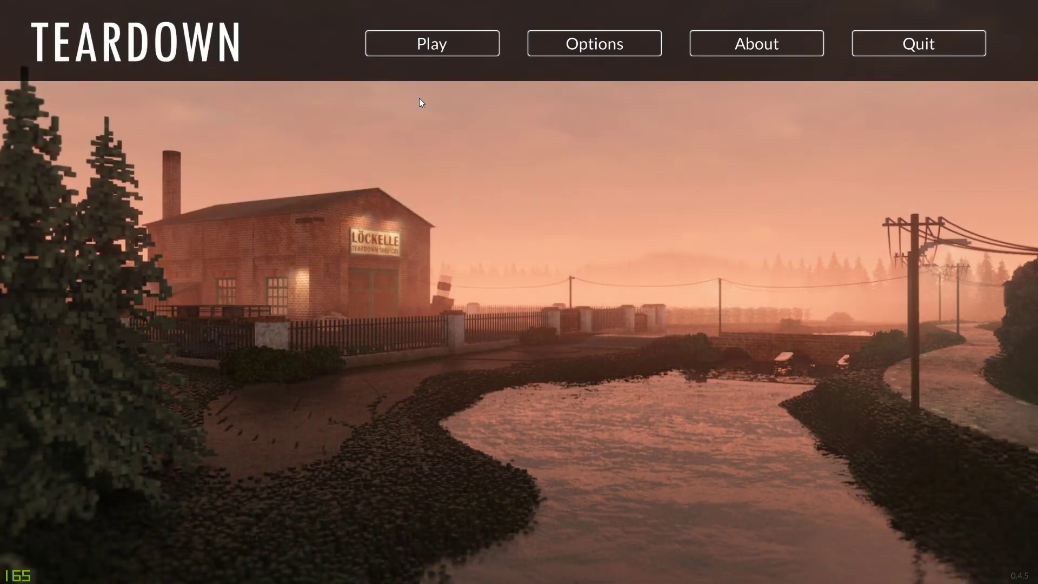
Show Teardown's list of Create sandbox levels
click(430, 44)
click(430, 182)
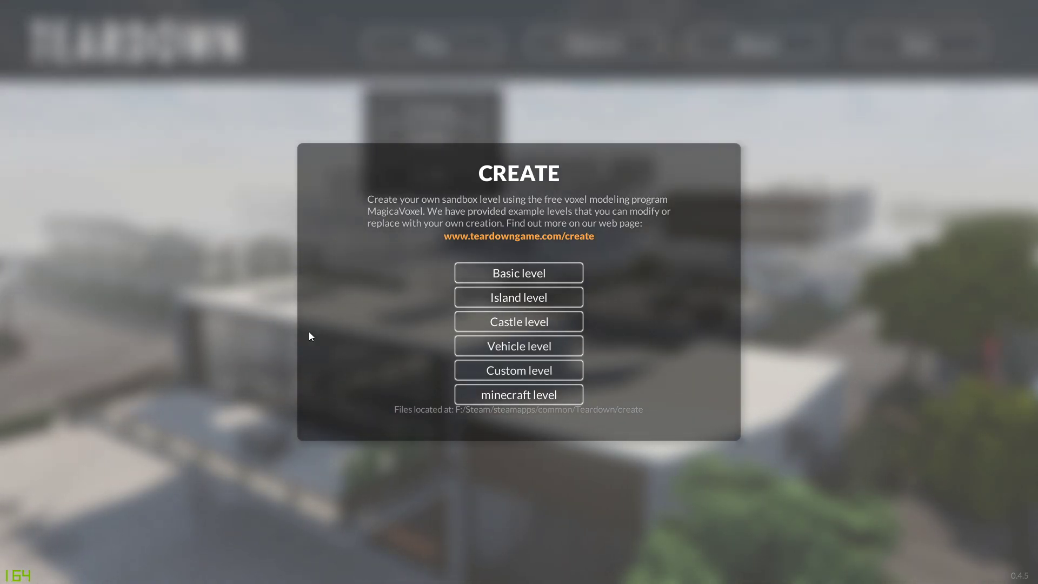
Switch to File Explorer and open the game's create folder under Steam\steamapps\common\Teardown
key(alt+Tab)
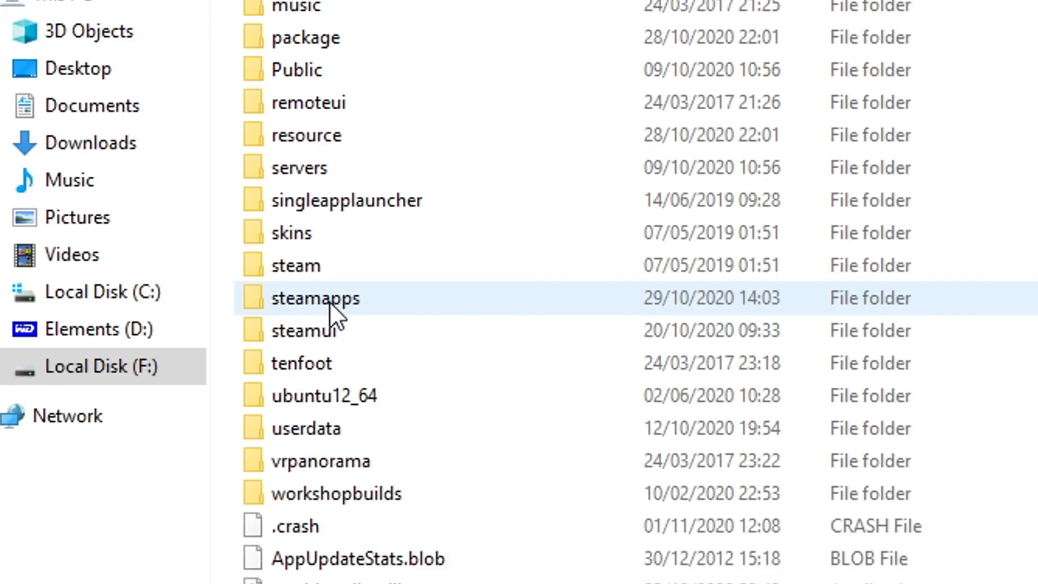
double_click(329, 300)
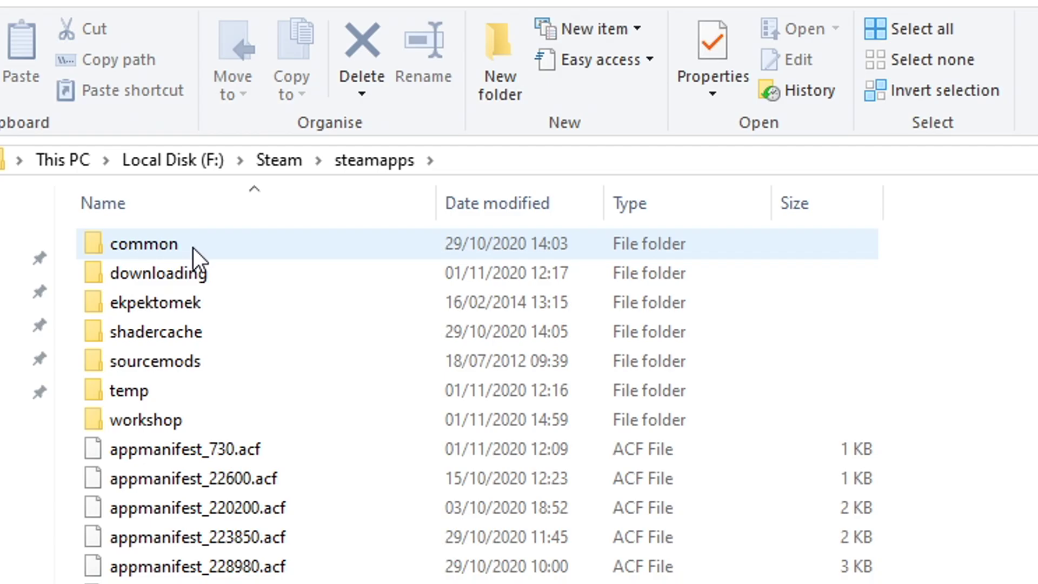
double_click(193, 248)
click(134, 466)
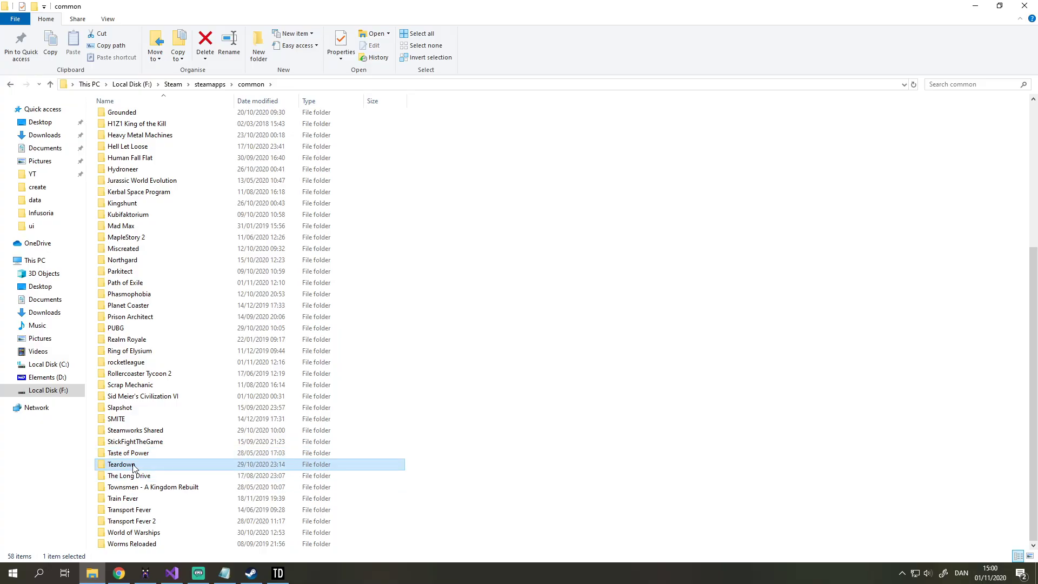
double_click(133, 465)
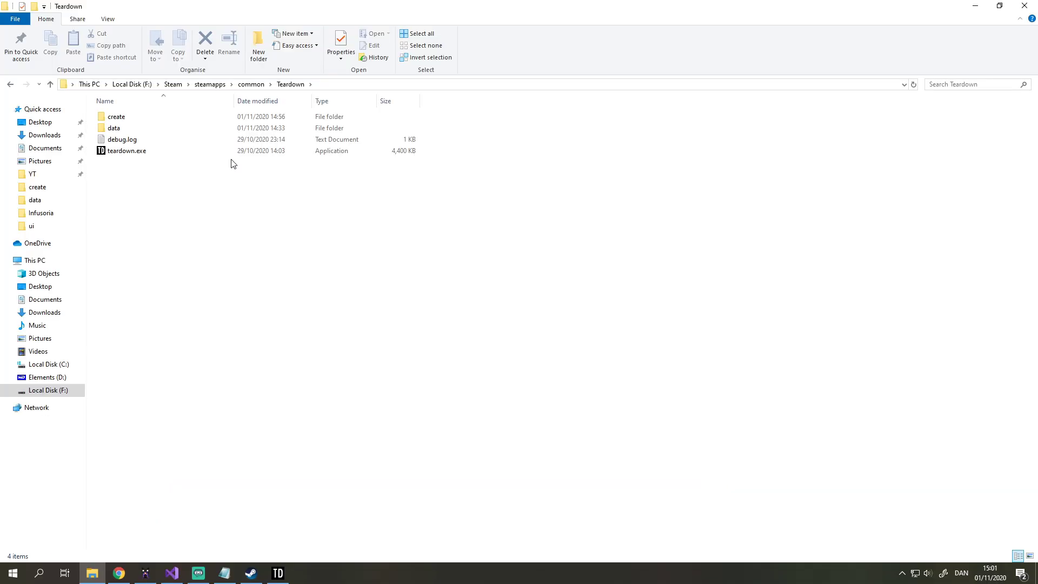
double_click(157, 118)
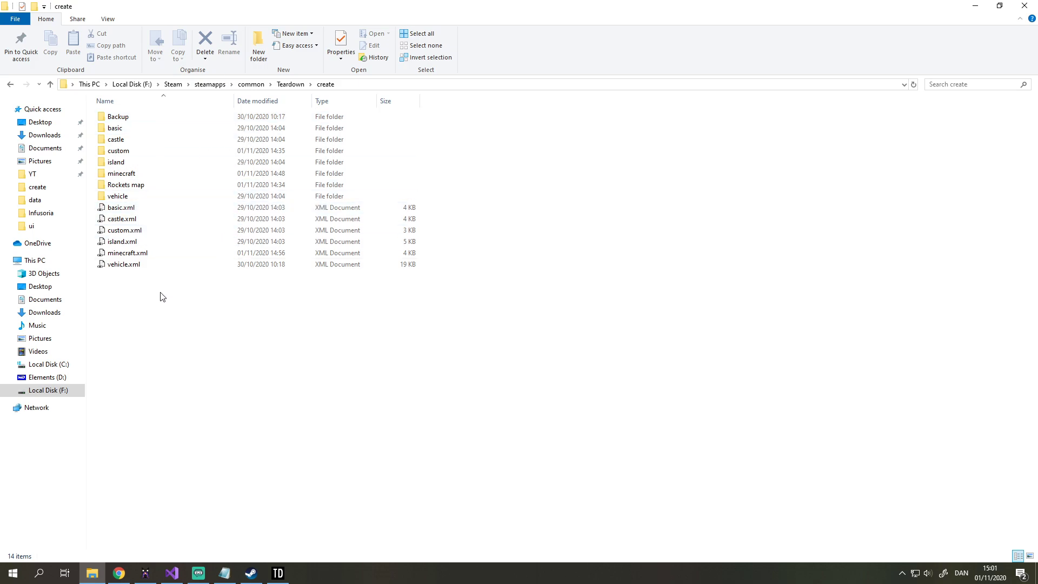
Examine the level folders and XML files in create, plus the copies kept in its Backup folder, and return to create
click(132, 127)
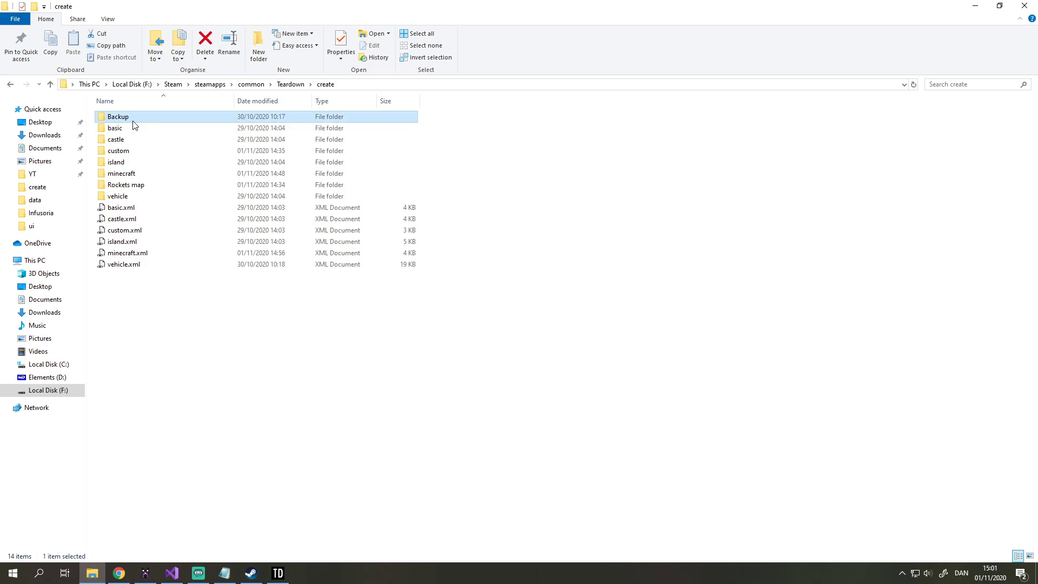
shift+click(134, 265)
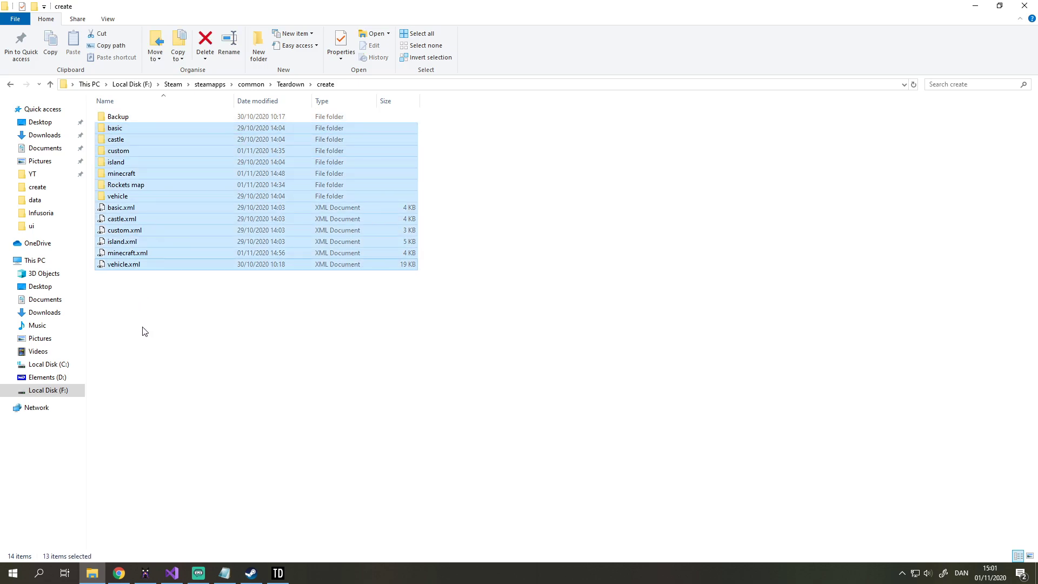
click(143, 319)
double_click(124, 117)
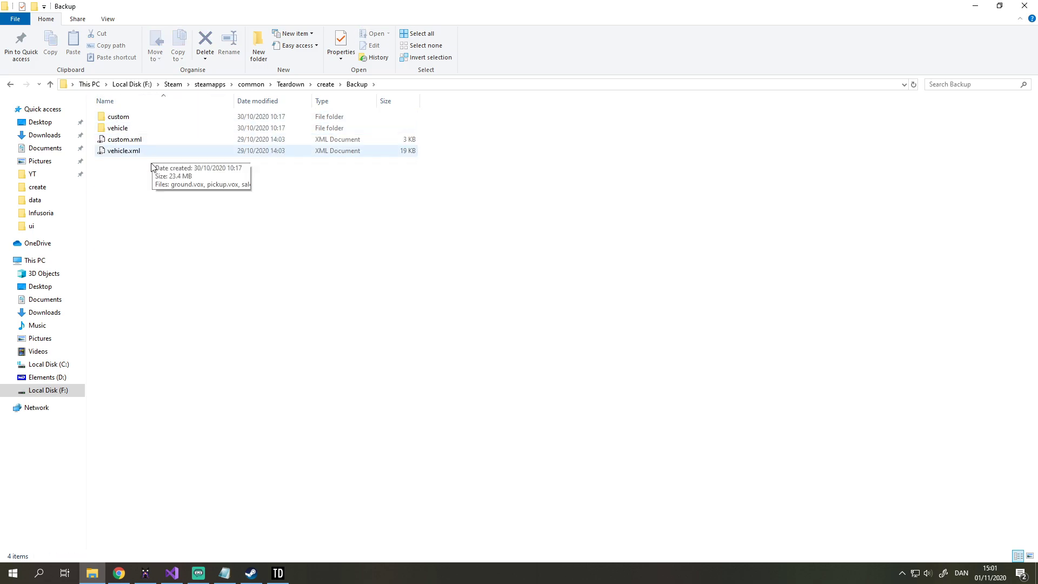
drag(148, 216, 120, 117)
click(180, 225)
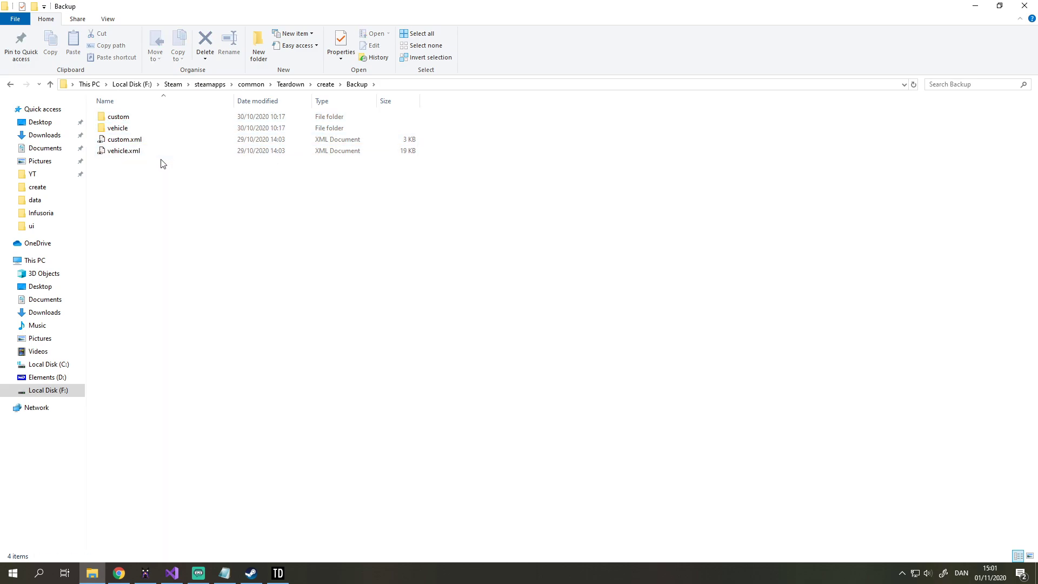
drag(161, 163, 145, 117)
click(138, 127)
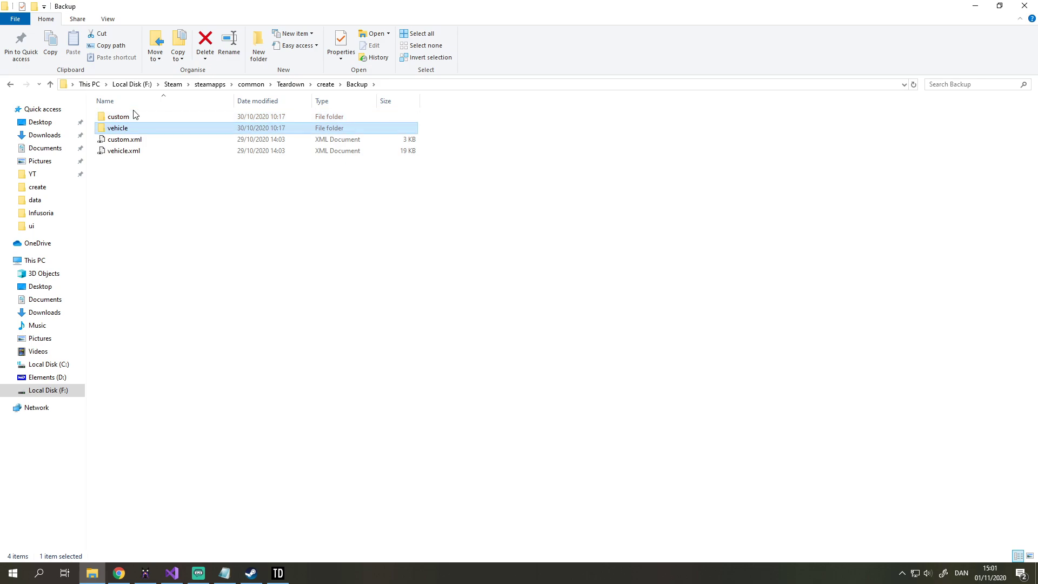
click(139, 151)
key(BackSpace)
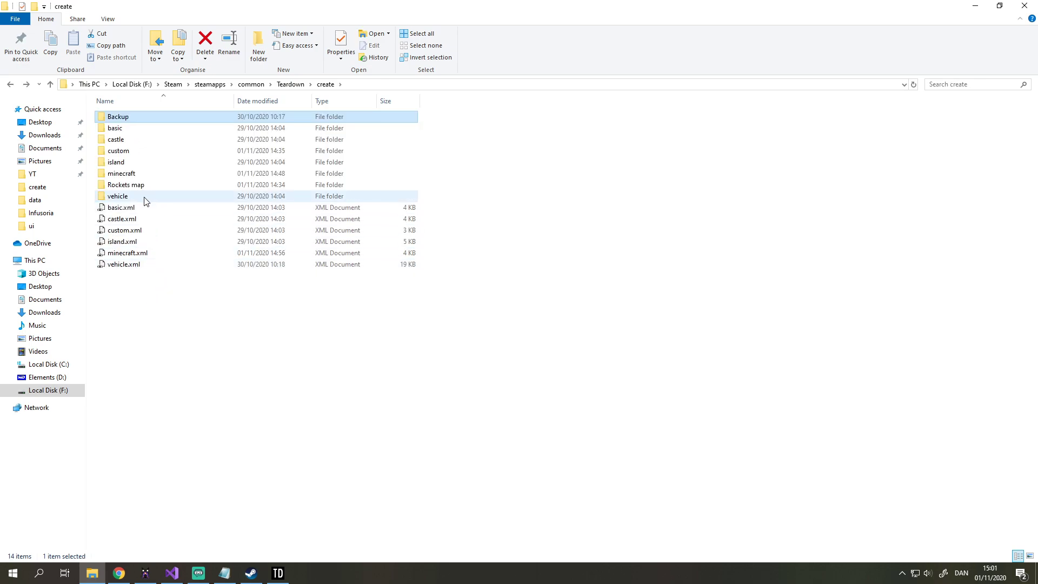
Open the custom level's folder inside create
click(147, 203)
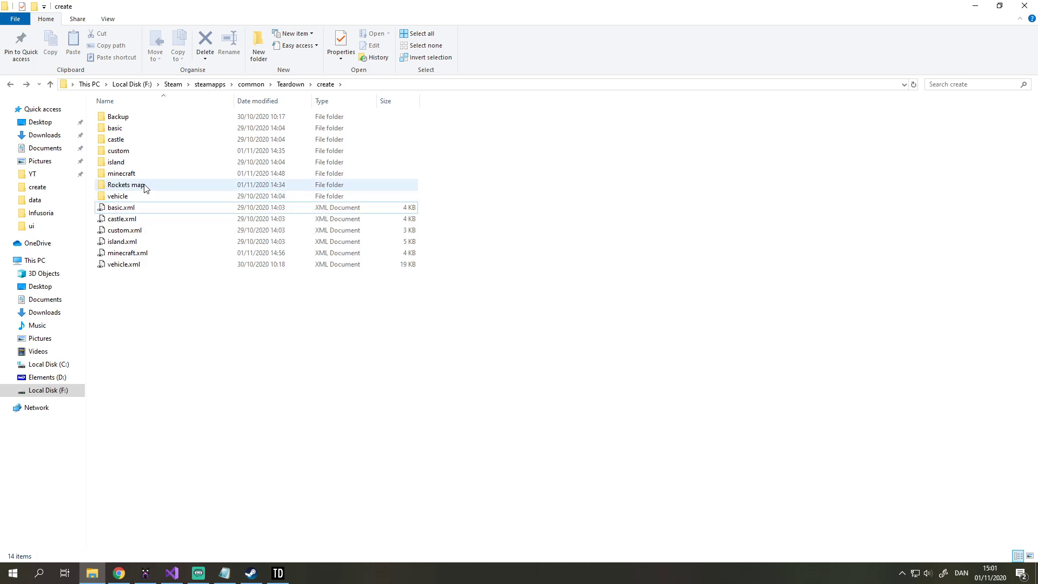
double_click(134, 151)
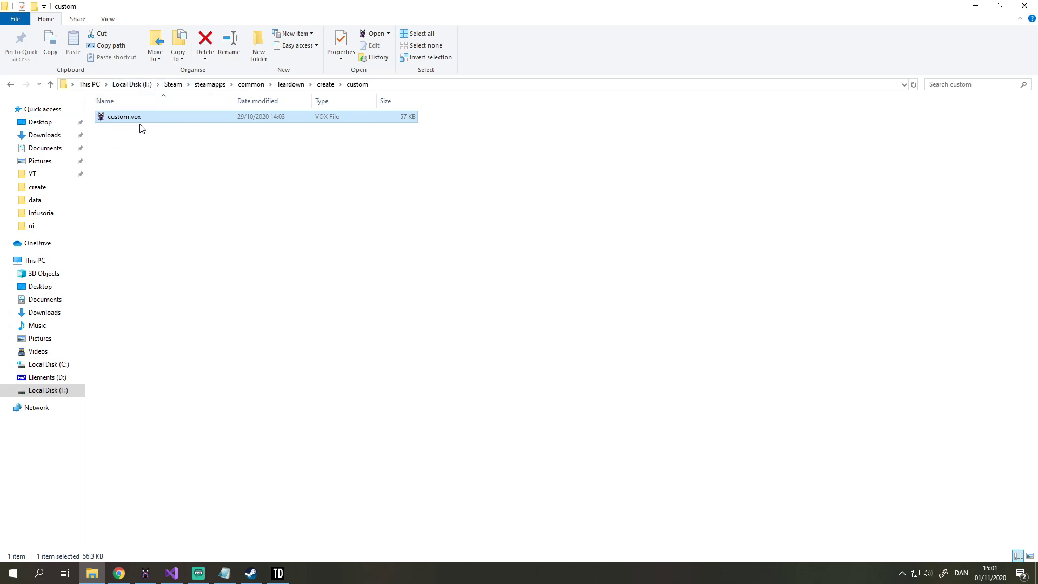
click(149, 205)
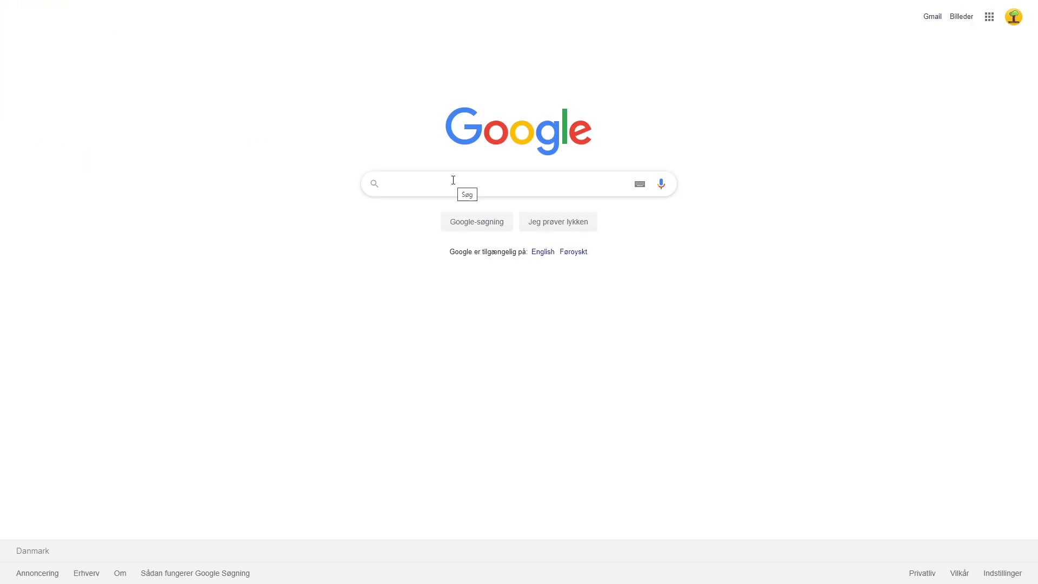
Search Google for "magicavoxel" and download MagicaVoxel-0.99.6.2-win64.zip from the project's GitHub releases
click(439, 182)
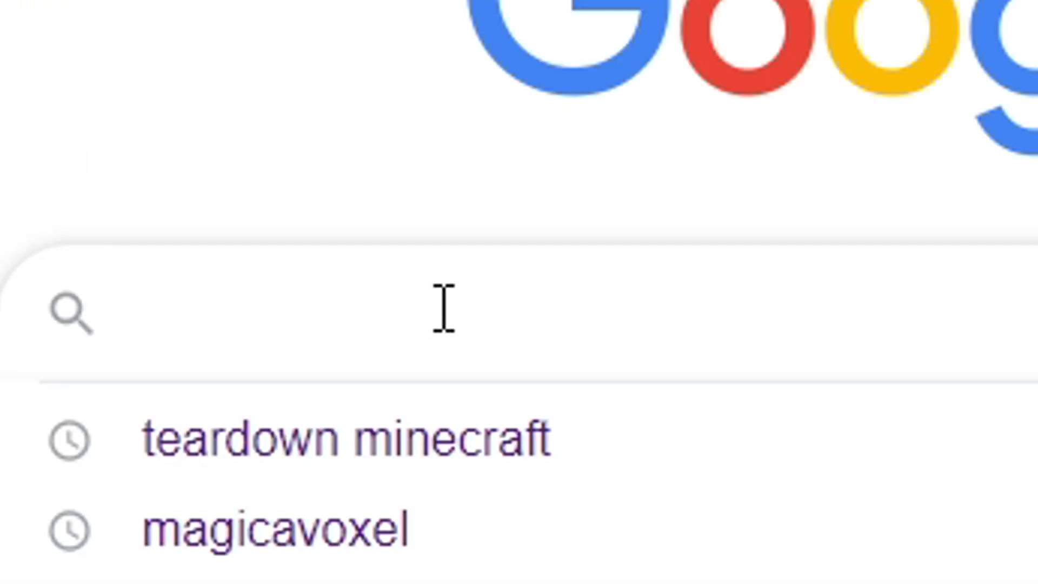
text(magicavoxel)
key(Return)
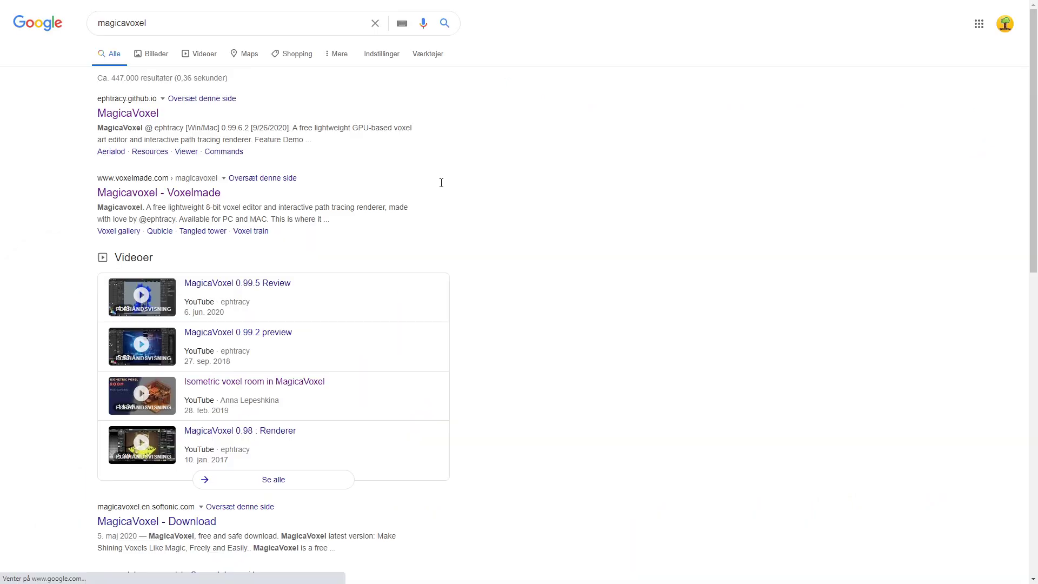
click(128, 113)
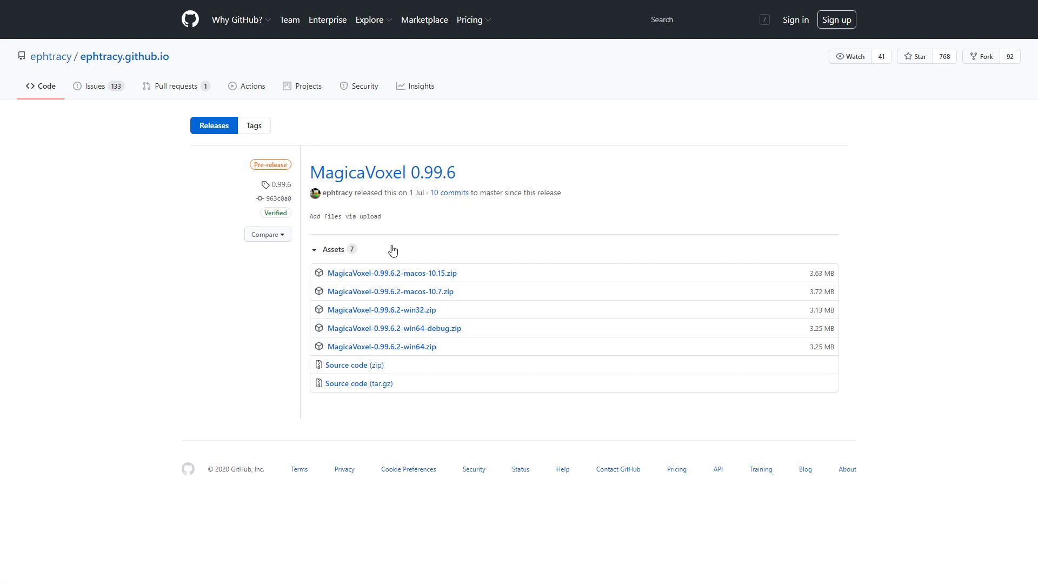
click(420, 349)
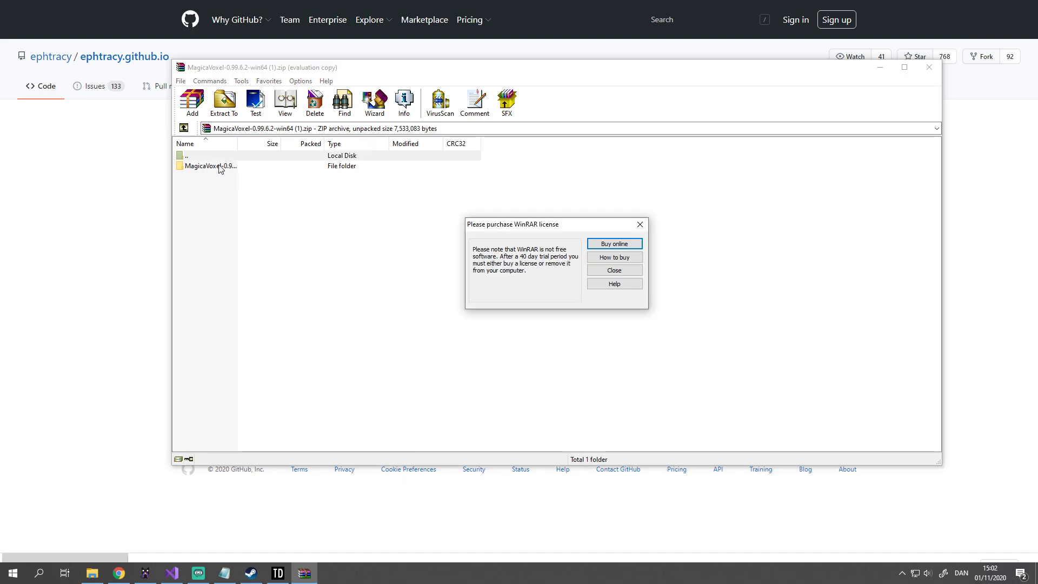
Dismiss the WinRAR licence notice and examine the contents of the MagicaVoxel folder in the downloaded archive
click(639, 224)
double_click(210, 166)
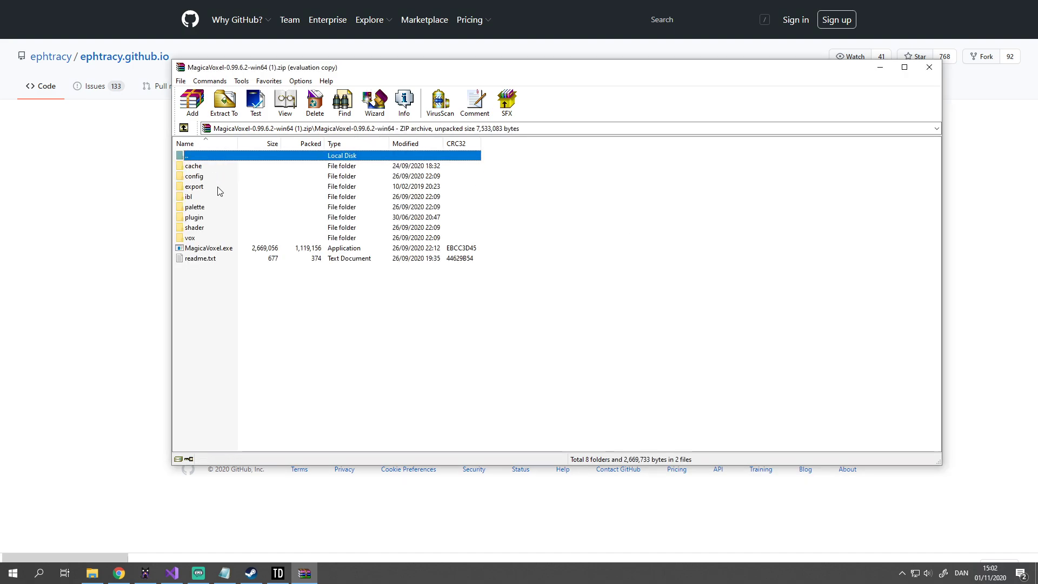
drag(235, 310, 200, 173)
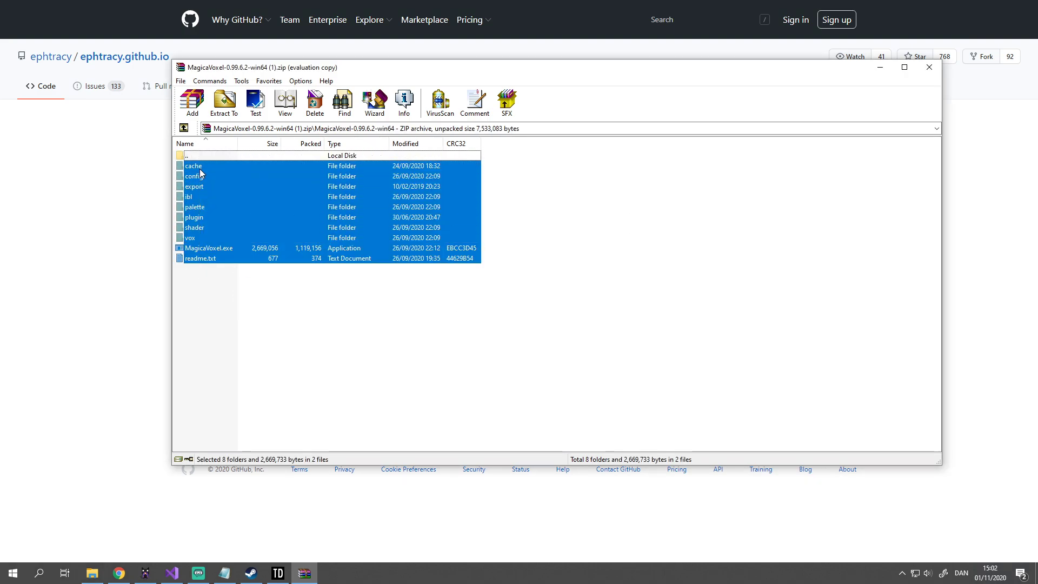
drag(213, 310, 201, 153)
click(225, 342)
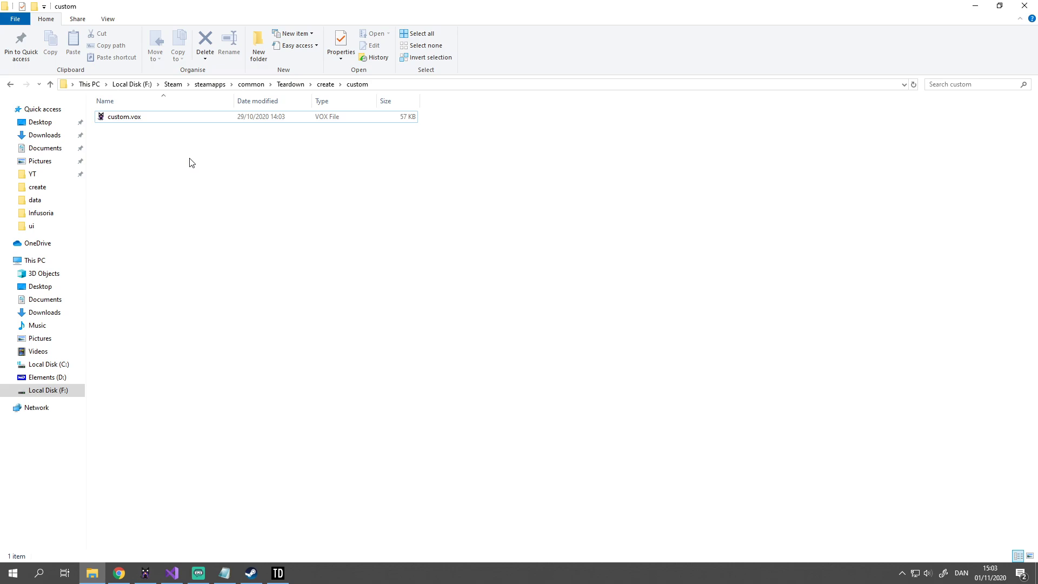
Open custom.vox with MagicaVoxel, keeping it as the app always used for .vox files
right_click(123, 117)
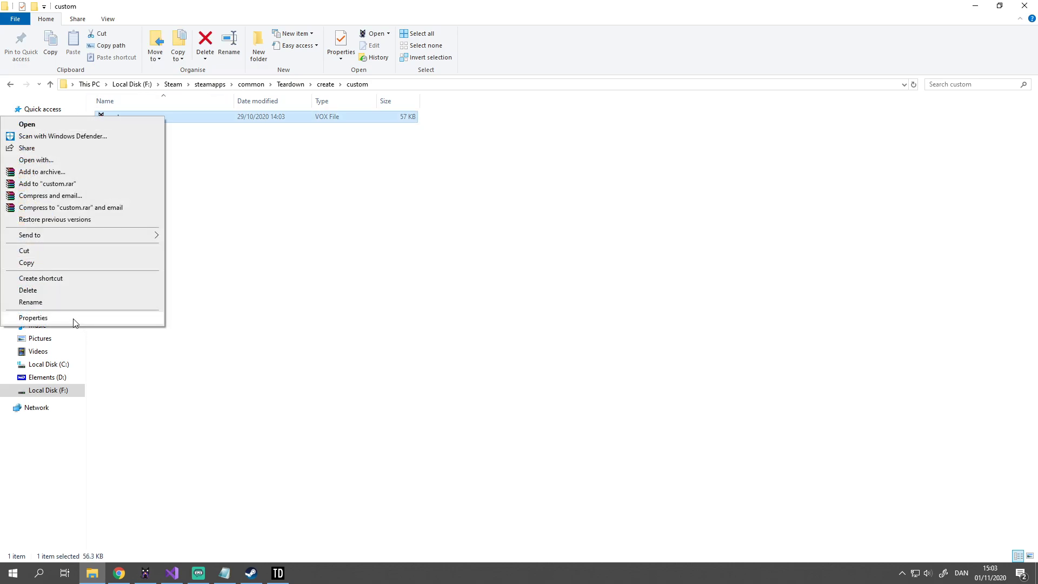
click(86, 160)
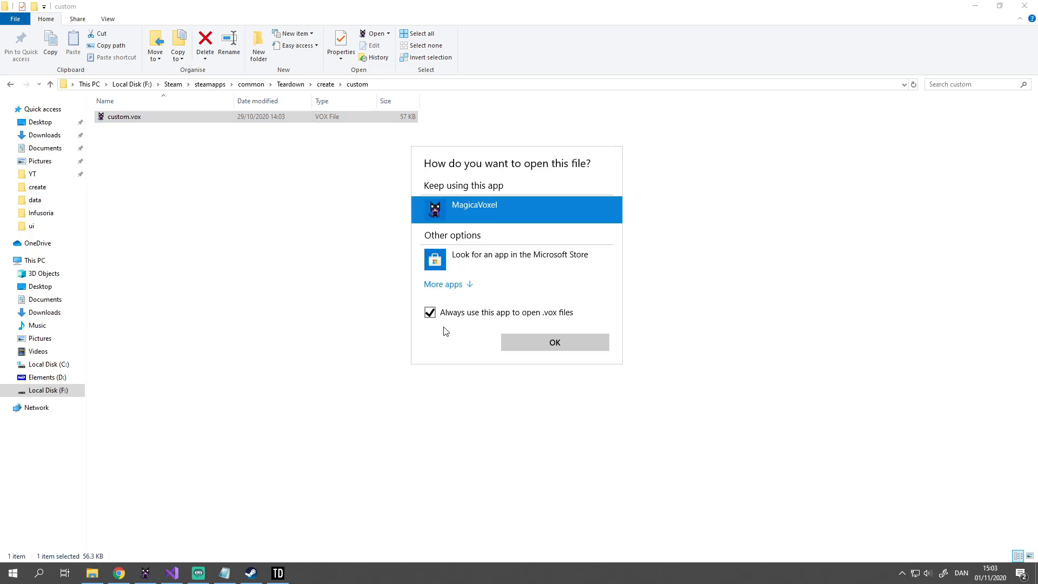
click(555, 342)
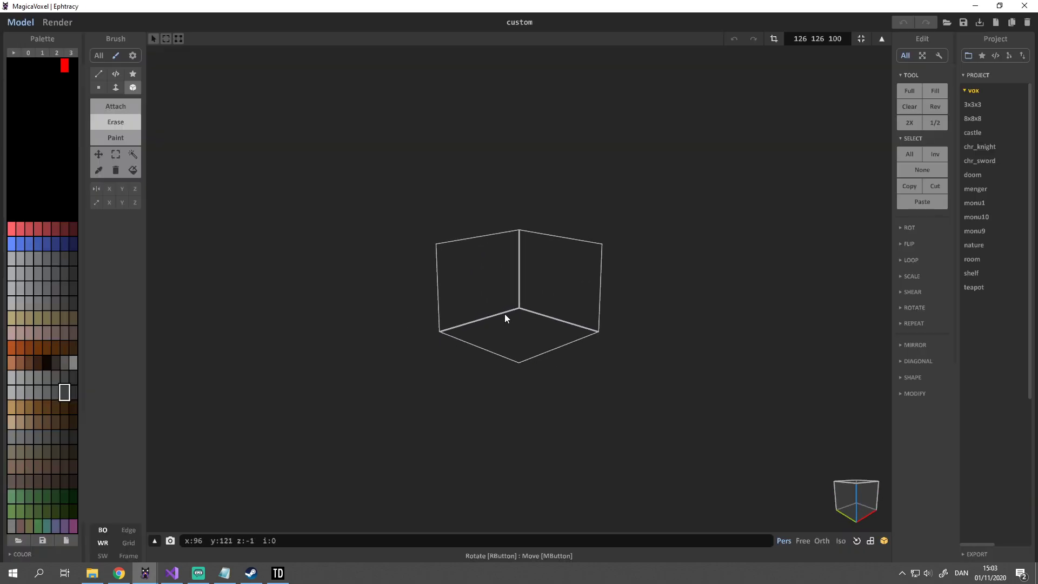
scroll(504, 314, up, 3)
right_drag(464, 277, 428, 262)
right_drag(368, 289, 234, 377)
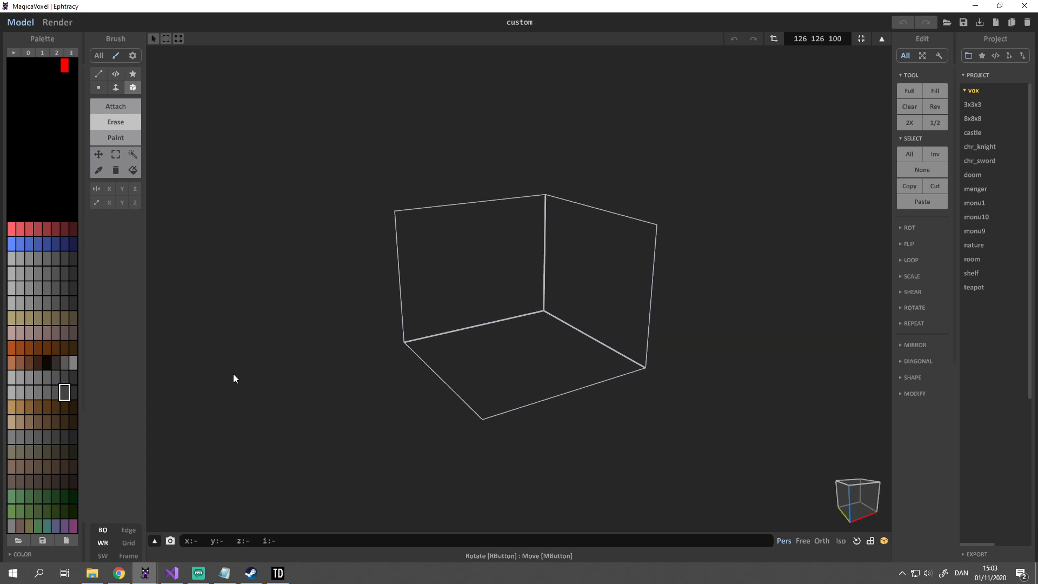
Switch to File Explorer and examine the level XML files in the create folder
key(alt+Tab)
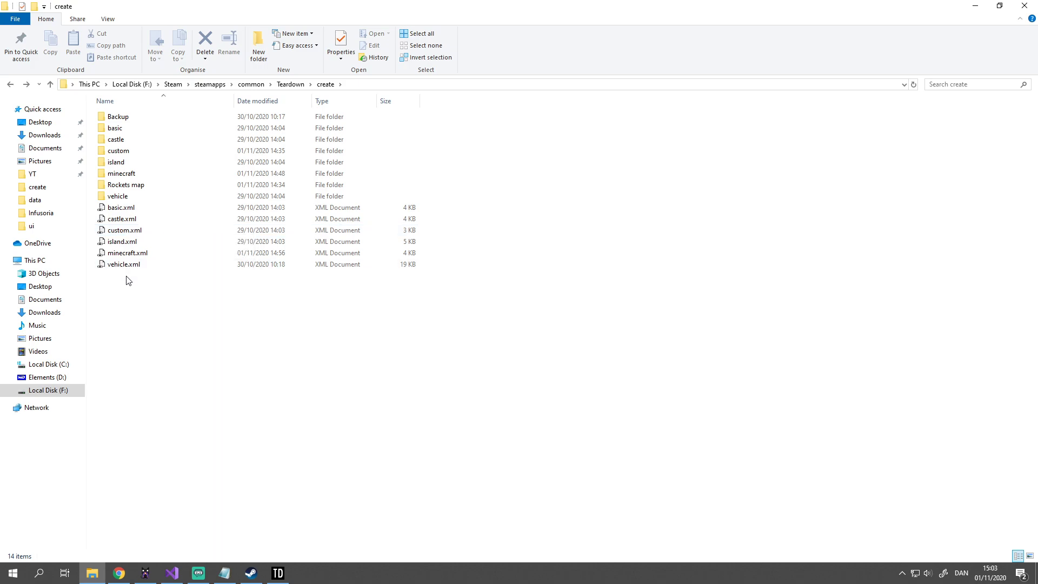
drag(151, 282, 115, 210)
click(154, 301)
Switch to MagicaVoxel and examine the ground model's rockets, launch tower, ramp, trees, wall and building from several angles
key(alt+Tab)
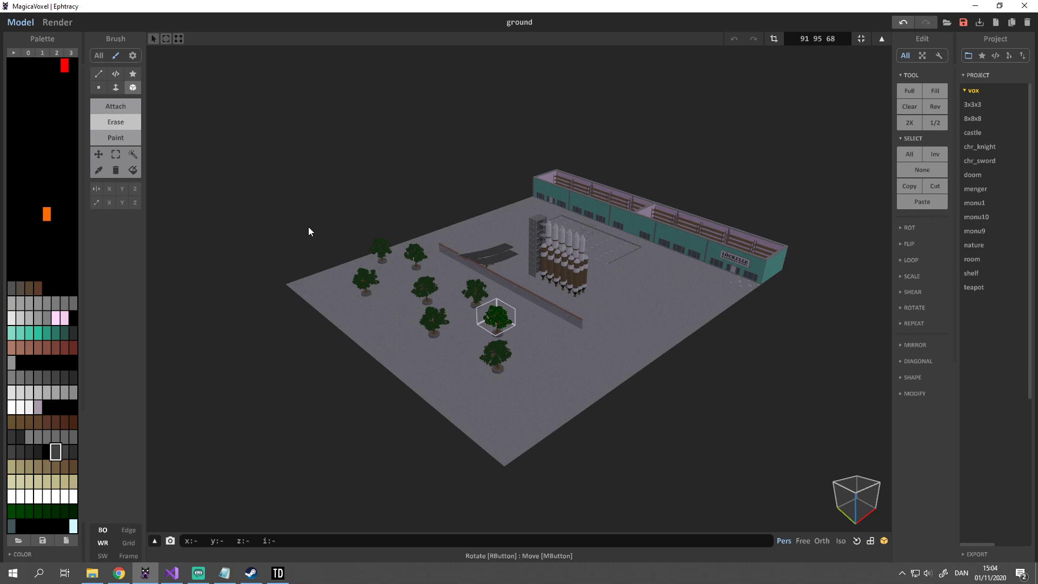
scroll(494, 252, up, 3)
right_drag(586, 271, 625, 351)
scroll(501, 256, down, 2)
scroll(625, 352, up, 3)
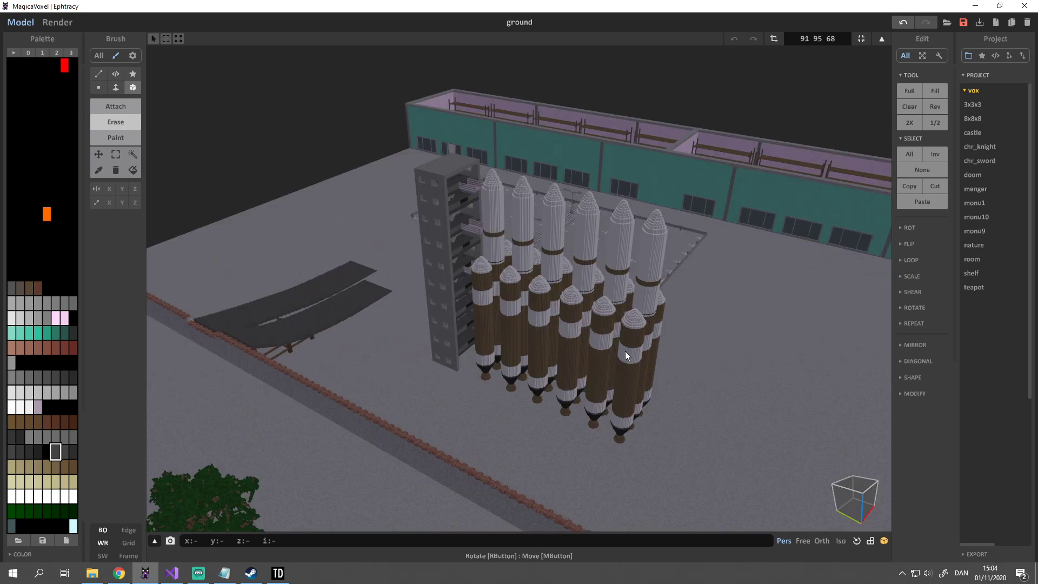
middle_drag(625, 352, 519, 335)
right_drag(519, 340, 545, 280)
scroll(343, 253, down, 3)
scroll(544, 298, up, 5)
scroll(530, 306, down, 7)
scroll(573, 292, up, 6)
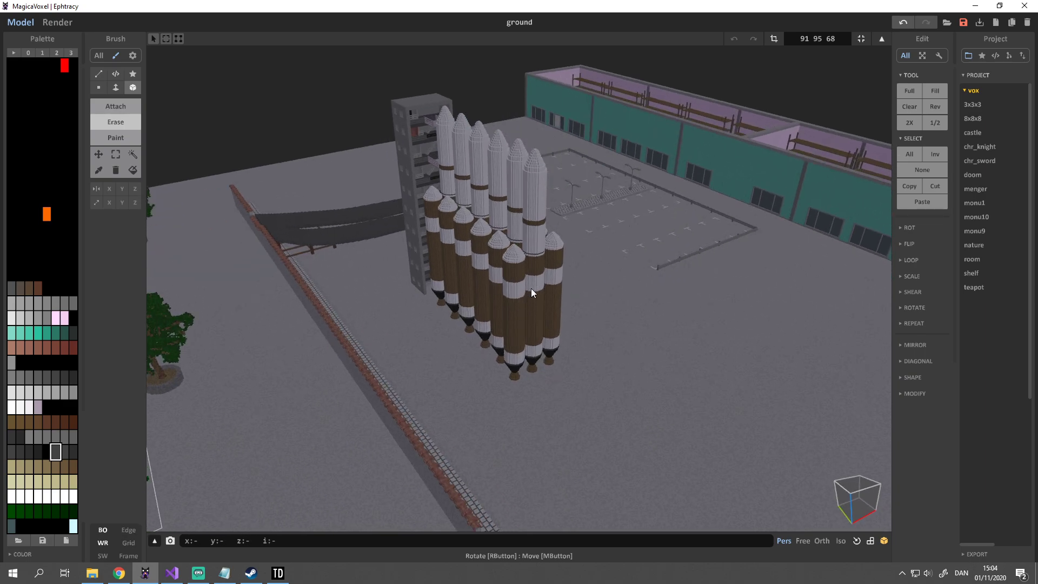
scroll(520, 310, down, 6)
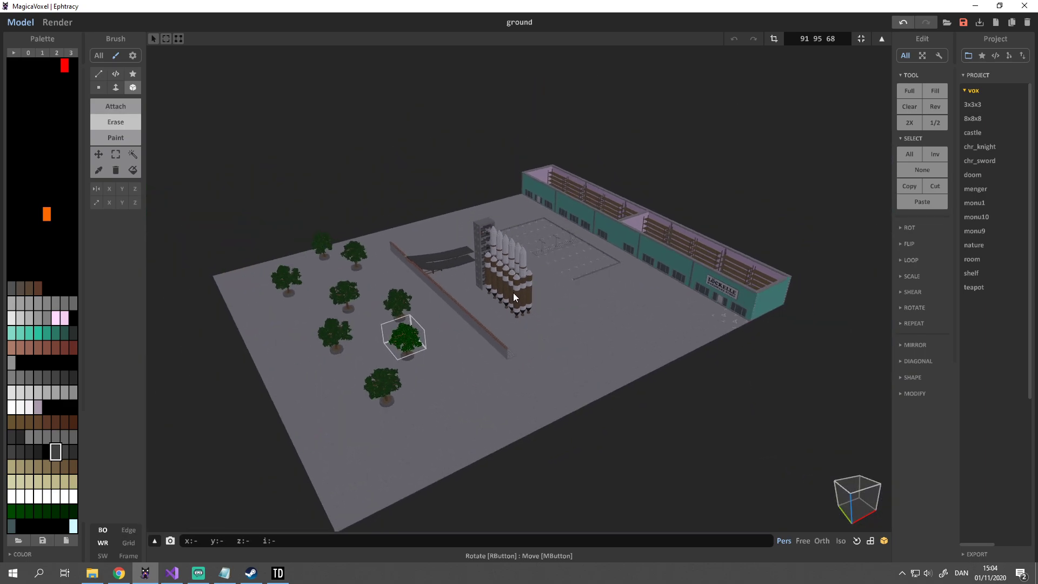
right_drag(513, 293, 666, 224)
scroll(539, 285, up, 5)
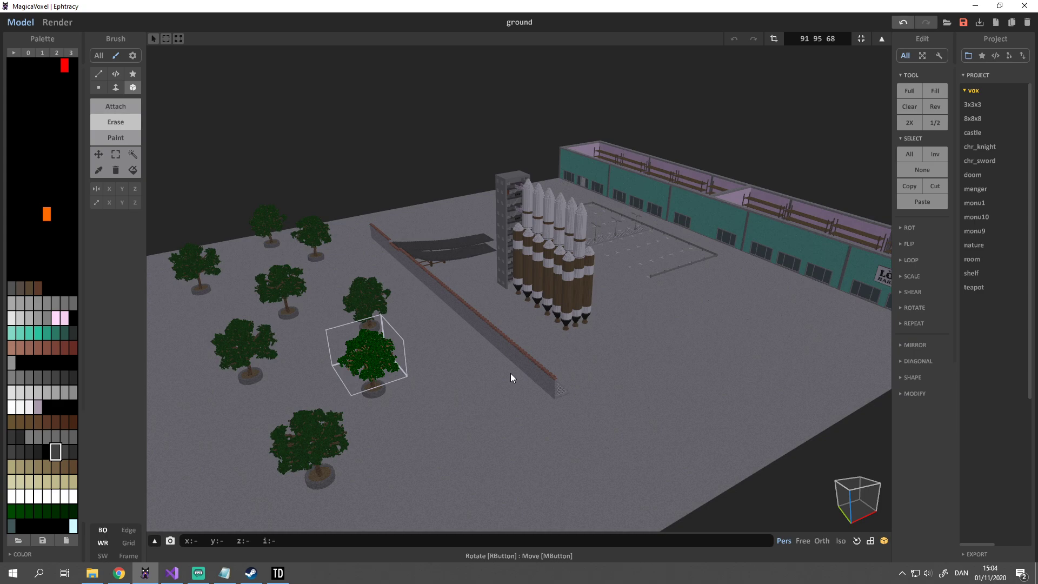
right_drag(510, 373, 509, 395)
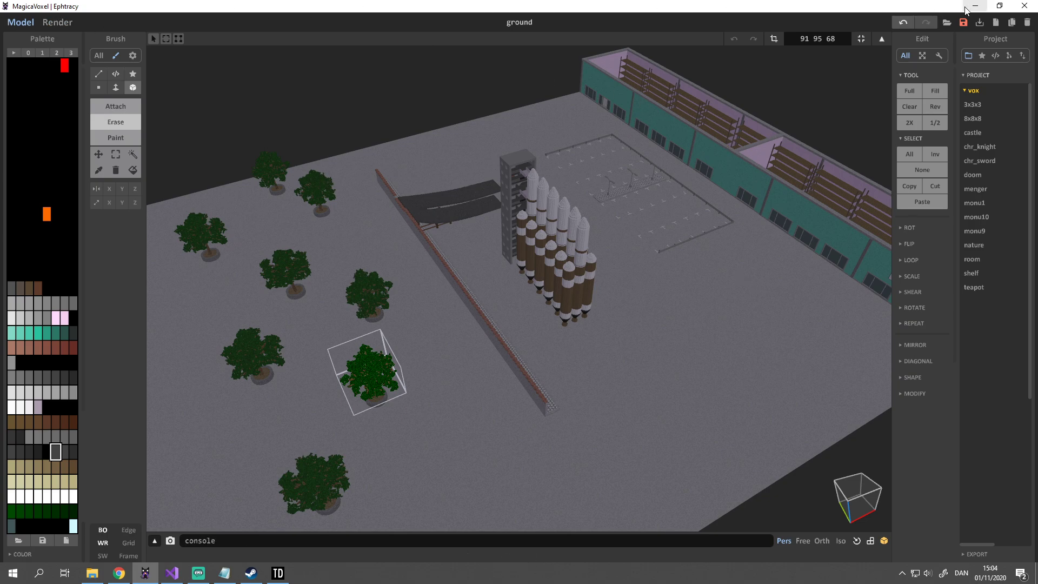
click(467, 25)
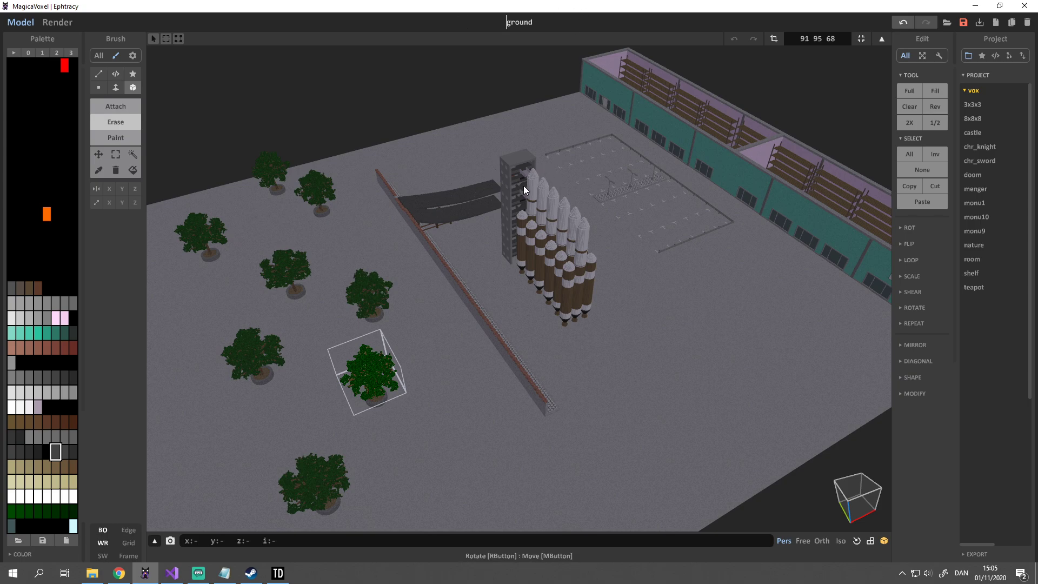
right_drag(450, 251, 436, 227)
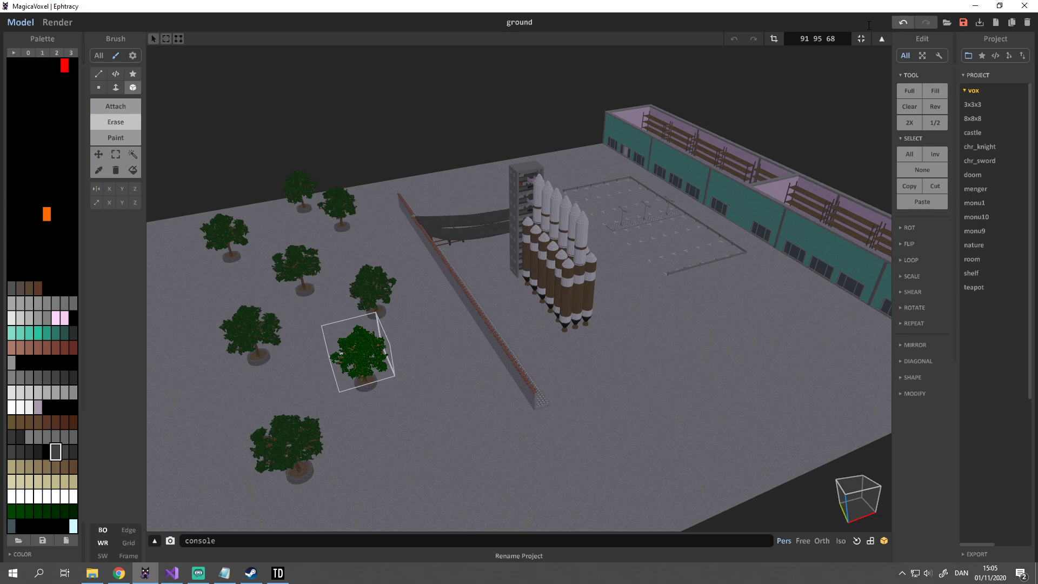
Change from single-model voxel editing to the world editor and view the whole ground scene with its object outlines
right_drag(657, 77, 566, 140)
scroll(565, 124, down, 4)
scroll(564, 134, up, 3)
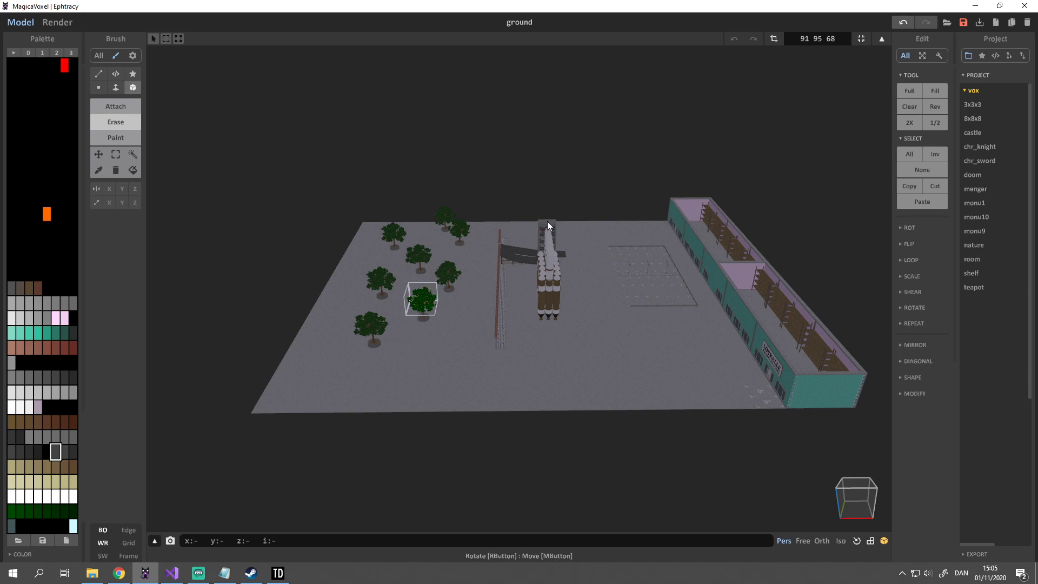
key(Tab)
right_drag(326, 151, 373, 151)
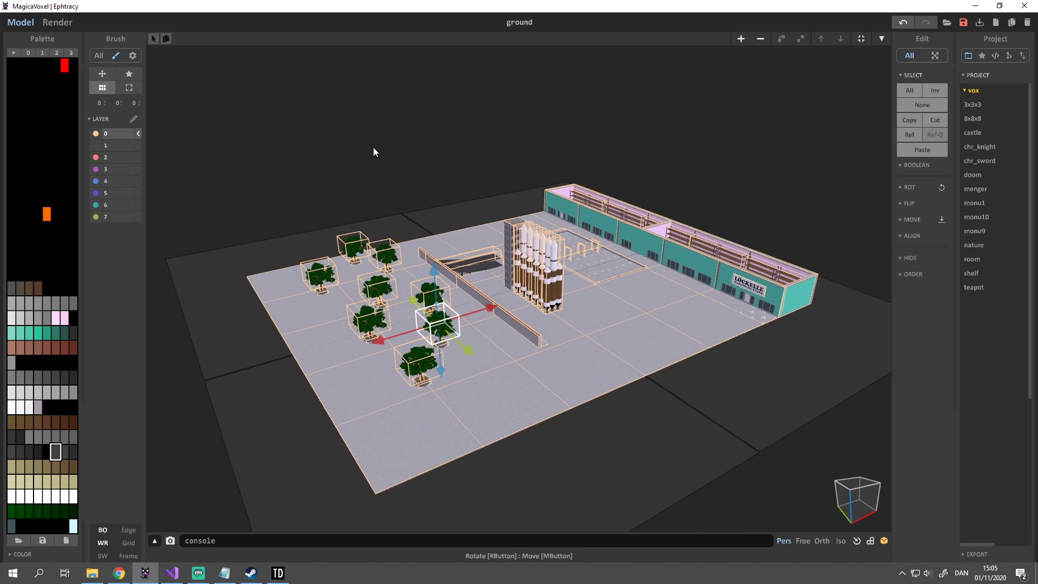
right_drag(452, 215, 431, 177)
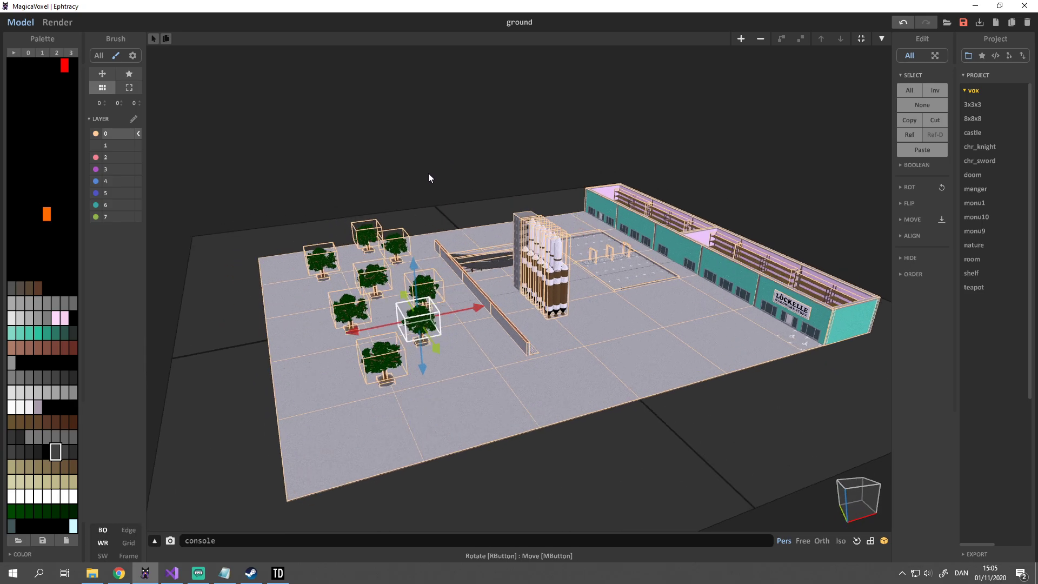
Try to move the front rocket away from the row, and undo the change
click(543, 265)
scroll(608, 290, up, 3)
drag(586, 303, 625, 342)
right_drag(624, 343, 558, 262)
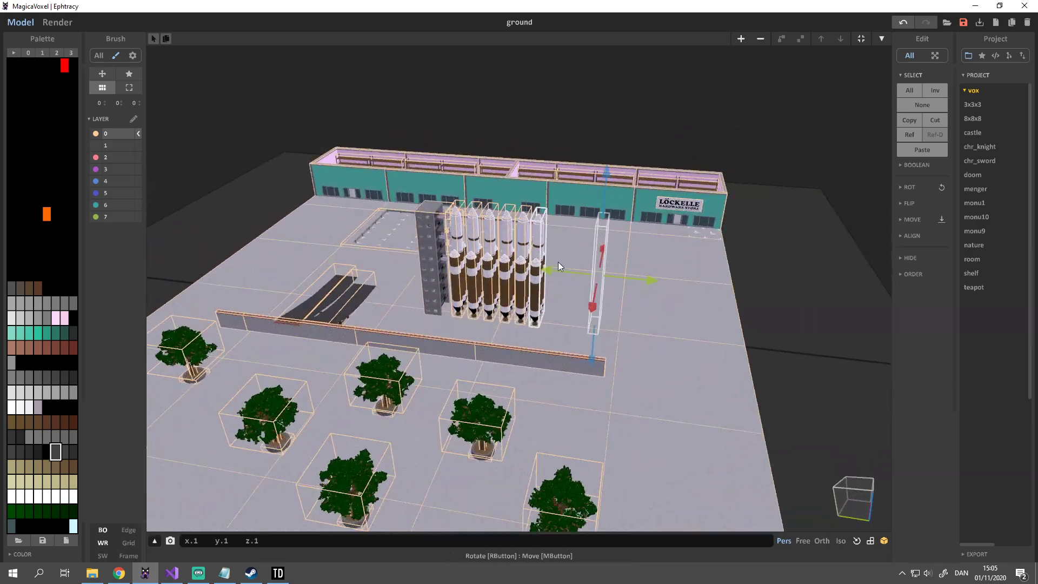
key(ctrl+z)
With the Move tool, drag two rockets out of the row onto the open ground and shift the near wall section
click(102, 73)
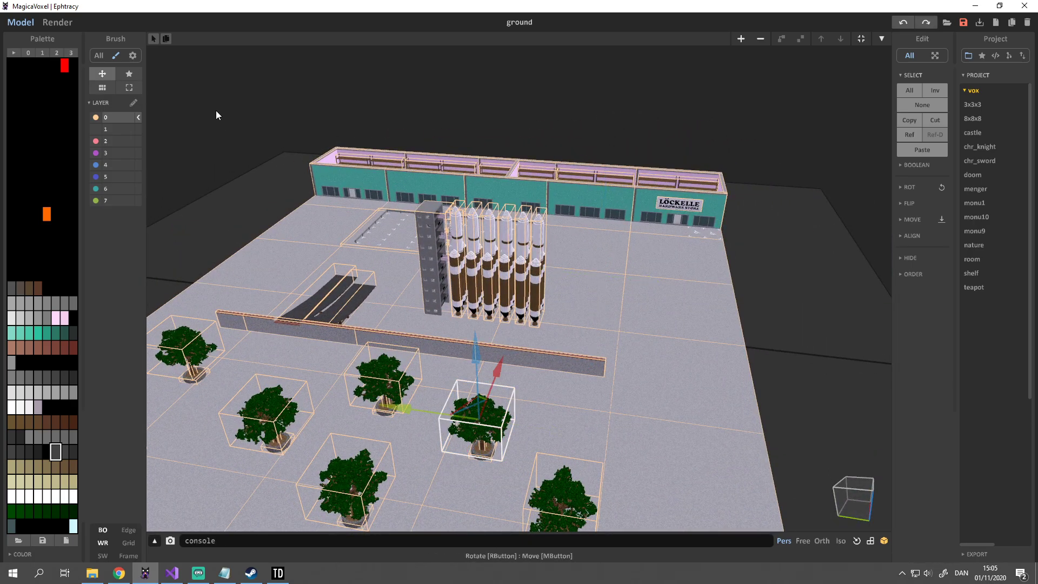
click(543, 264)
right_drag(548, 244, 621, 265)
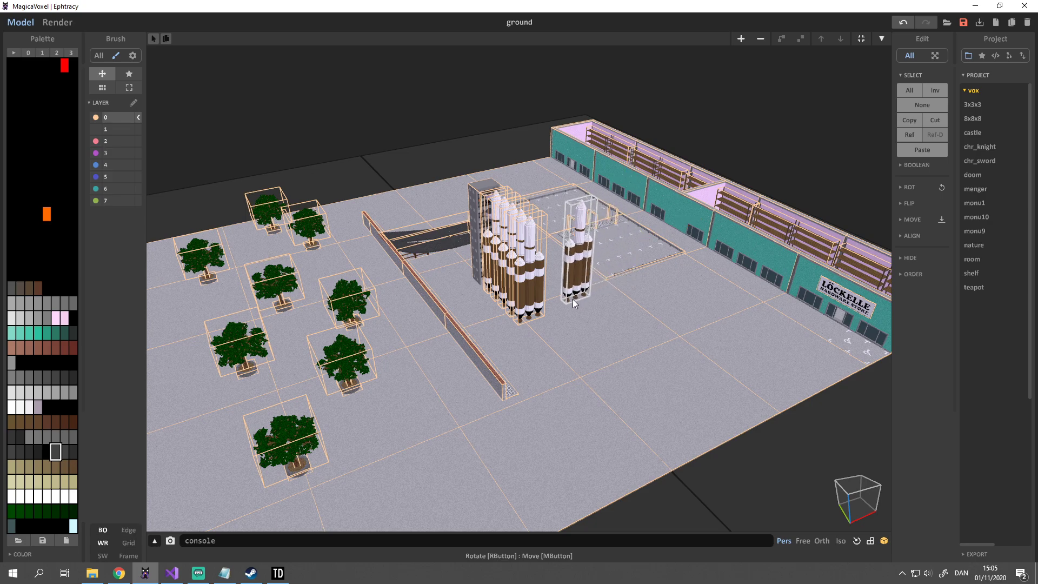
mouse_move(534, 325)
mouse_down()
mouse_move(556, 358)
mouse_move(529, 330)
mouse_move(536, 313)
mouse_move(611, 300)
mouse_move(725, 367)
mouse_move(510, 437)
mouse_move(832, 481)
mouse_move(790, 230)
mouse_move(572, 70)
mouse_move(311, 129)
mouse_move(552, 239)
mouse_move(573, 460)
mouse_move(563, 336)
mouse_move(530, 380)
mouse_move(636, 322)
mouse_up()
click(520, 301)
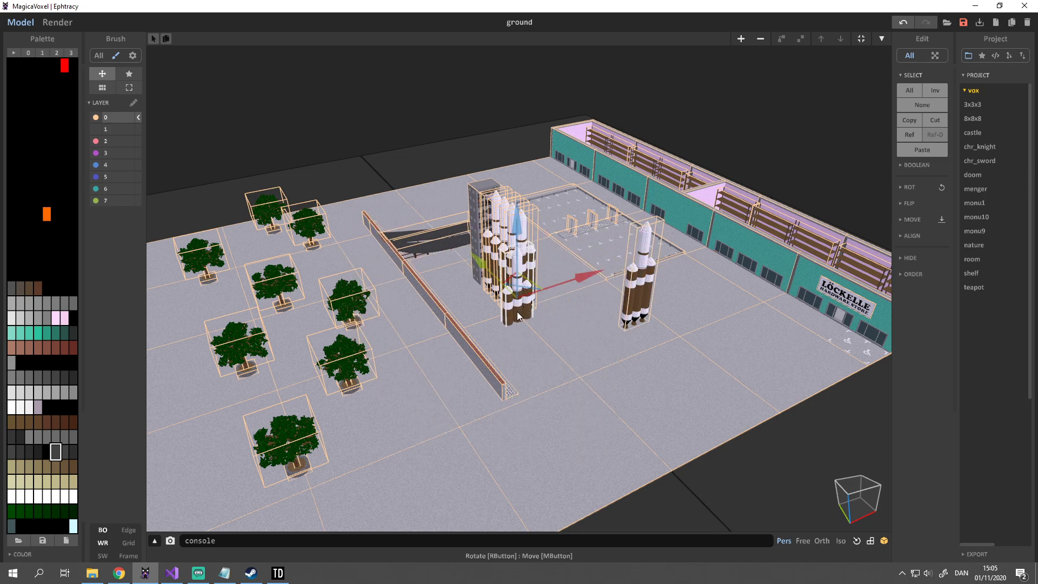
drag(517, 311, 595, 412)
click(494, 374)
drag(495, 374, 564, 341)
Undo the wall and rocket moves, and leave no object selected
key(ctrl+z)
key(ctrl+z)
key(ctrl+z)
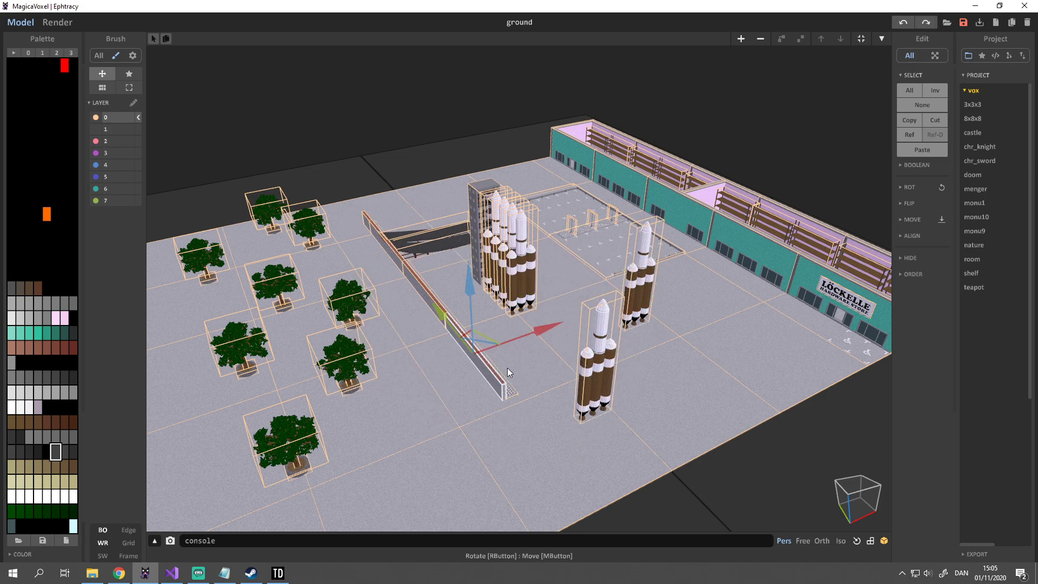
key(ctrl+z)
key(ctrl+z)
key(ctrl+z)
key(ctrl+z)
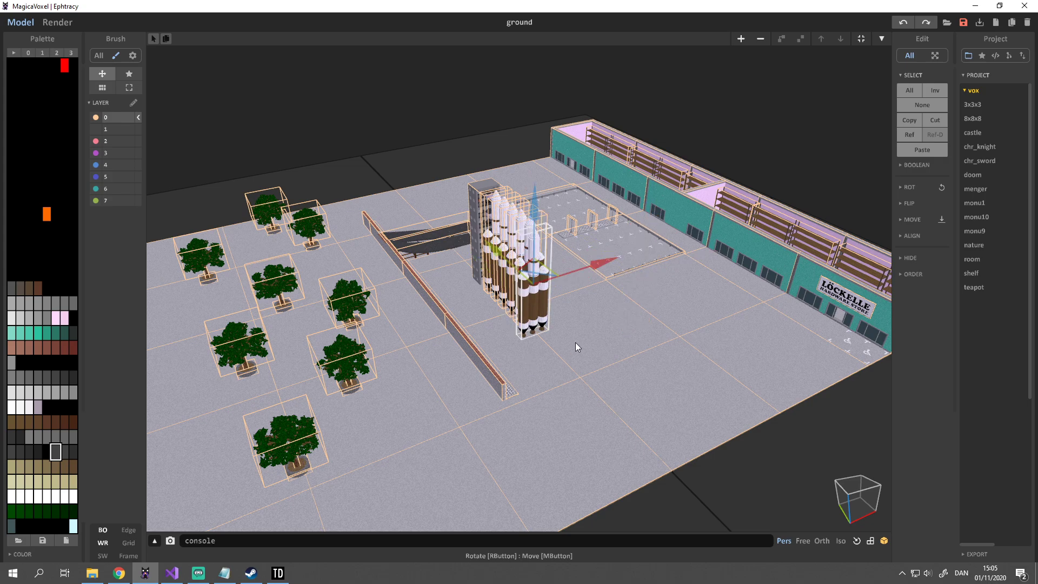
key(Delete)
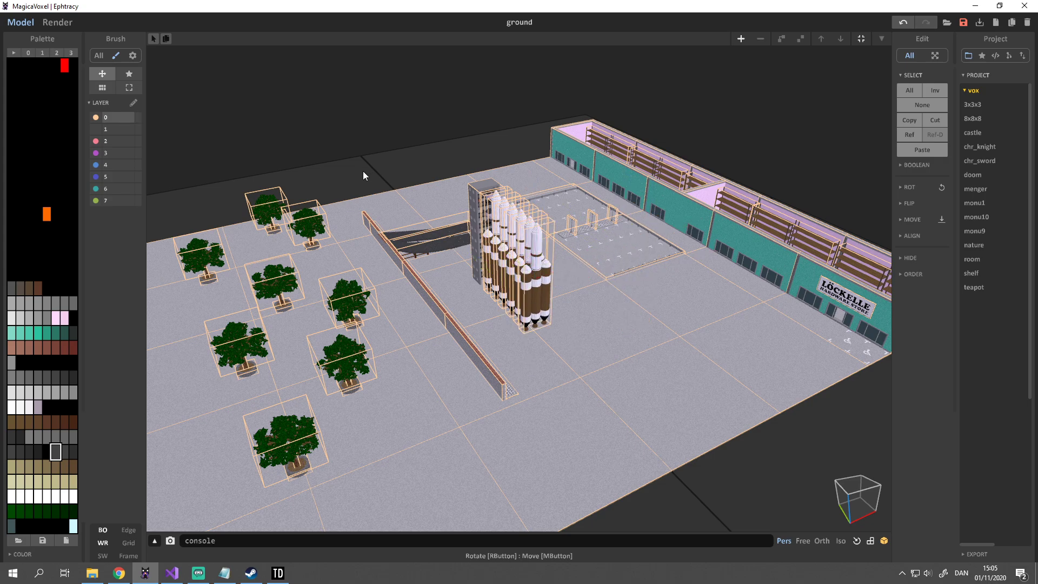
Examine the trees, wall, rockets, parking lot and hardware store in the world editor from several angles
right_drag(363, 171, 400, 269)
scroll(400, 269, down, 5)
right_drag(431, 301, 606, 315)
scroll(606, 314, up, 5)
middle_drag(606, 310, 610, 180)
scroll(610, 179, down, 3)
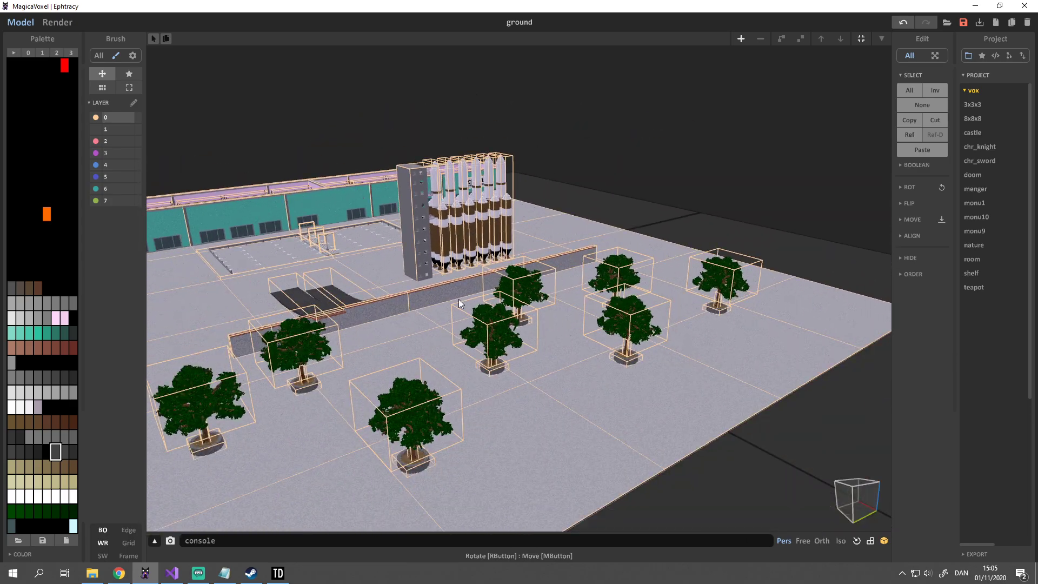
middle_drag(459, 300, 514, 283)
scroll(514, 284, down, 3)
right_drag(514, 283, 590, 240)
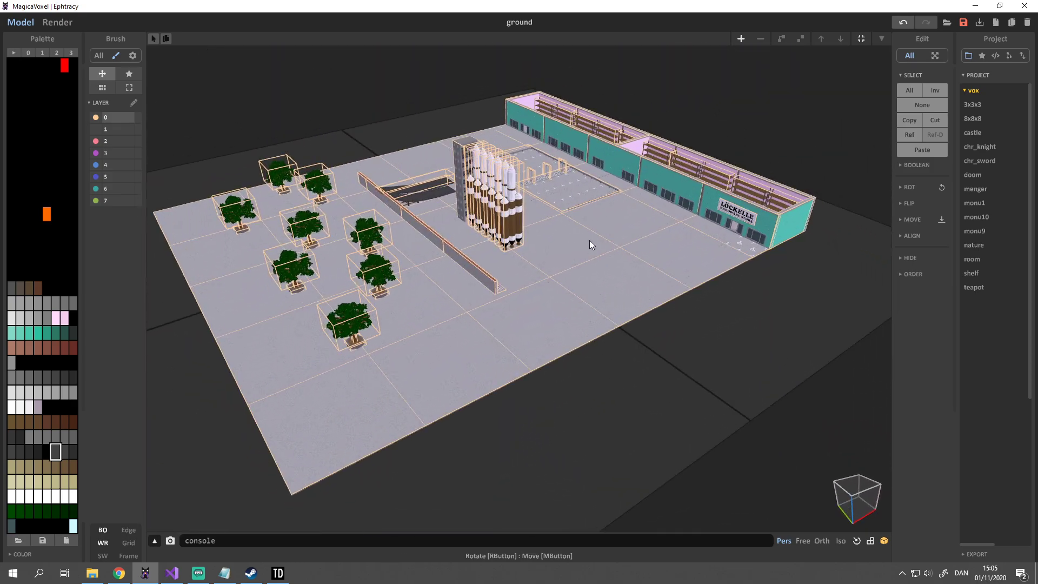
scroll(573, 268, up, 2)
scroll(592, 303, up, 3)
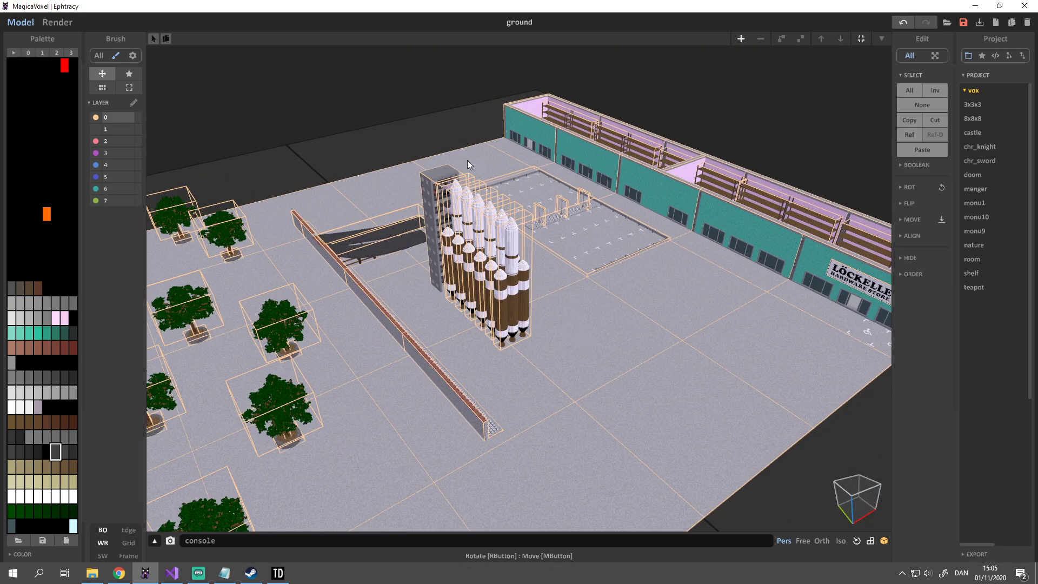
Select the front rocket and open it for voxel editing, toggling between the world editor and the model editor
key(Tab)
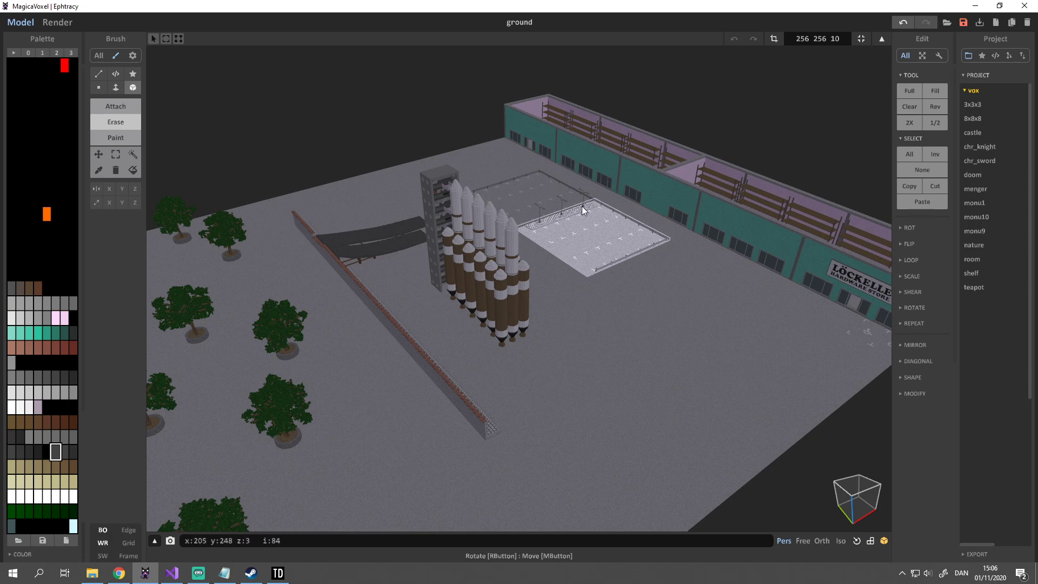
scroll(562, 210, up, 5)
middle_drag(509, 228, 545, 255)
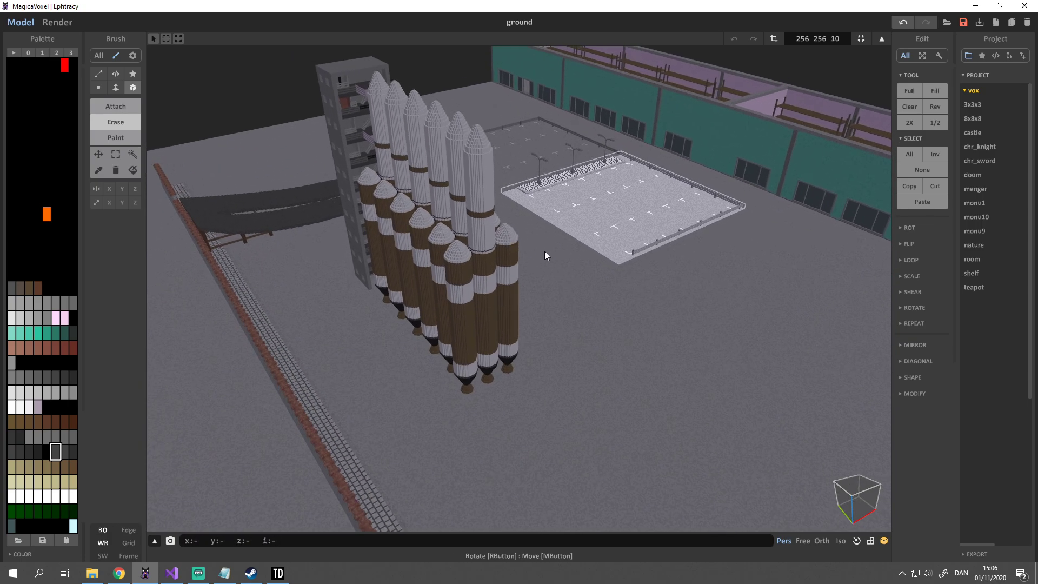
key(Tab)
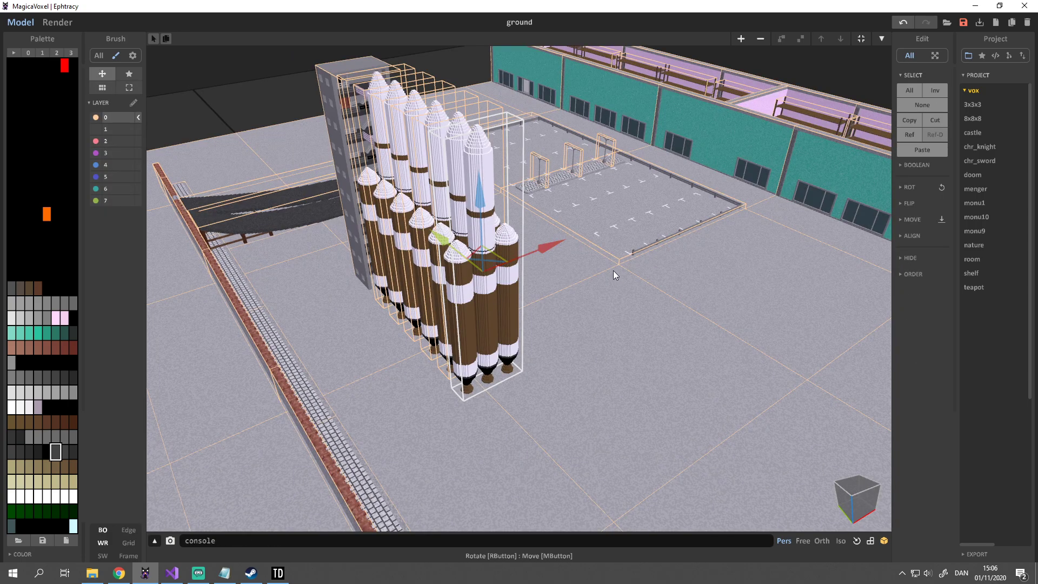
key(Tab)
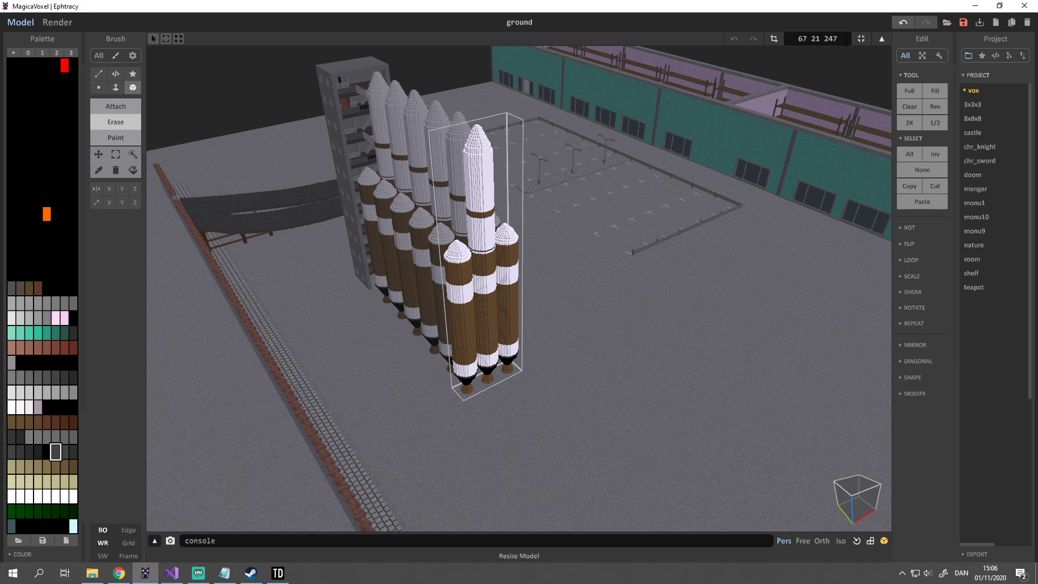
click(882, 40)
click(881, 41)
click(881, 40)
click(881, 40)
Examine the front rocket and its bounding box up close in both the model editor and the world editor
scroll(635, 168, up, 1)
middle_drag(635, 168, 631, 241)
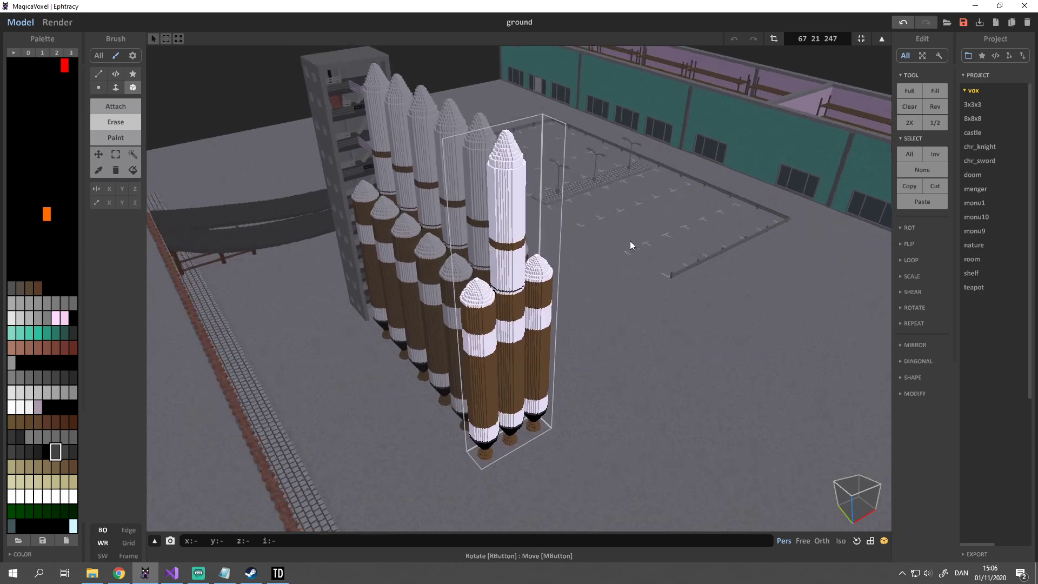
scroll(617, 259, up, 2)
right_drag(606, 271, 558, 214)
middle_drag(558, 214, 575, 221)
scroll(713, 322, down, 3)
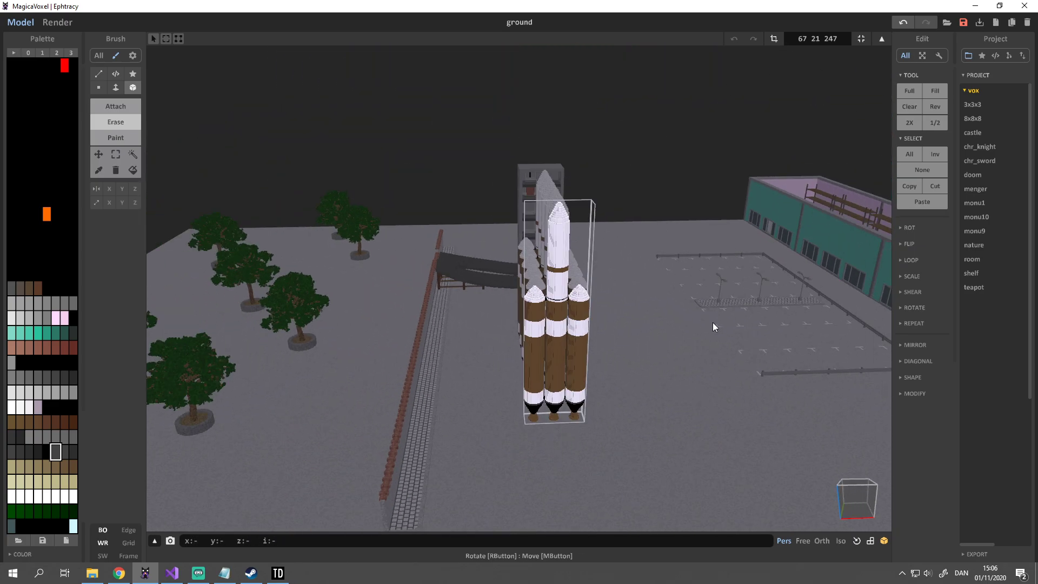
right_drag(595, 249, 553, 203)
key(Tab)
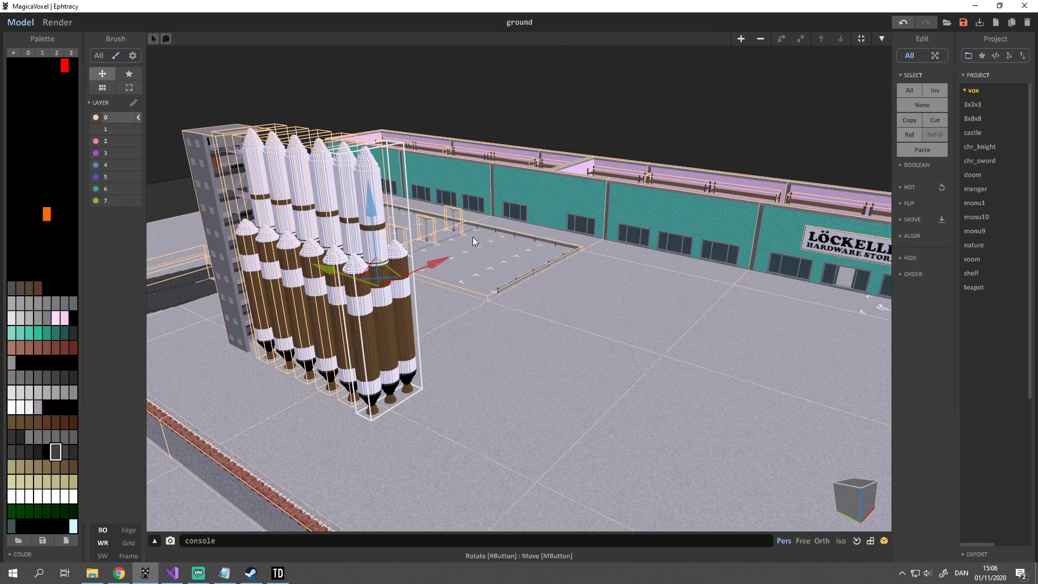
key(Tab)
mouse_move(481, 244)
right_down()
mouse_move(458, 245)
mouse_move(588, 255)
right_up()
scroll(573, 276, up, 4)
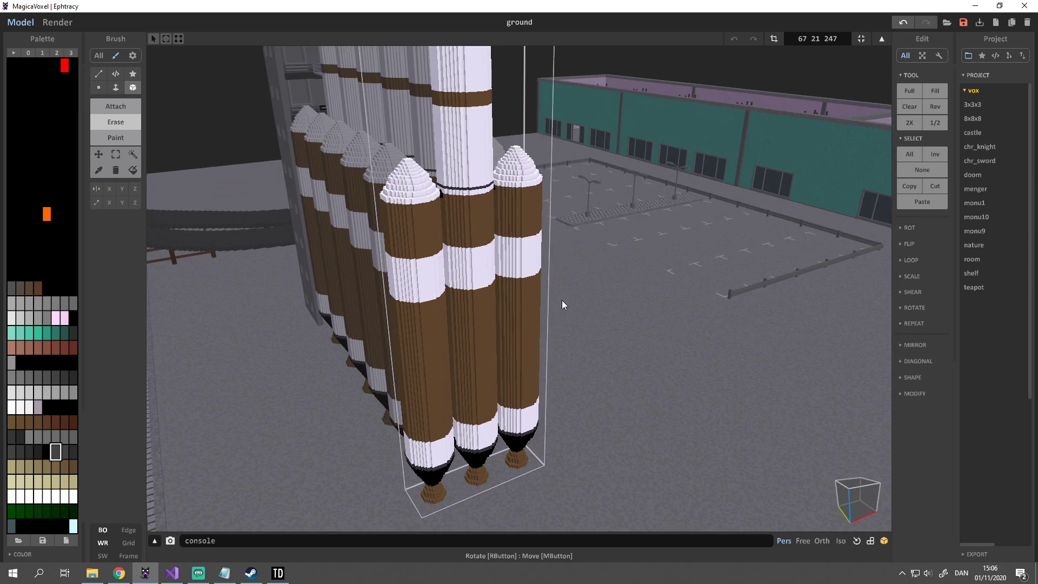
right_drag(562, 305, 509, 319)
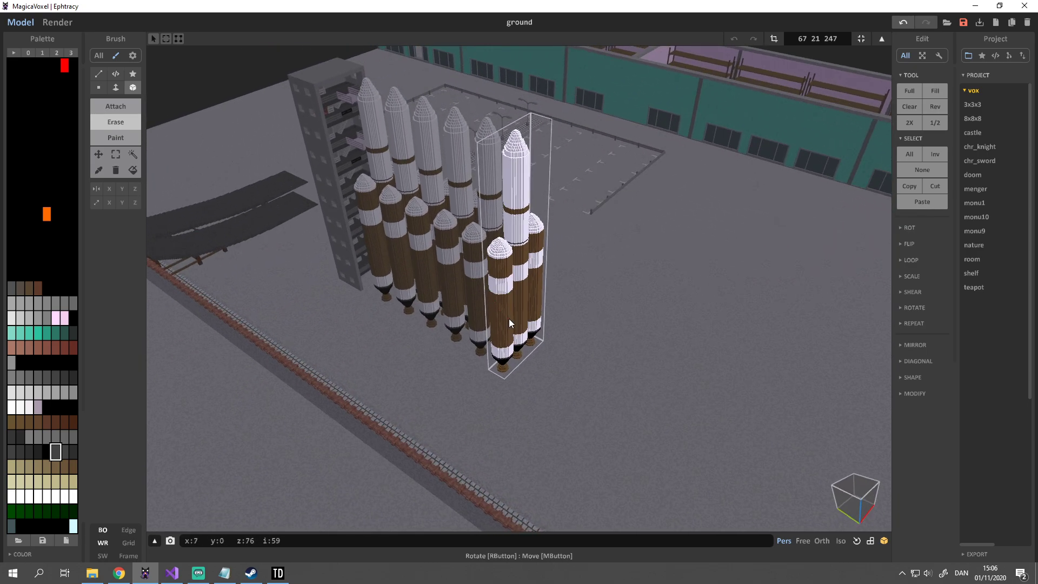
Resize the front rocket's model volume to 100 × 100 × 247
click(813, 38)
click(812, 39)
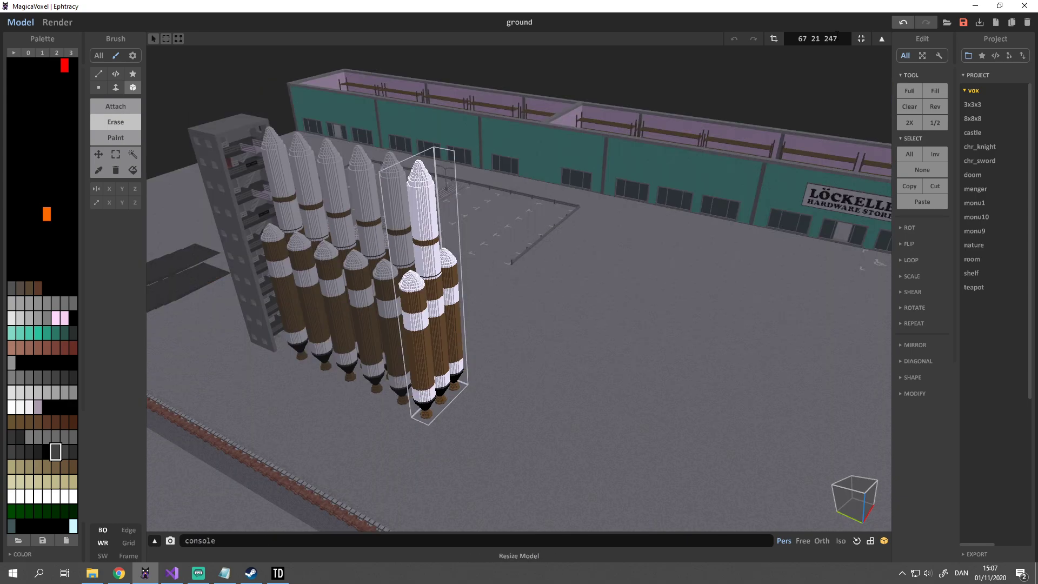
double_click(838, 38)
click(824, 39)
double_click(802, 38)
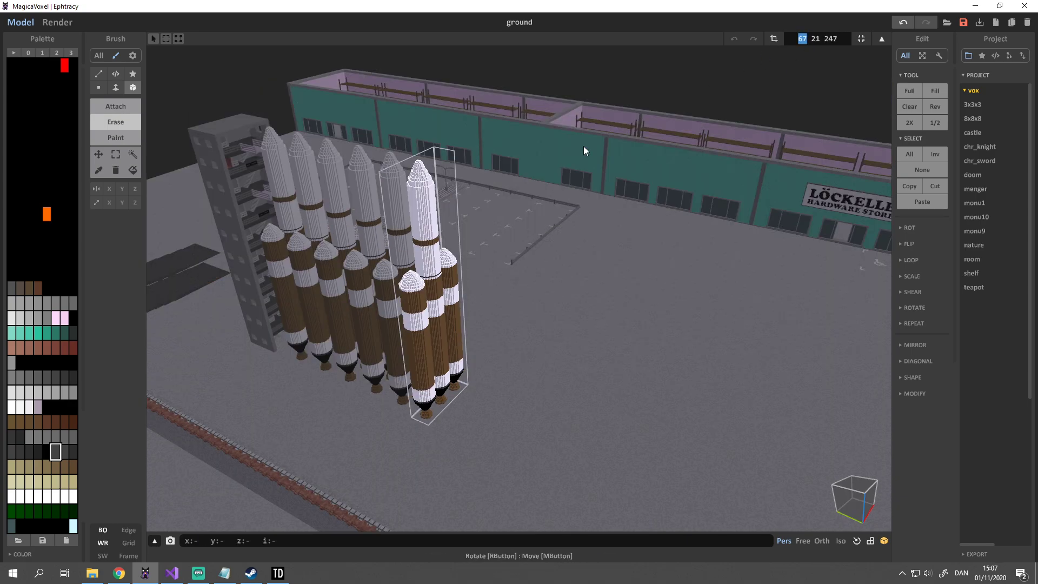
text(100)
key(Return)
right_drag(501, 329, 565, 352)
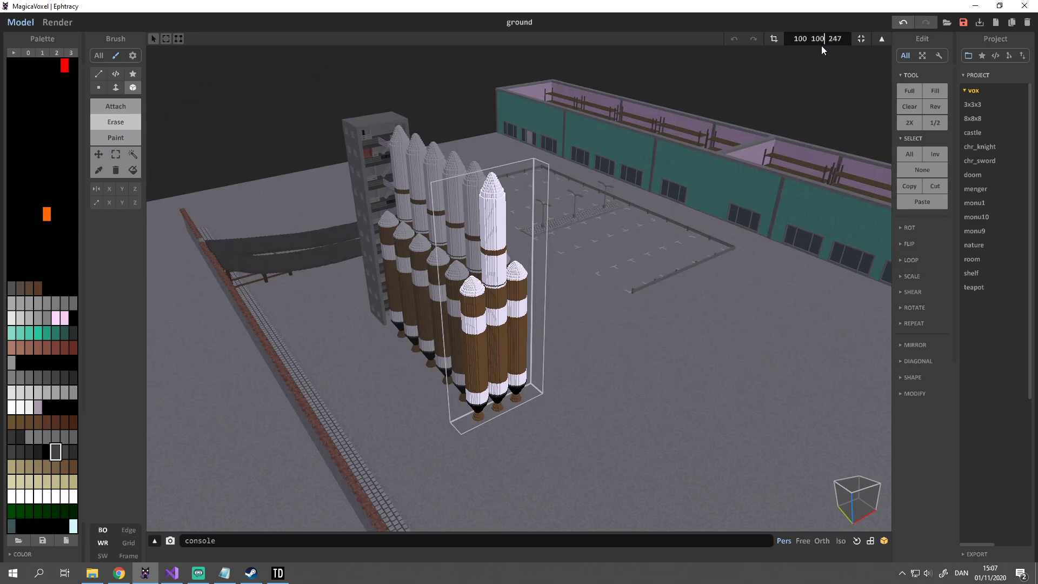
key(Return)
Using Attach in Face mode, extrude a dark grey slab about 39 layers outward from the rocket's middle booster
right_drag(622, 194, 616, 173)
scroll(615, 173, up, 4)
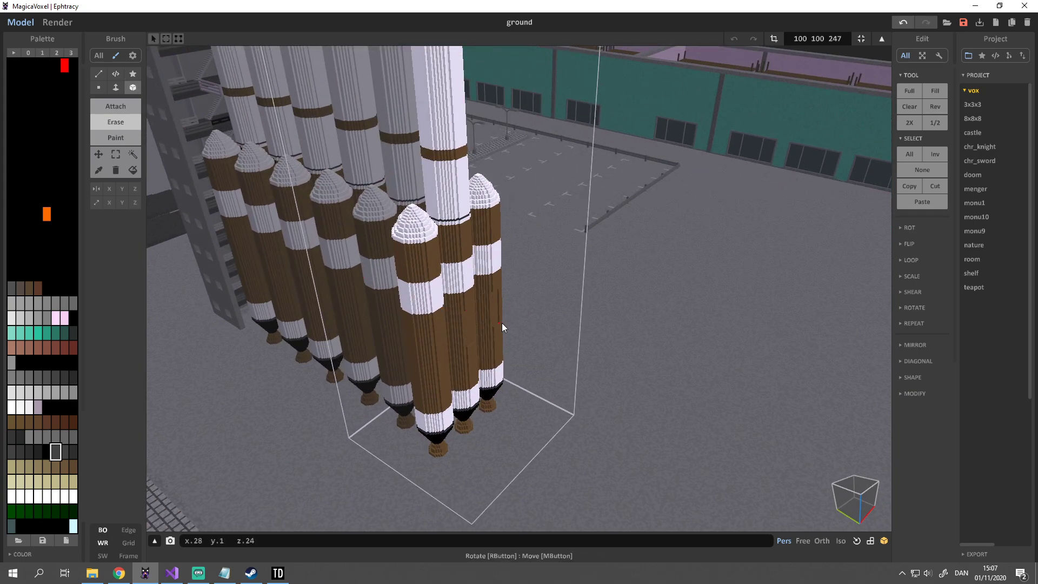
click(123, 108)
key(ctrl+z)
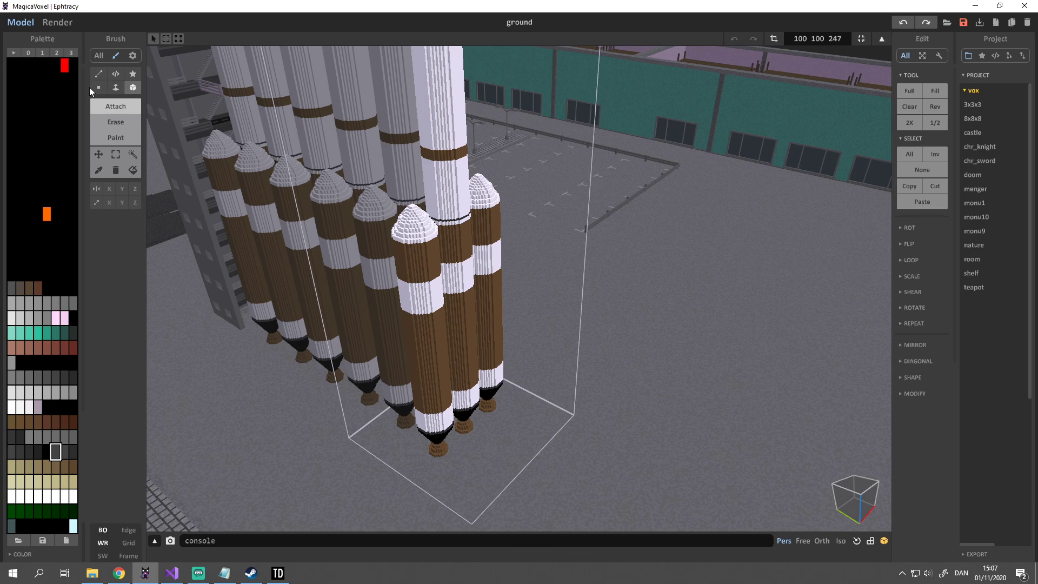
click(116, 88)
drag(468, 321, 562, 366)
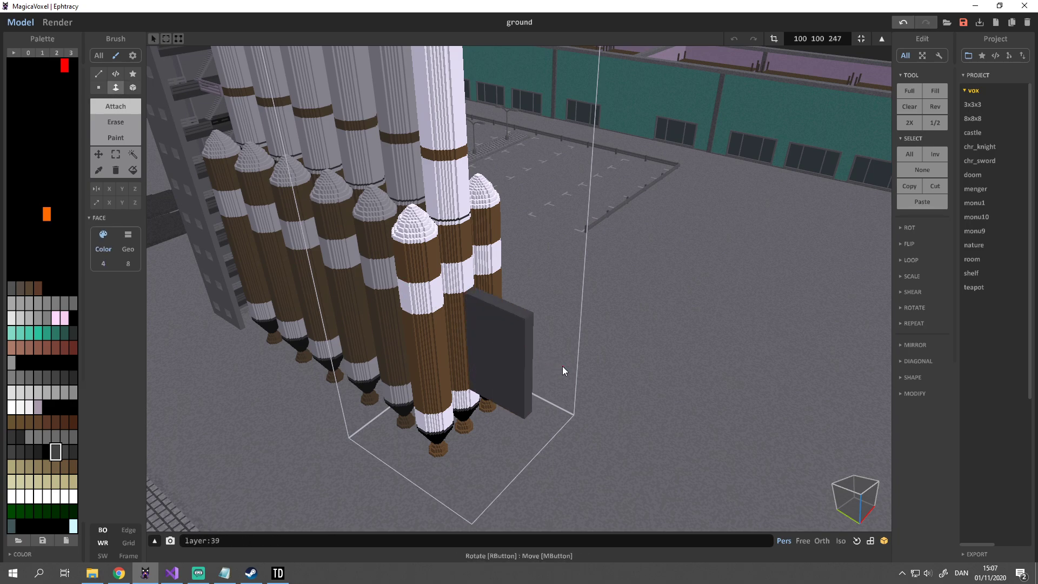
right_drag(626, 343, 640, 377)
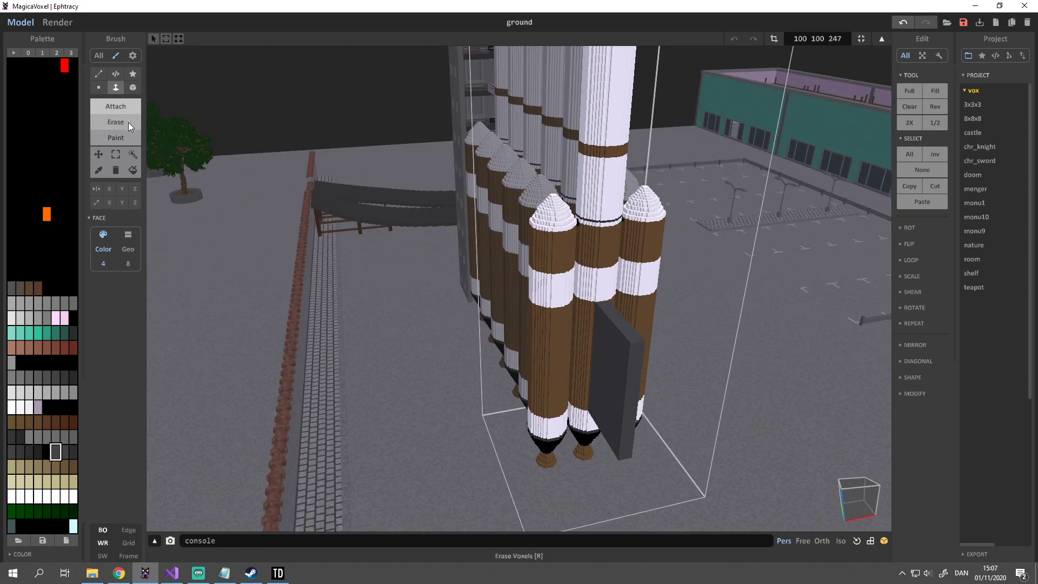
Remove the dark grey slab from the rocket using Erase in Face mode, and check the rocket from several sides
drag(637, 373, 623, 310)
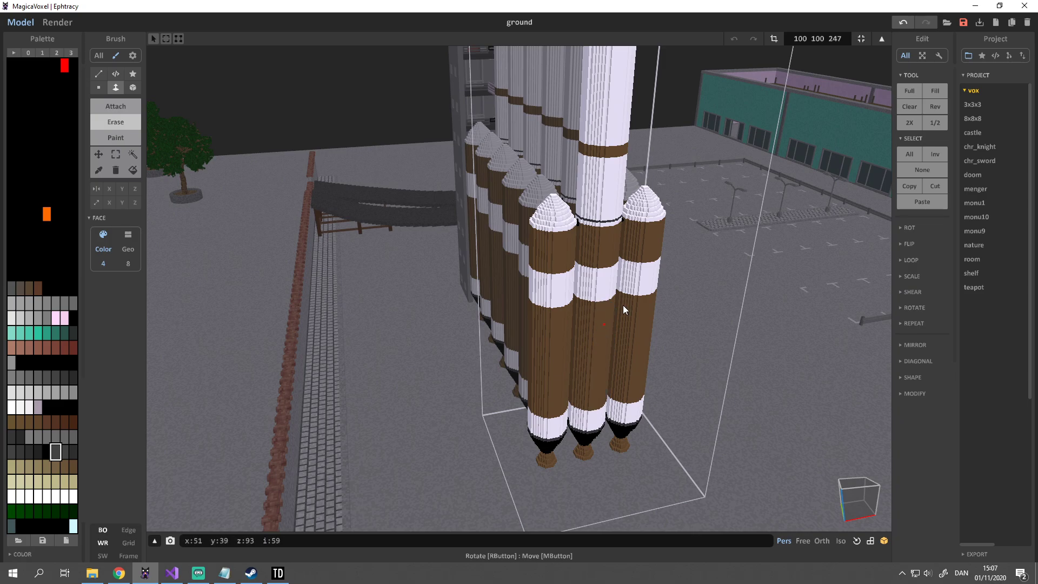
right_drag(669, 280, 630, 278)
scroll(631, 278, down, 3)
middle_drag(566, 283, 561, 257)
scroll(562, 258, up, 3)
right_drag(562, 258, 608, 196)
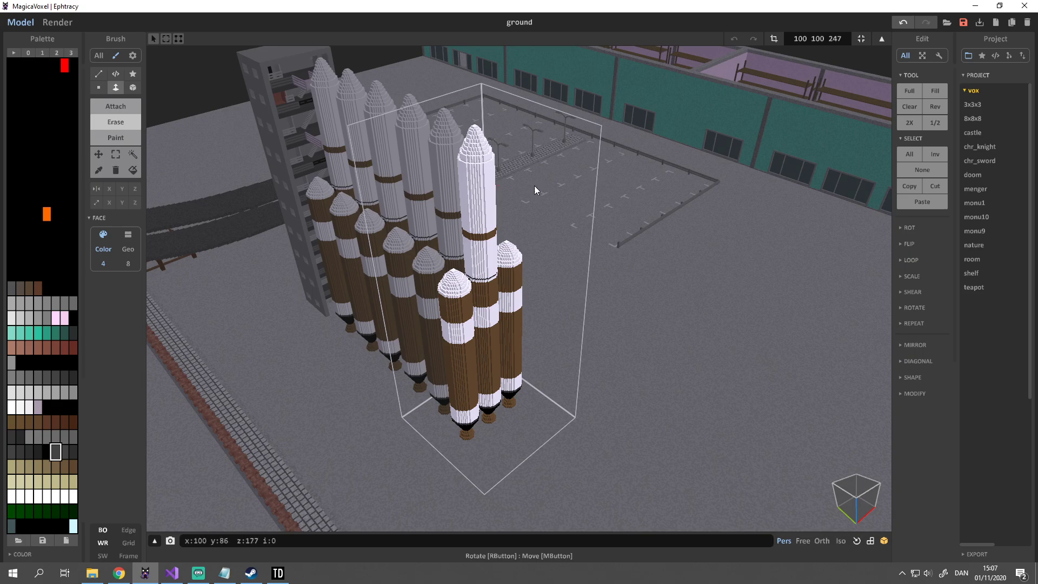
Fit the rocket's model bounds tightly around its voxels
click(862, 38)
right_drag(573, 222, 643, 145)
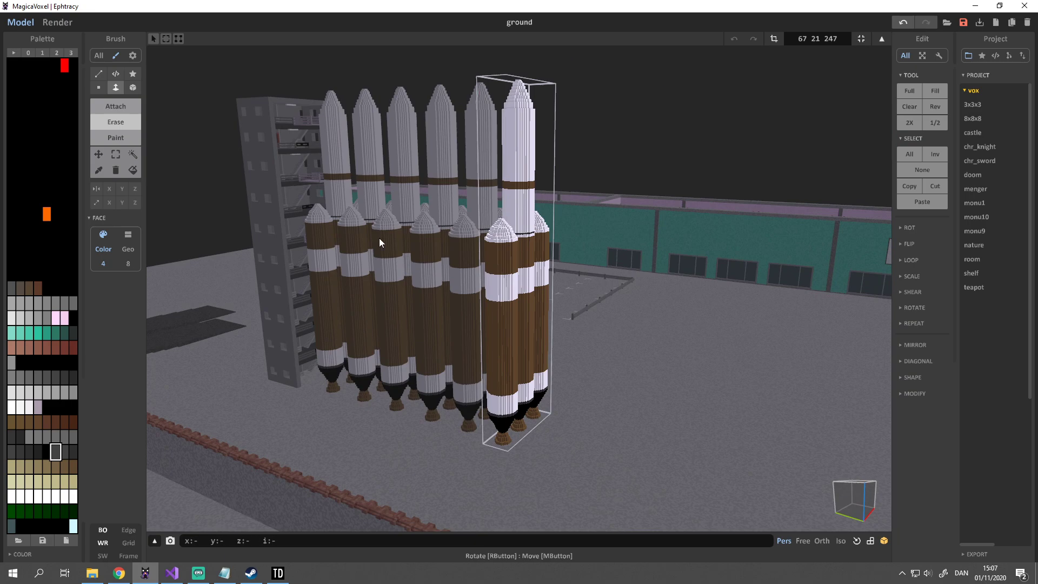
mouse_move(618, 229)
right_down()
mouse_move(626, 183)
mouse_move(585, 309)
mouse_move(582, 258)
mouse_move(580, 272)
right_up()
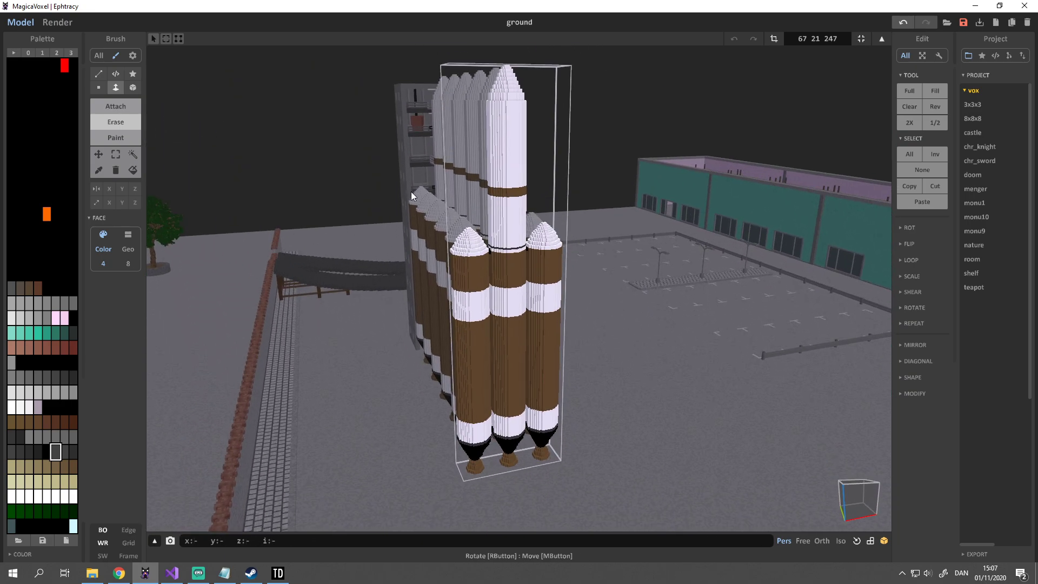
Go through the shader and Pattern brush modes and settle on the Voxel brush mode
click(115, 74)
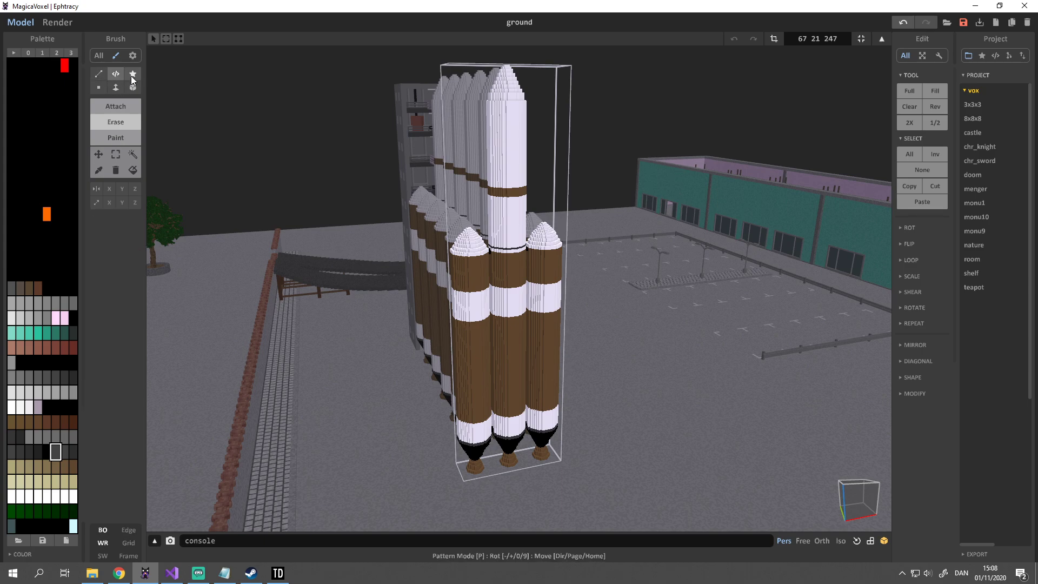
click(131, 76)
click(98, 87)
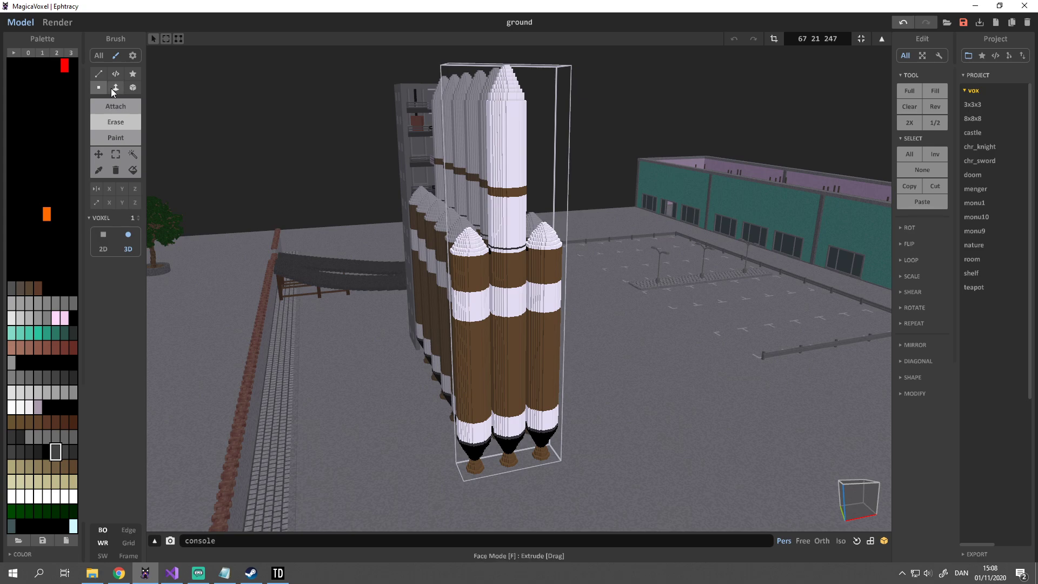
Try erasing a block of voxels from the rocket's white body using Erase in Box mode, and undo it
click(131, 88)
right_drag(259, 108, 371, 154)
scroll(670, 278, up, 5)
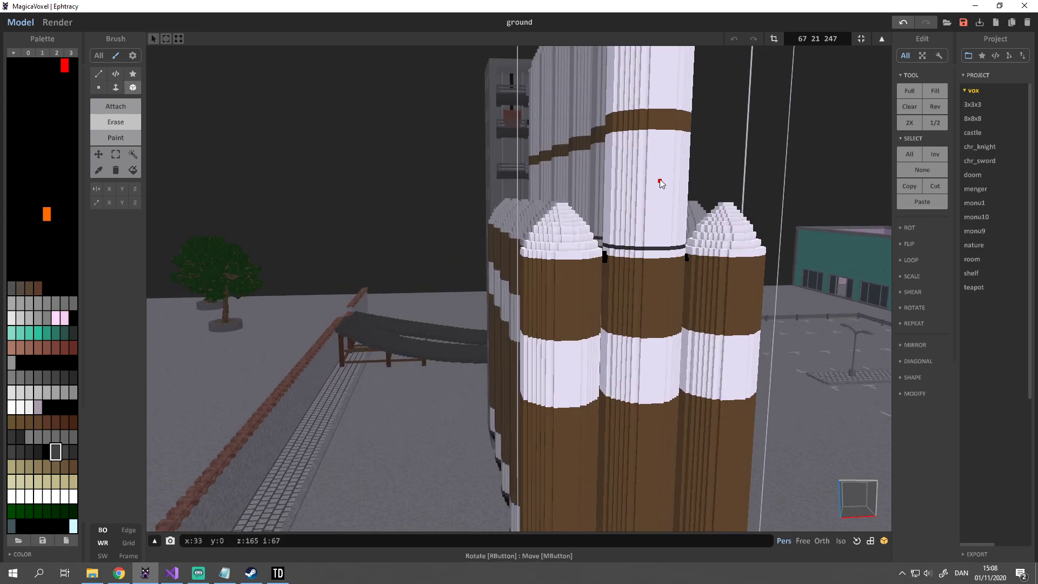
mouse_move(660, 182)
mouse_down()
mouse_move(550, 283)
mouse_move(541, 383)
mouse_up()
key(ctrl+z)
Try attaching dark grey blocks over the front of the rocket using Attach in Box mode, and undo them
click(115, 106)
drag(647, 142, 535, 377)
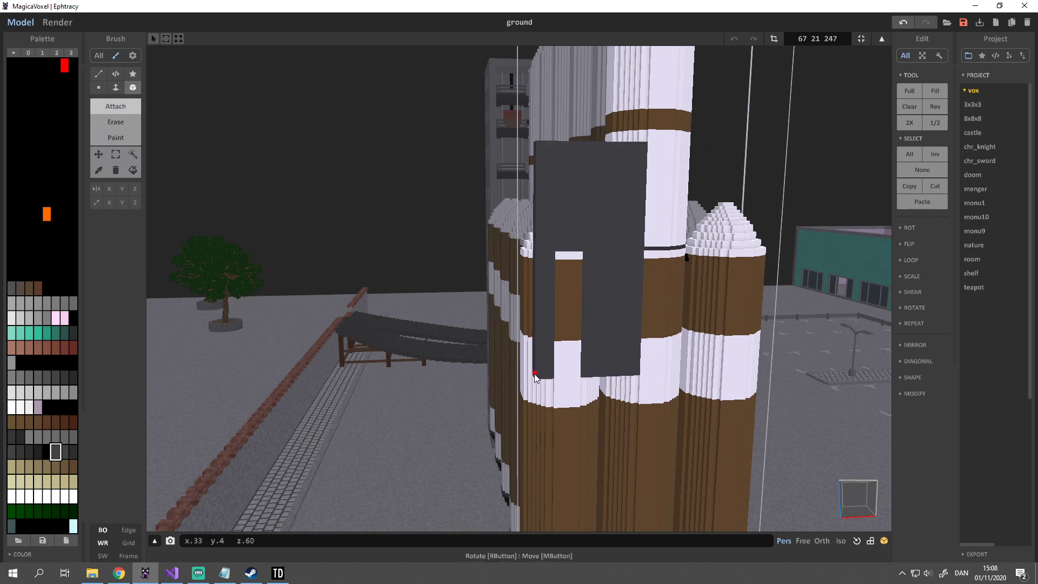
drag(648, 187, 670, 179)
key(ctrl+z)
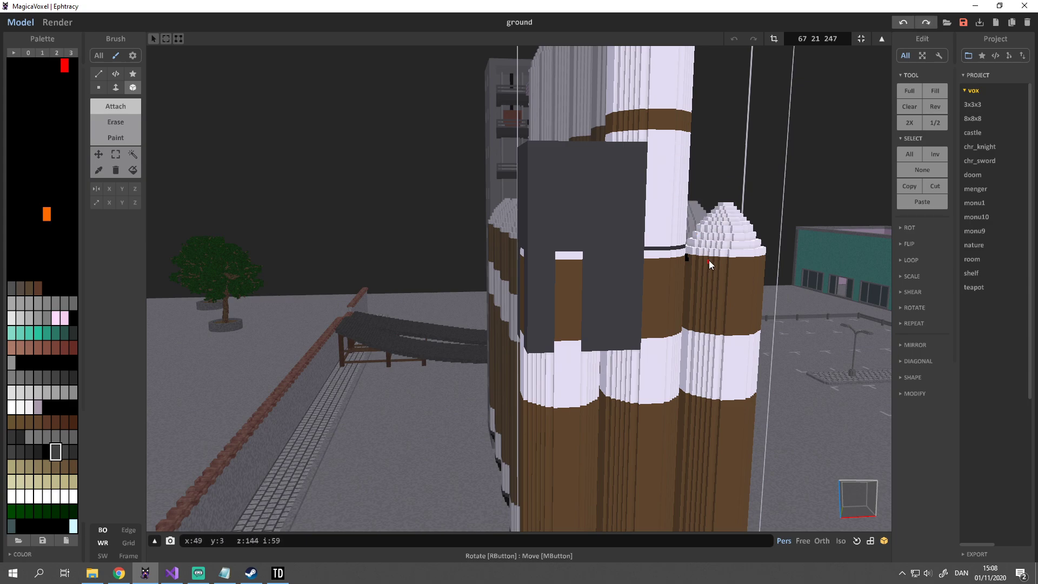
key(ctrl+z)
Try extruding a face of the rocket's tall white body outward using Attach in Face mode, and undo it
middle_drag(465, 197, 413, 193)
click(116, 87)
mouse_move(405, 201)
right_down()
mouse_move(441, 222)
mouse_move(500, 199)
right_up()
middle_drag(501, 199, 522, 374)
drag(540, 189, 446, 203)
key(ctrl+z)
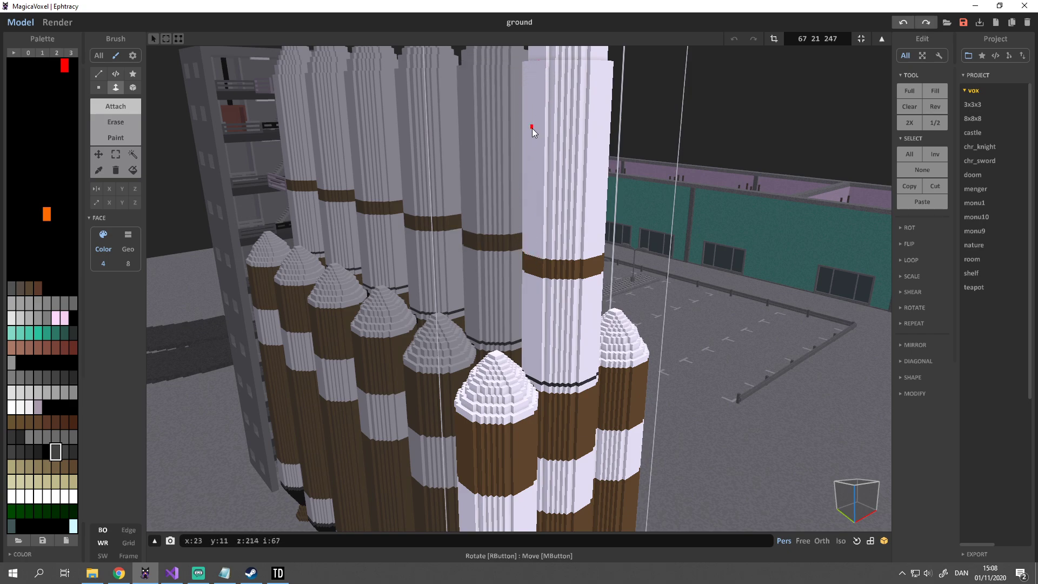
Try extruding faces of the rocket's white body, booster nose cone and upper brown band in Face mode, and undo the extrusions
drag(532, 127, 433, 148)
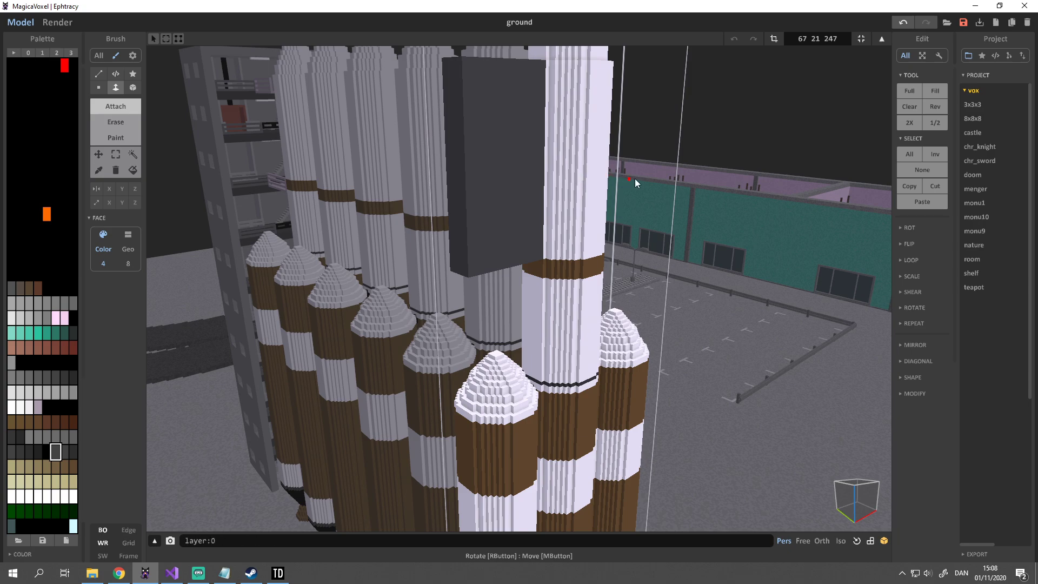
drag(499, 355, 500, 196)
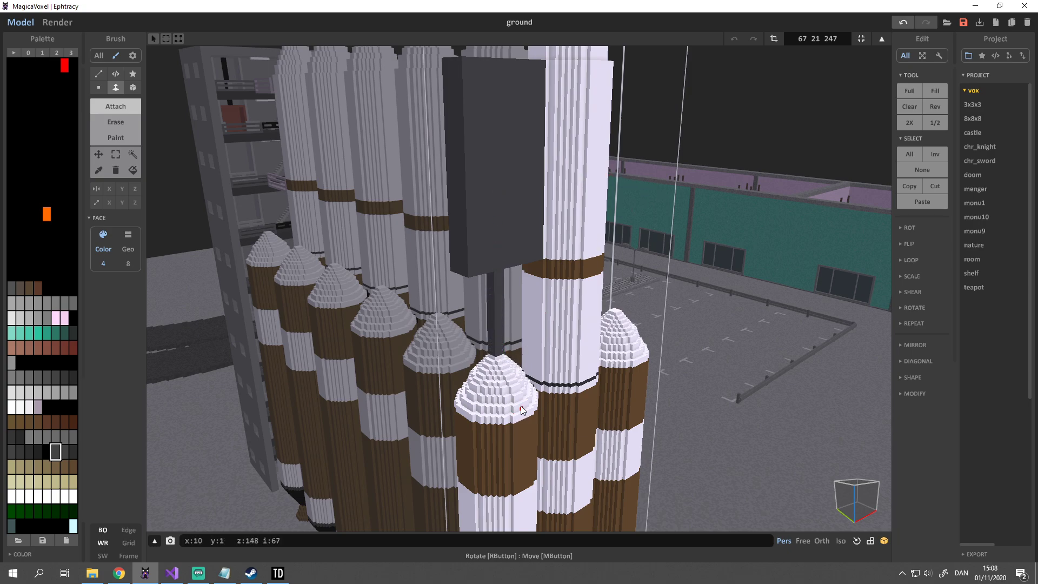
drag(518, 395, 514, 209)
key(ctrl+z)
key(ctrl+z)
key(ctrl+z)
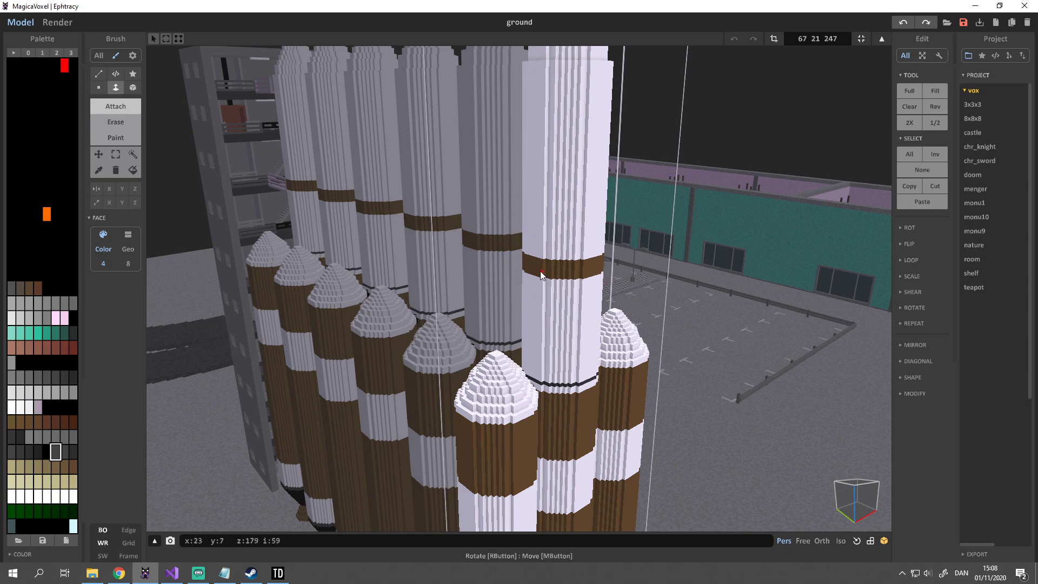
mouse_move(541, 276)
mouse_down()
mouse_move(213, 342)
mouse_move(545, 280)
mouse_up()
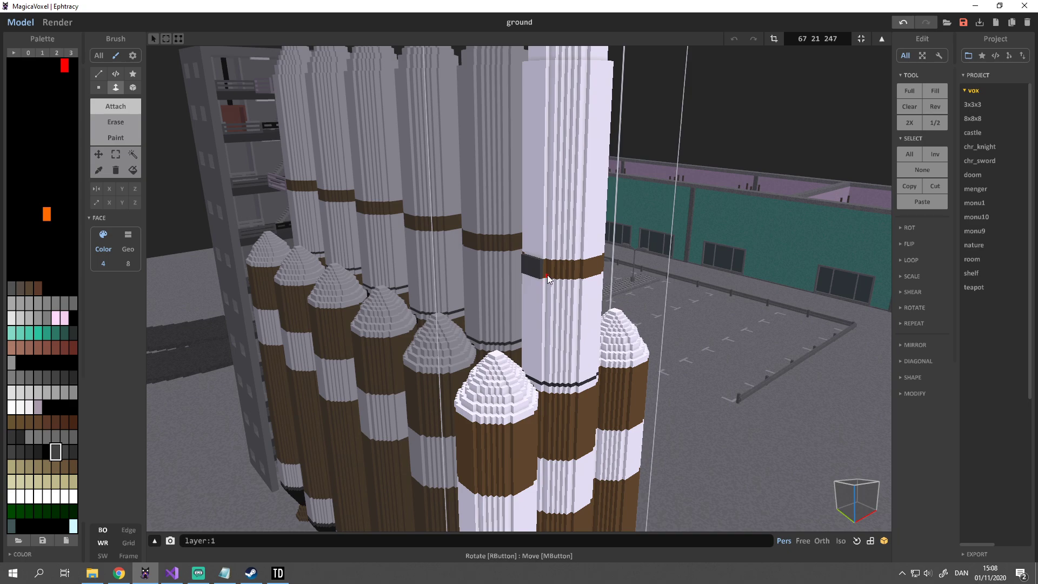
key(ctrl+z)
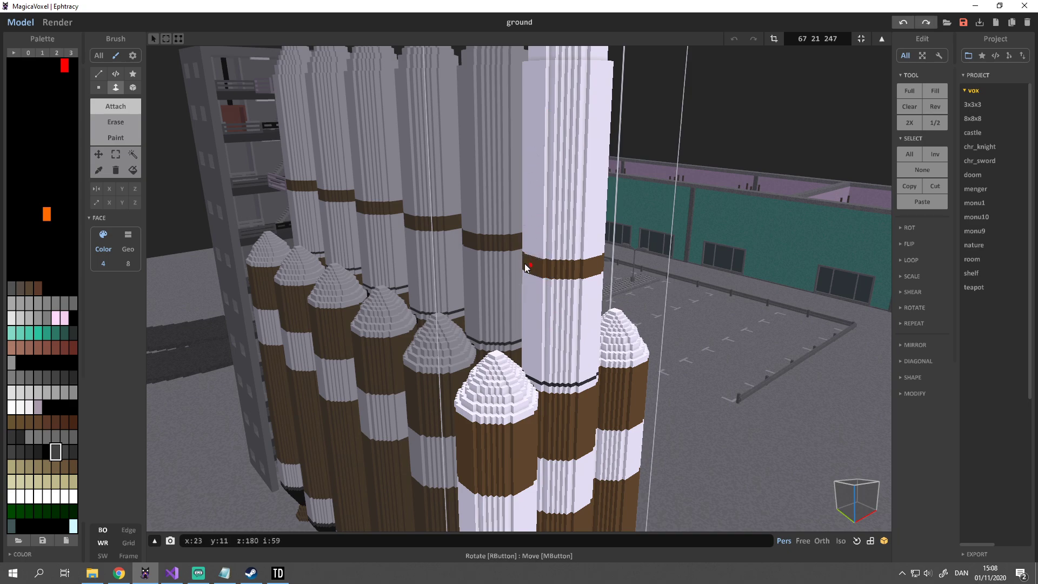
Try a freehand stroke across the rocket's white body using Attach in Voxel mode, and undo it
middle_drag(524, 264, 471, 274)
key(v)
mouse_move(324, 172)
middle_down()
mouse_move(379, 199)
mouse_move(363, 221)
middle_up()
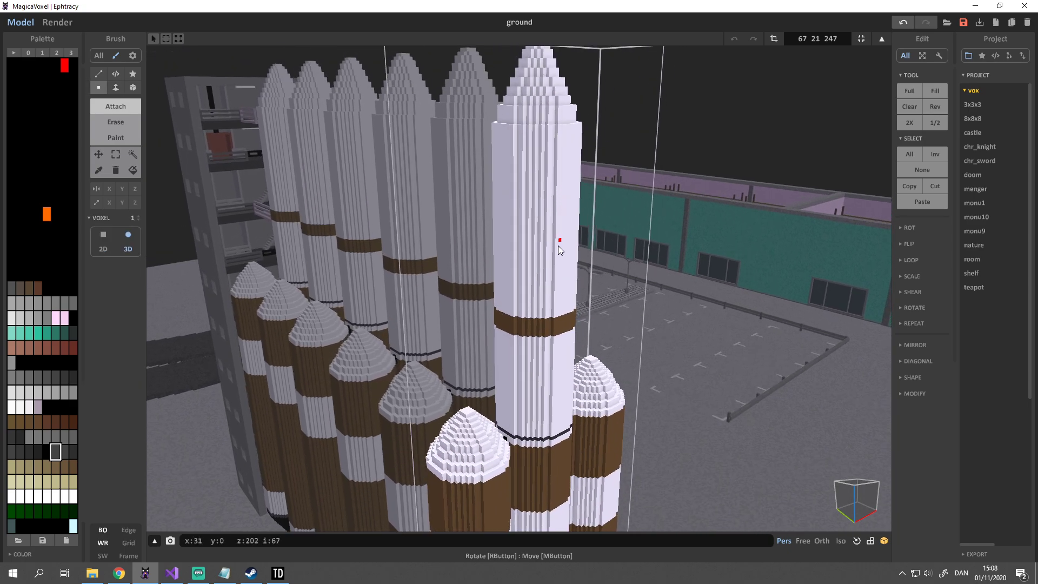
mouse_move(577, 273)
mouse_down()
mouse_move(601, 303)
mouse_move(589, 168)
mouse_move(629, 220)
mouse_move(298, 148)
mouse_move(478, 113)
mouse_move(425, 264)
mouse_up()
key(ctrl+z)
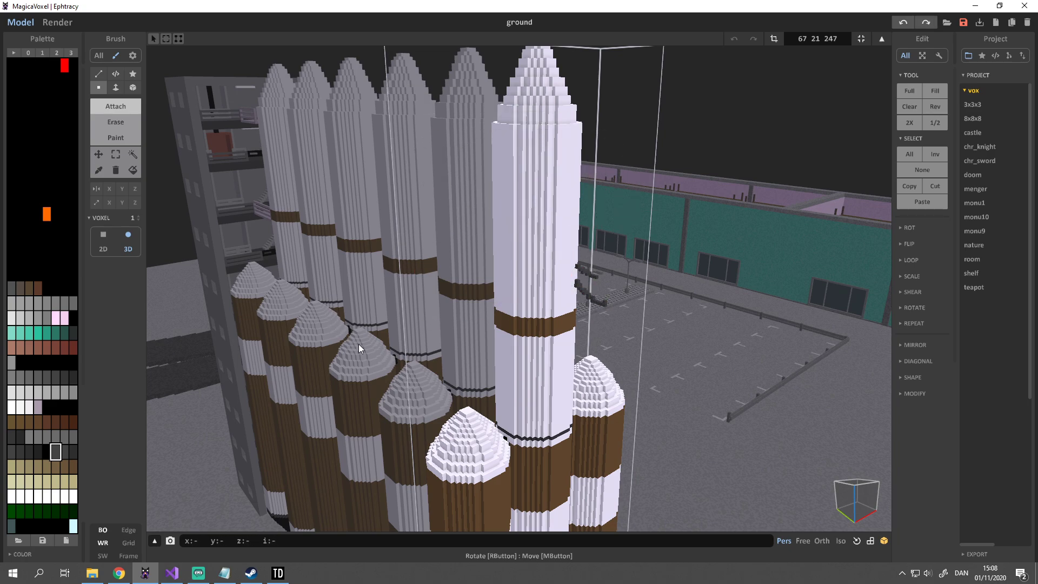
Set the brush to Geometry mode with the Line shape
mouse_move(359, 344)
right_down()
mouse_move(416, 275)
mouse_move(361, 267)
mouse_move(333, 236)
mouse_move(355, 240)
mouse_move(213, 229)
mouse_move(293, 310)
mouse_move(381, 281)
mouse_move(402, 125)
right_up()
key(l)
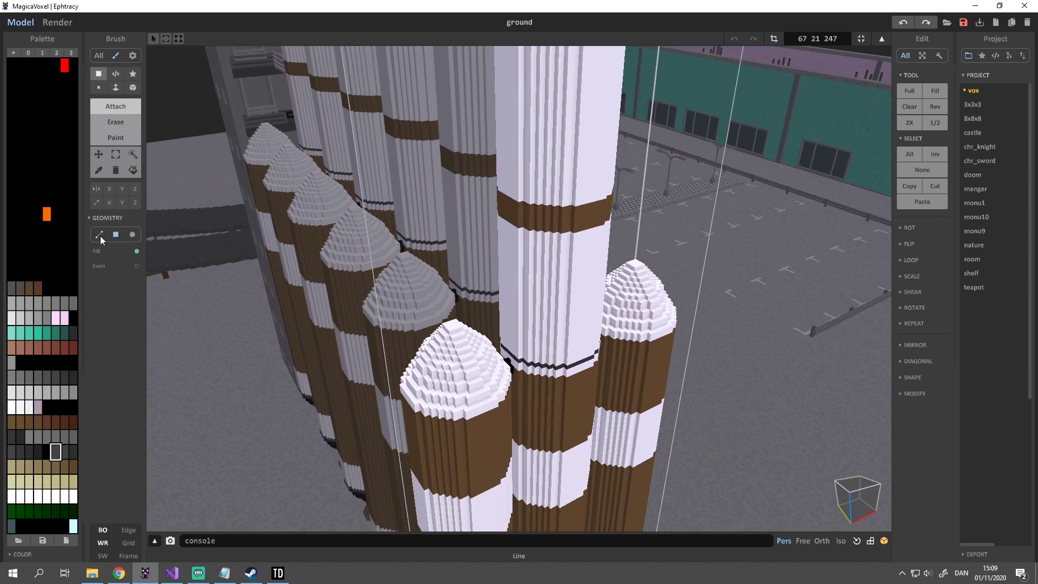
click(100, 235)
scroll(375, 232, down, 10)
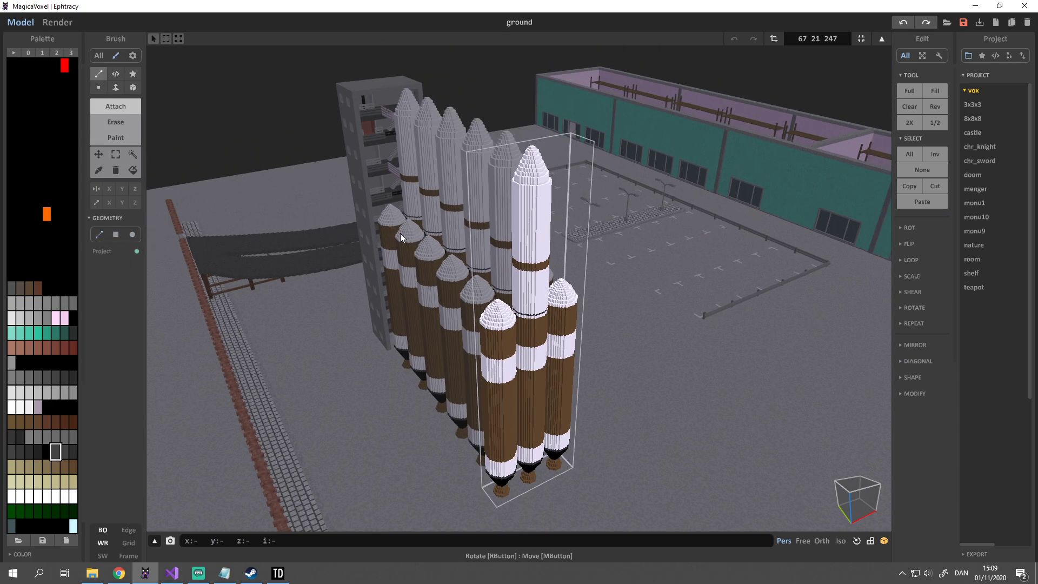
right_drag(403, 163, 335, 177)
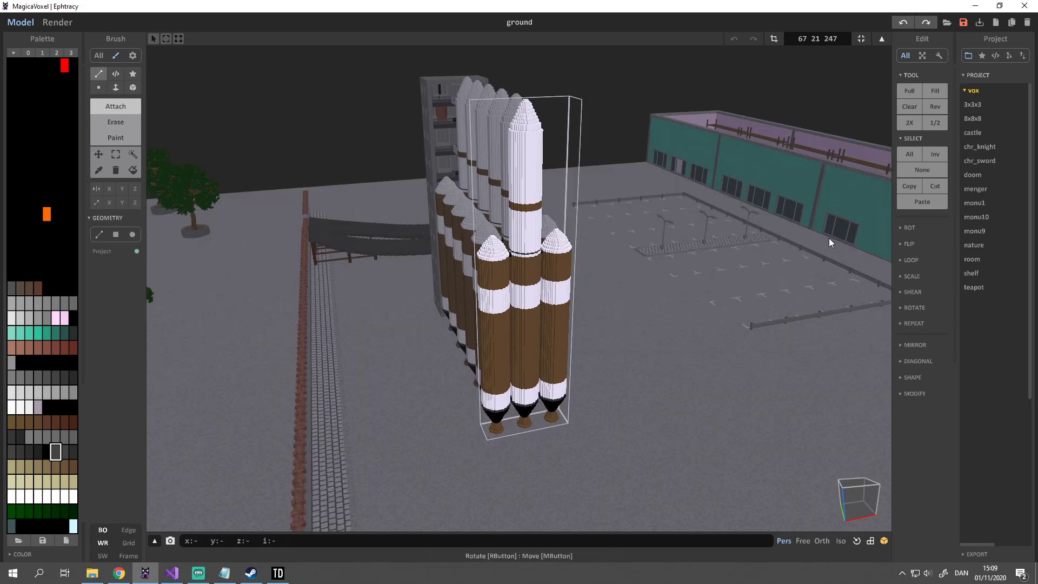
Rotate the rocket model about the X axis four times, back to its upright orientation
click(899, 235)
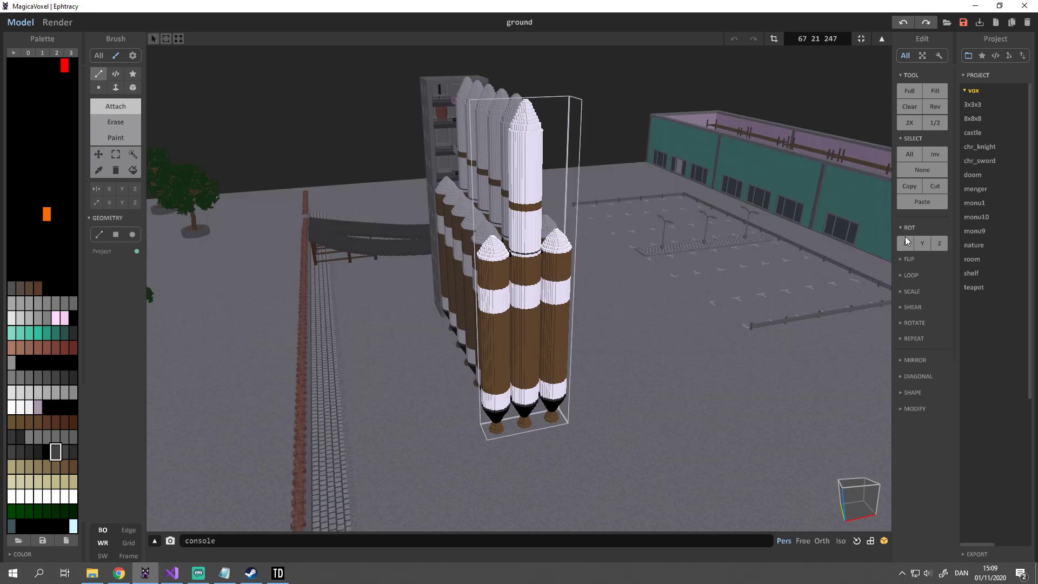
scroll(660, 238, up, 5)
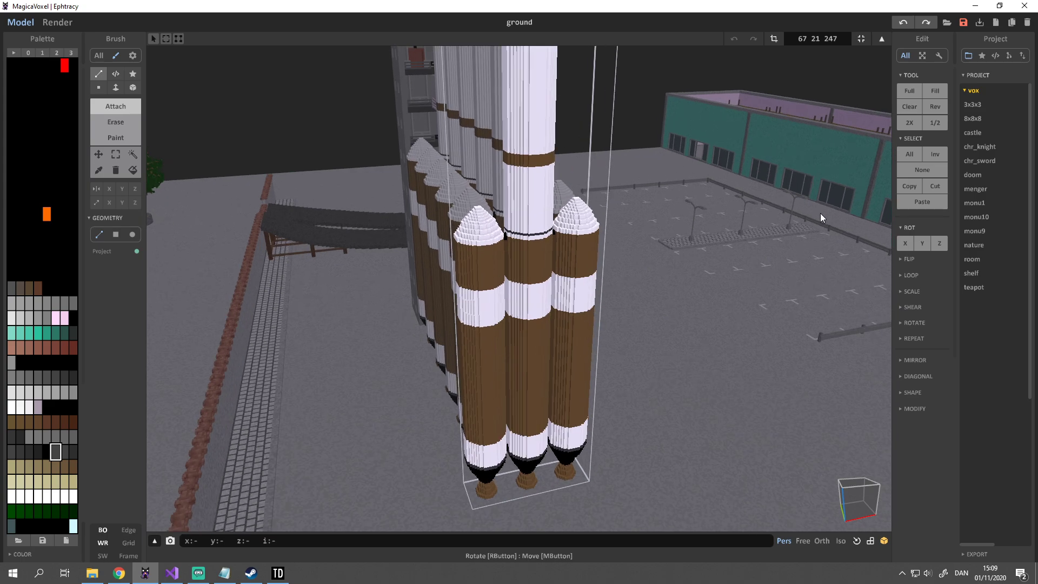
click(907, 244)
double_click(905, 244)
click(906, 245)
Flip the rocket model along the Z axis and flip it back
click(901, 259)
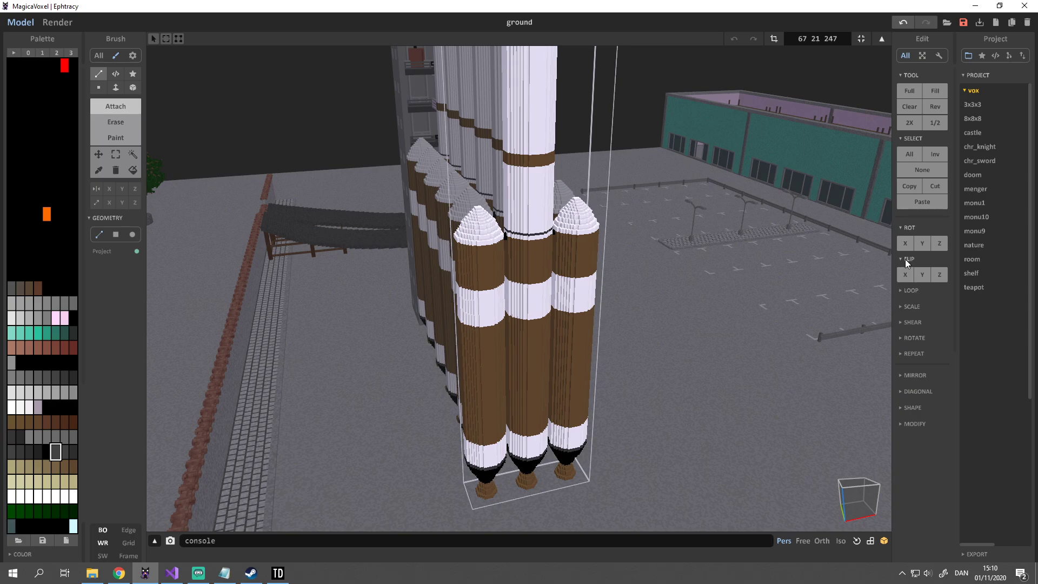
click(939, 275)
click(940, 275)
Loop the rocket's voxels several steps in the +Y direction, inspect the wrapped boosters, and undo the shifts
click(911, 291)
click(923, 306)
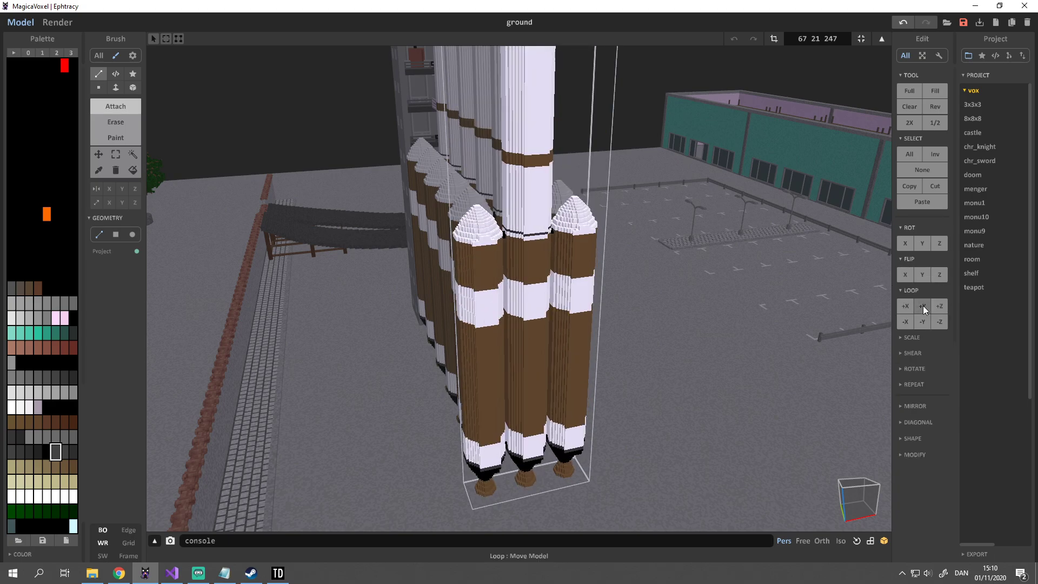
click(922, 306)
click(923, 306)
click(923, 306)
right_drag(556, 238, 667, 232)
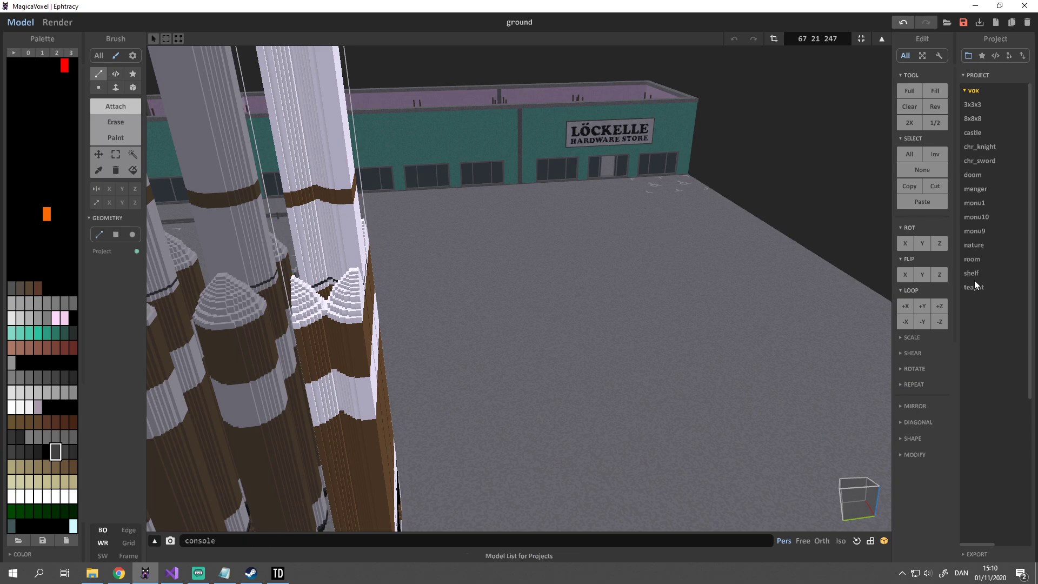
key(ctrl+z)
key(ctrl+z)
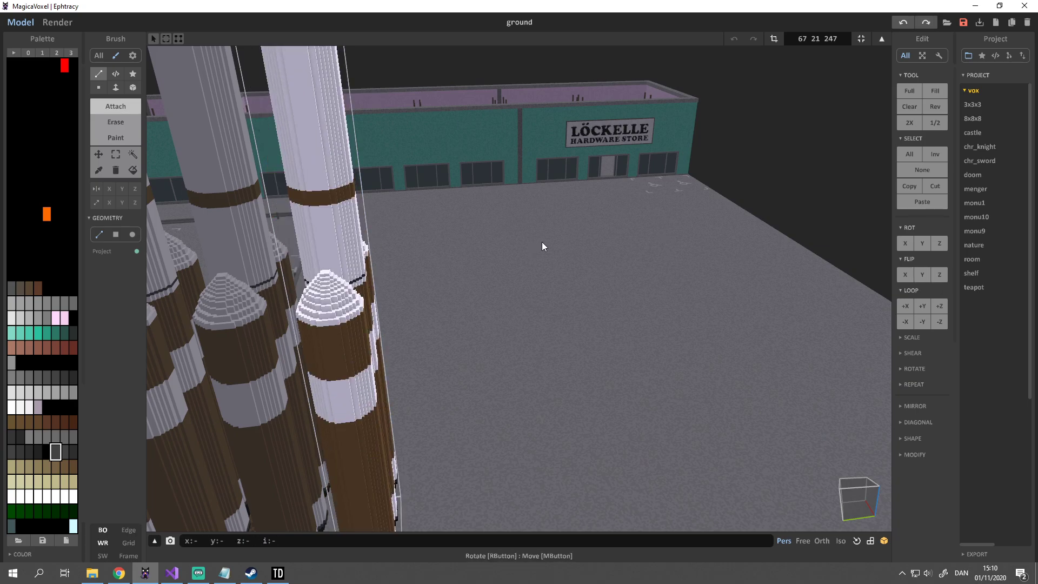
right_drag(542, 242, 427, 238)
Try scaling the rocket model by xyz 4, and undo the scaling
click(904, 291)
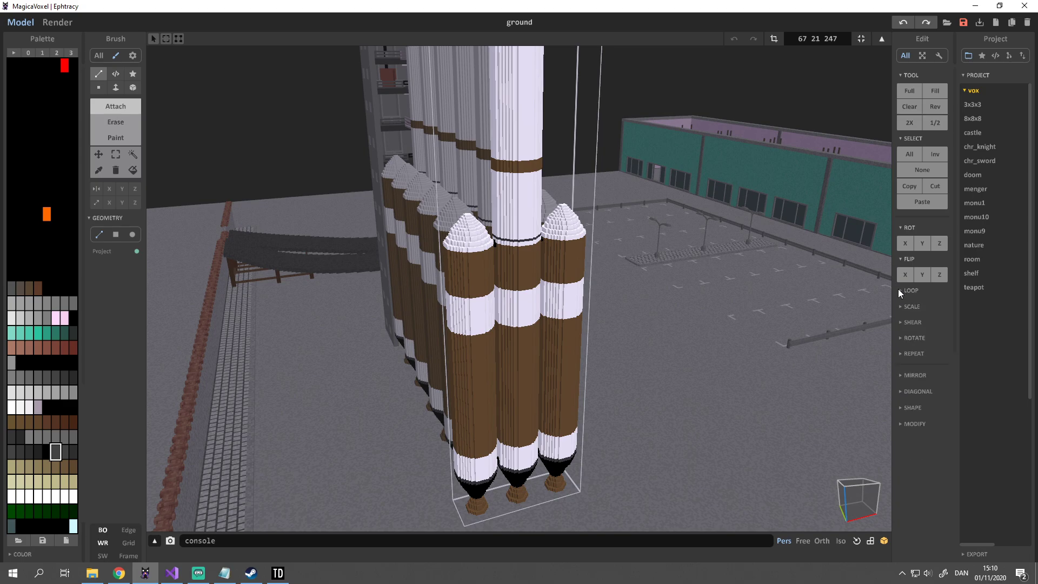
click(903, 307)
scroll(838, 313, down, 5)
text(256 8)
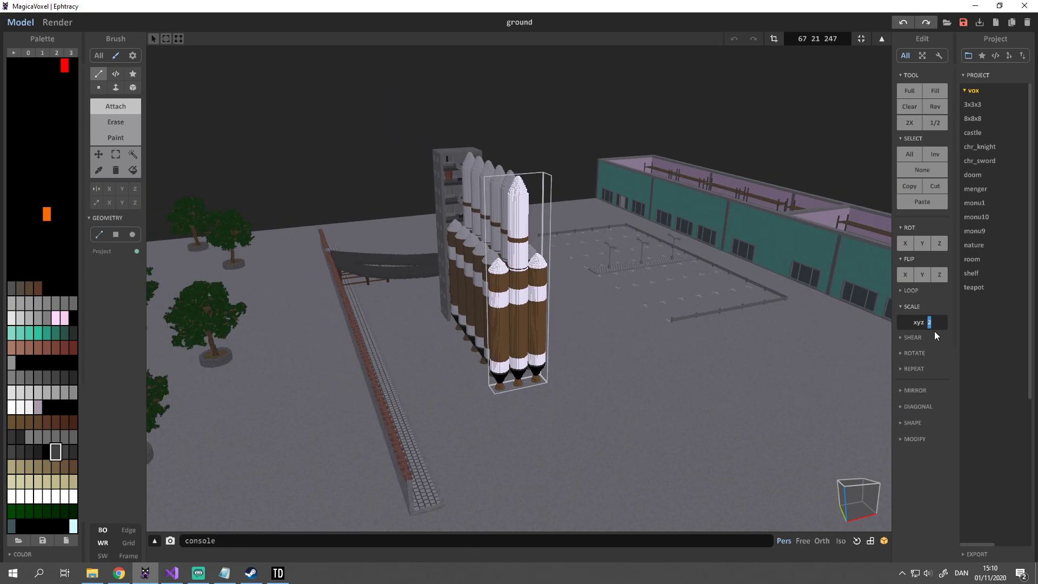
text(4)
key(Return)
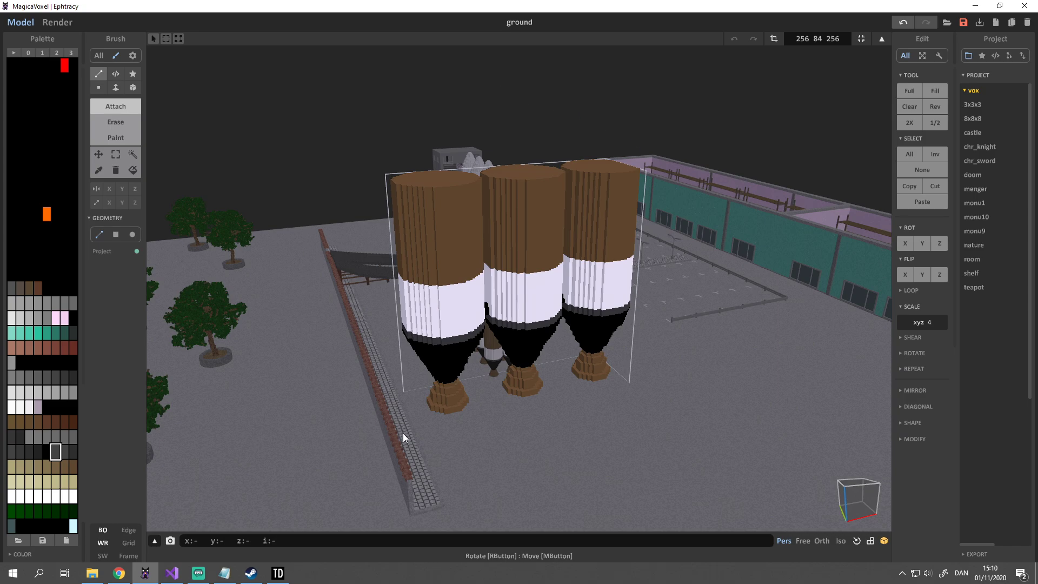
key(ctrl+z)
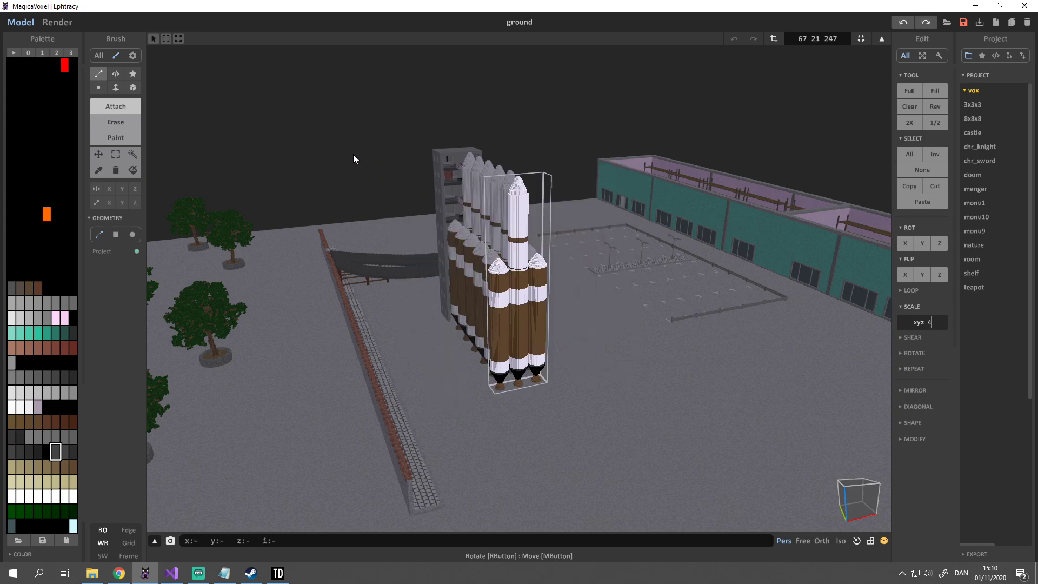
Try rotating the rocket model with the Rotate value z 90 inside its narrow bounds, and undo the rotation
scroll(372, 164, up, 5)
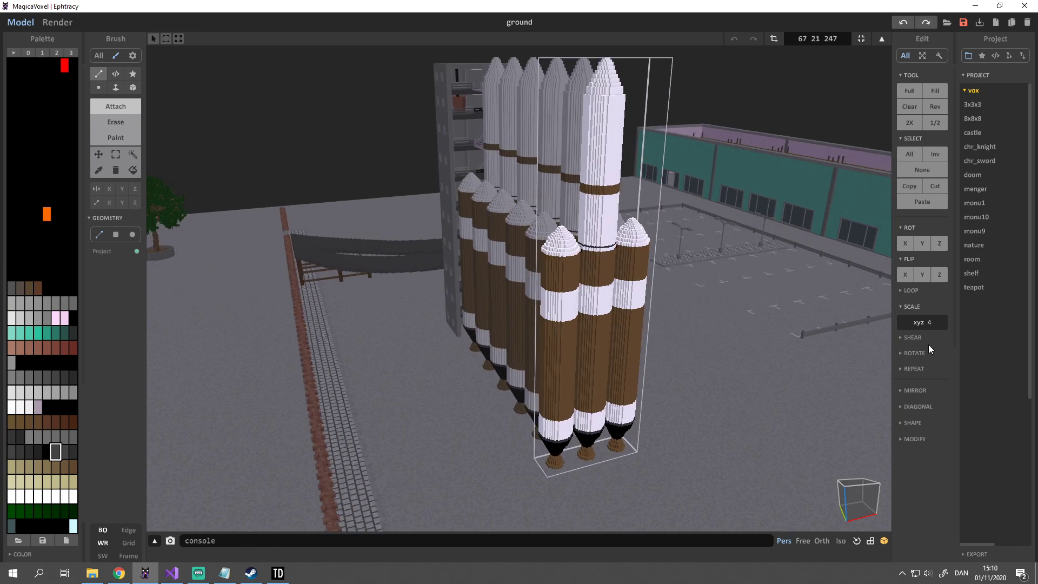
click(904, 338)
click(914, 368)
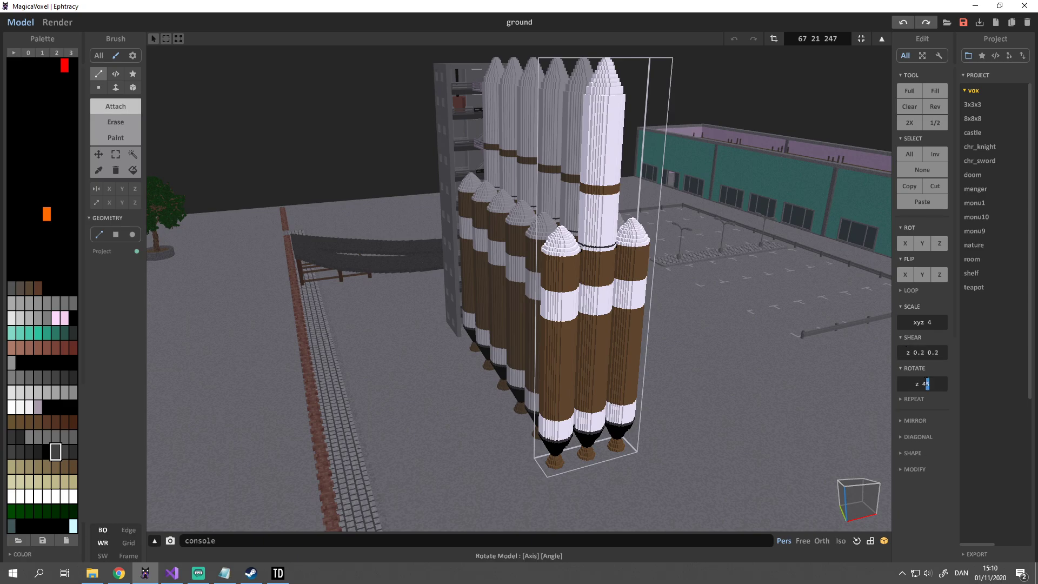
text(90)
key(Return)
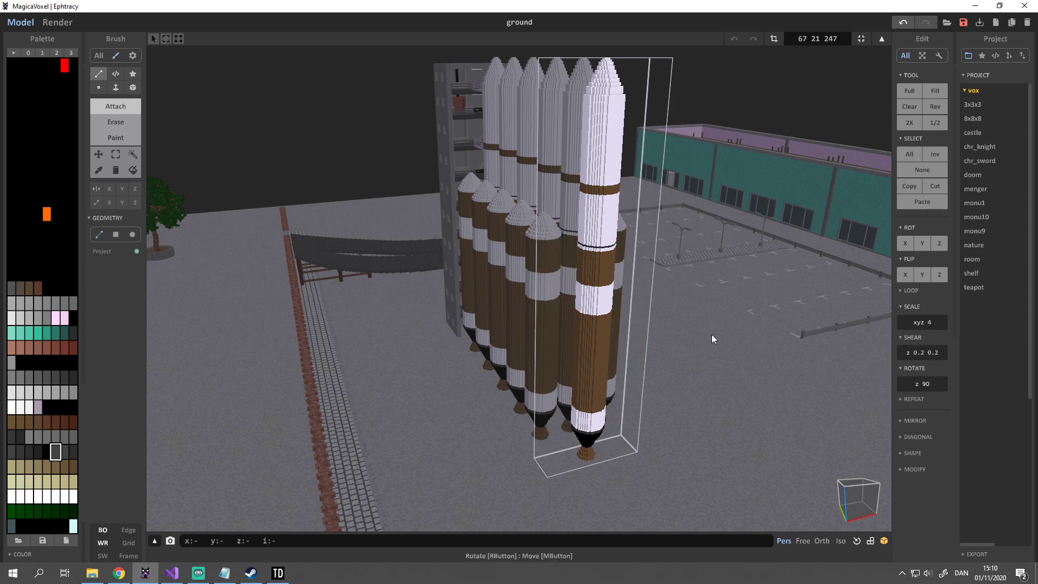
right_drag(711, 334, 426, 239)
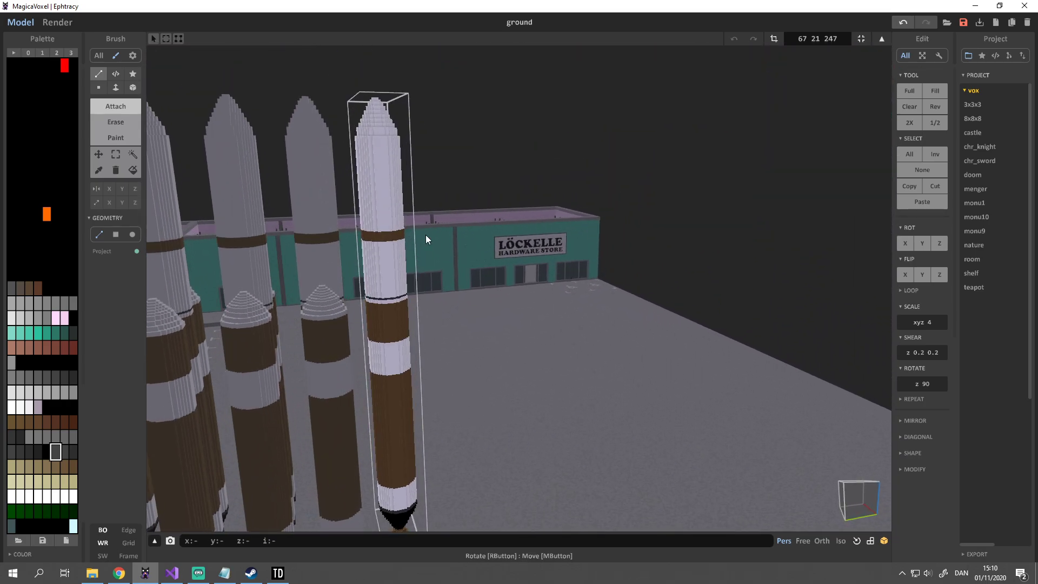
key(ctrl+z)
Set the rocket model's Y size to 100, keeping its X and Z sizes
right_drag(534, 245, 444, 258)
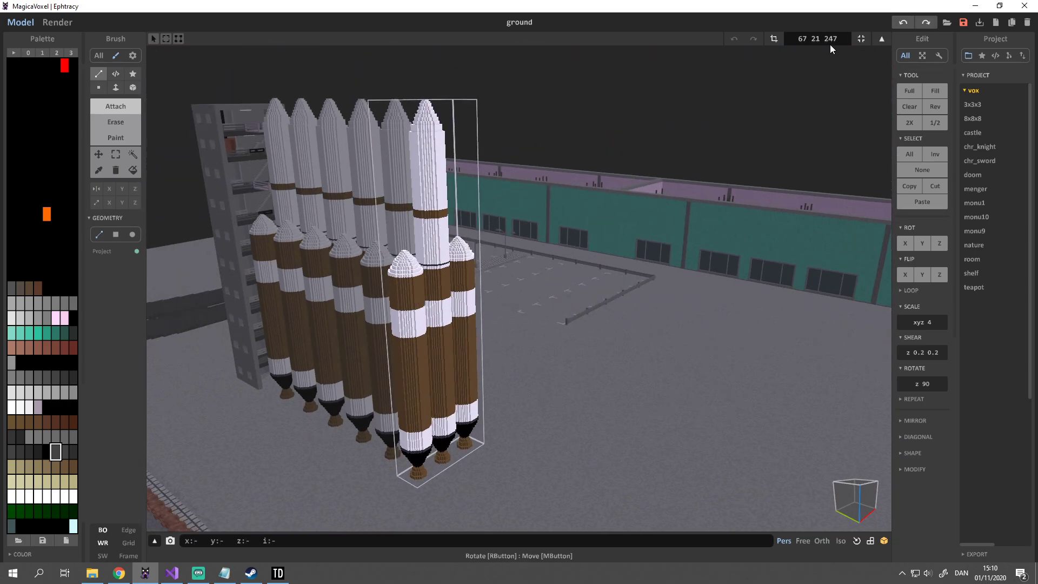
drag(820, 39, 812, 38)
text(100)
key(Return)
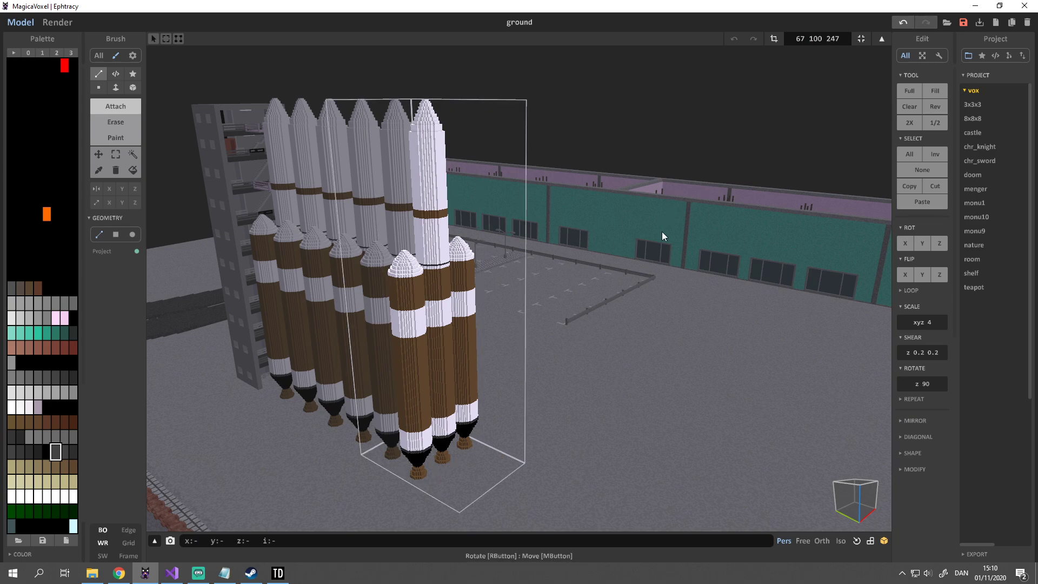
Rotate the rocket about the Z axis by 90 degrees and by a further 45 degrees
double_click(926, 384)
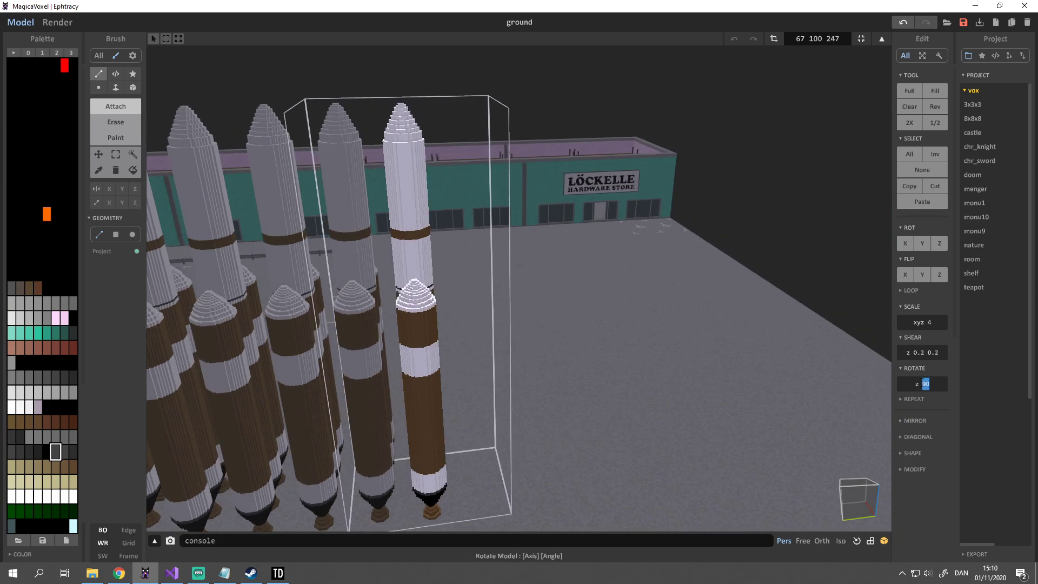
key(Return)
double_click(925, 383)
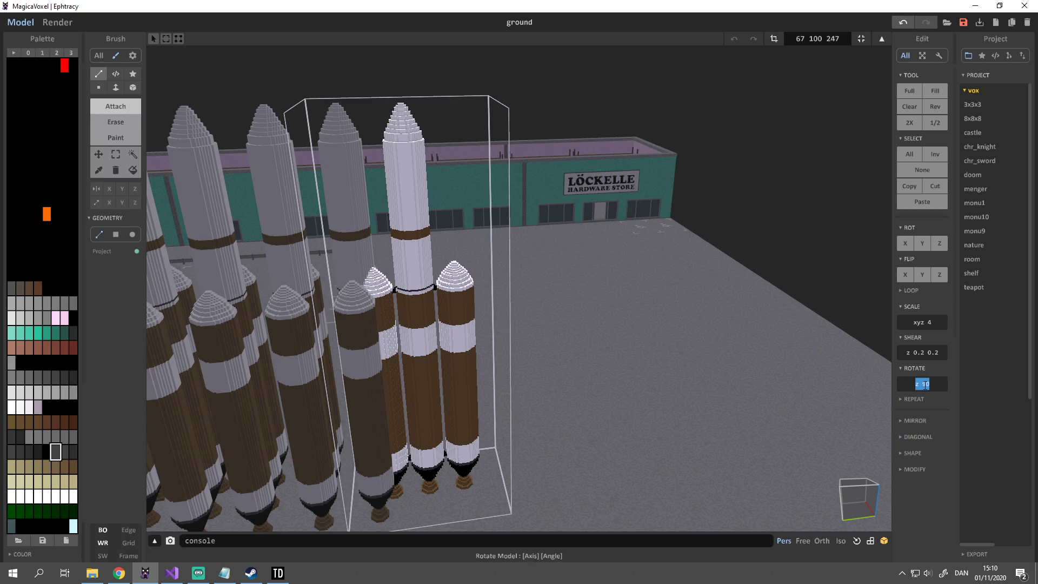
click(930, 385)
text(45)
key(Return)
Fit the model bounds tightly around the rotated rocket and return to the world editor showing all objects
right_drag(676, 378, 511, 302)
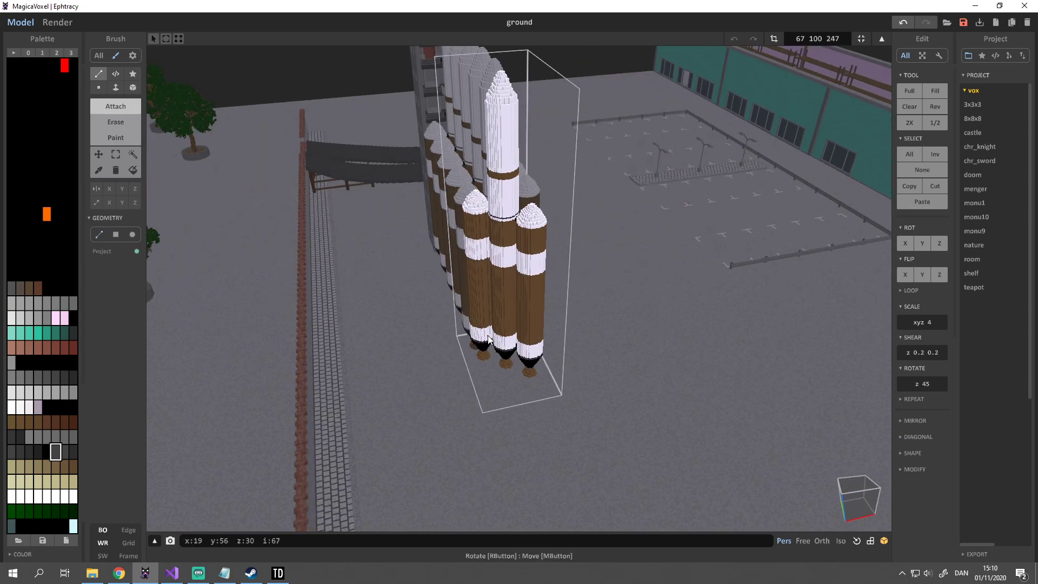
right_drag(488, 339, 573, 328)
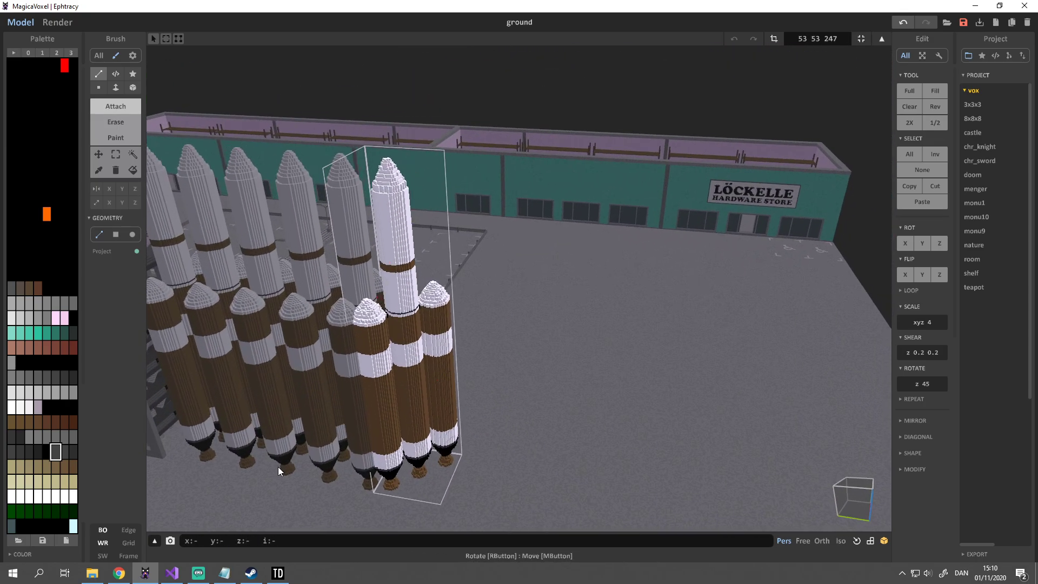
right_drag(469, 390, 467, 352)
key(Tab)
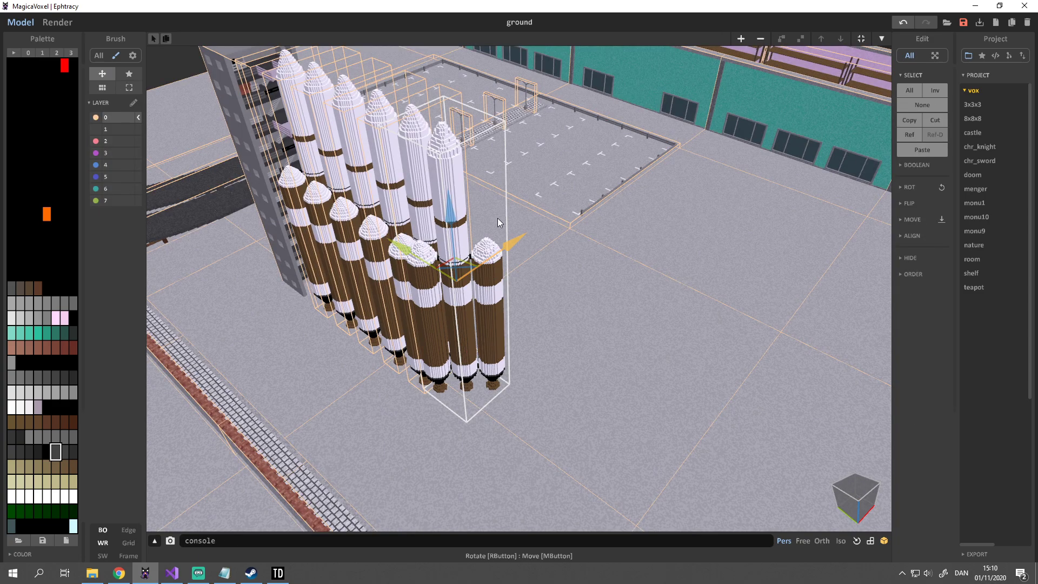
Move the rotated rocket away from the row of other rockets and open its model for editing
drag(401, 247, 441, 273)
right_drag(441, 273, 630, 209)
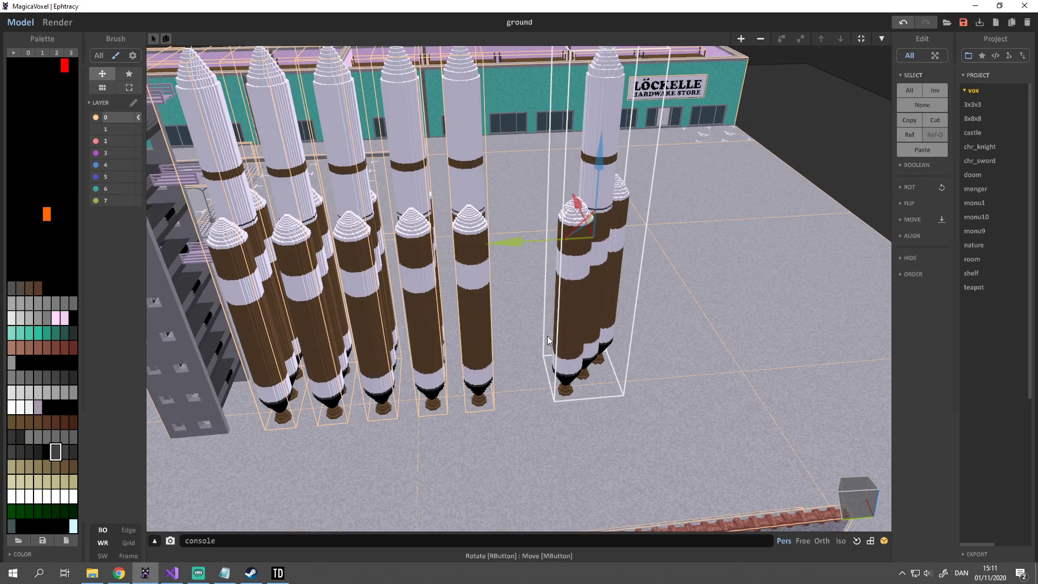
drag(505, 241, 514, 249)
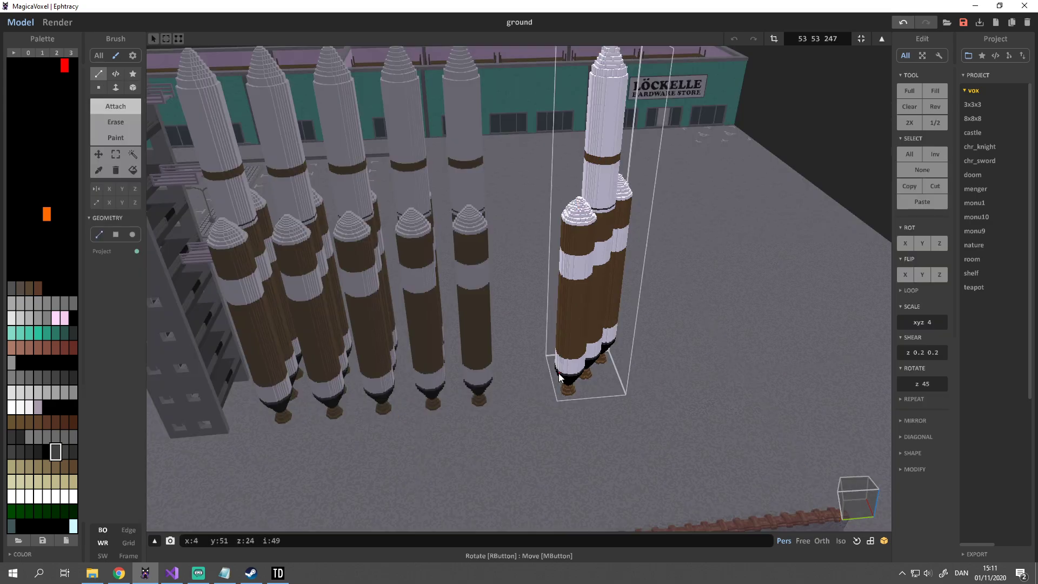
double_click(559, 373)
Try mirroring the rocket model along the Y axis and undo the mirroring
right_drag(664, 286, 583, 305)
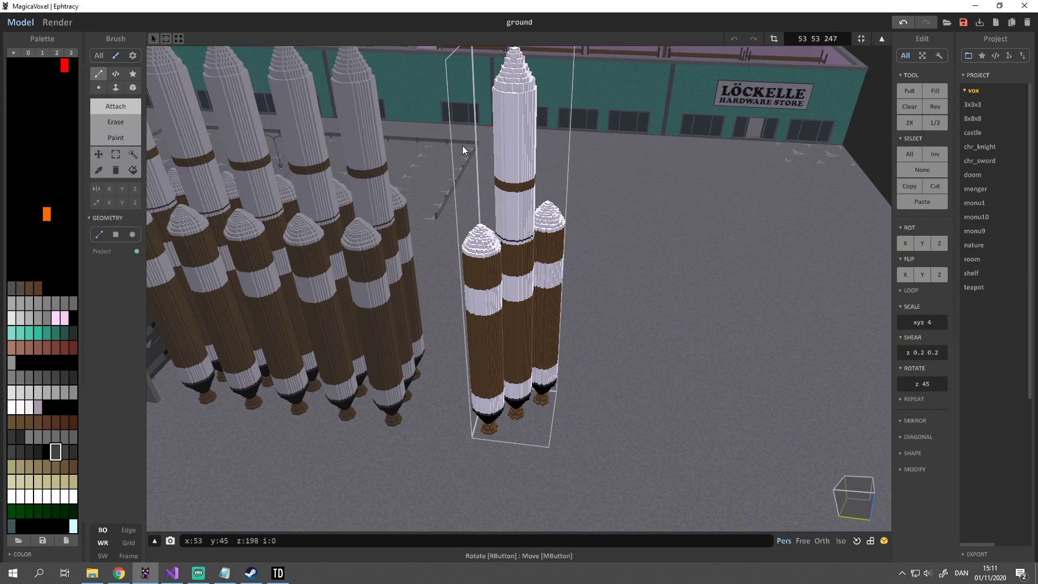
click(915, 420)
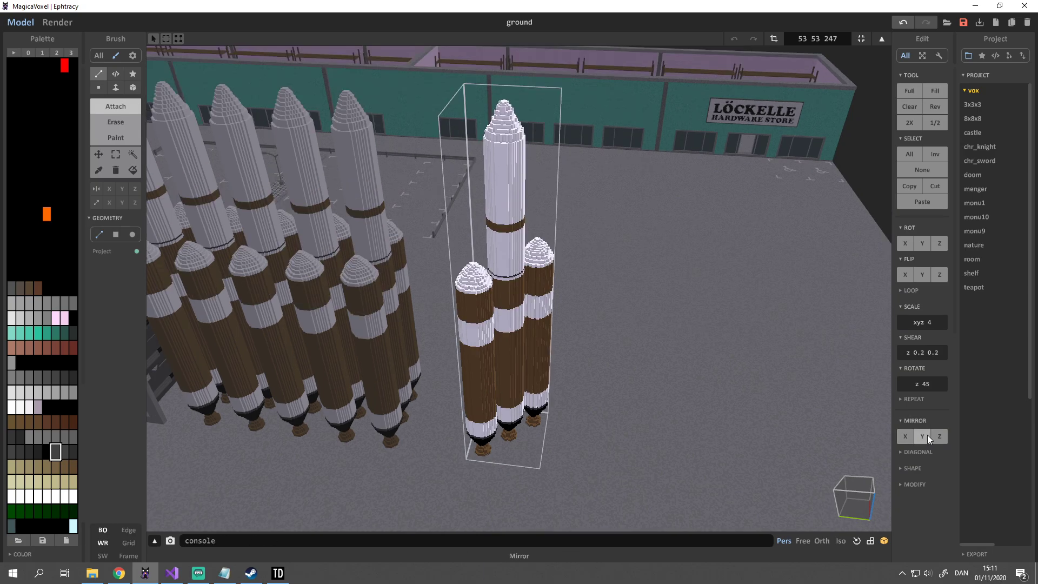
click(929, 437)
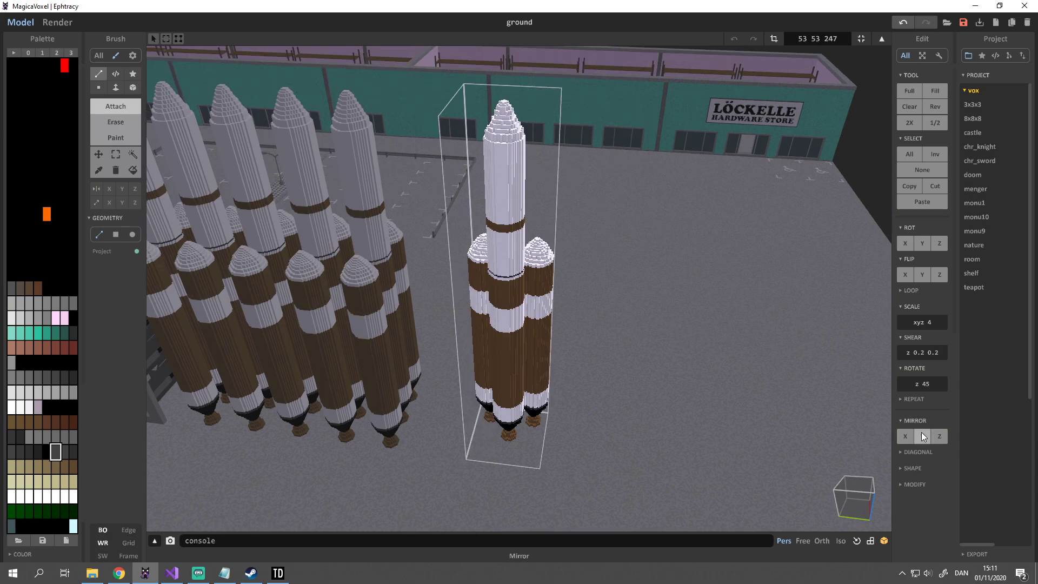
right_drag(640, 336, 579, 315)
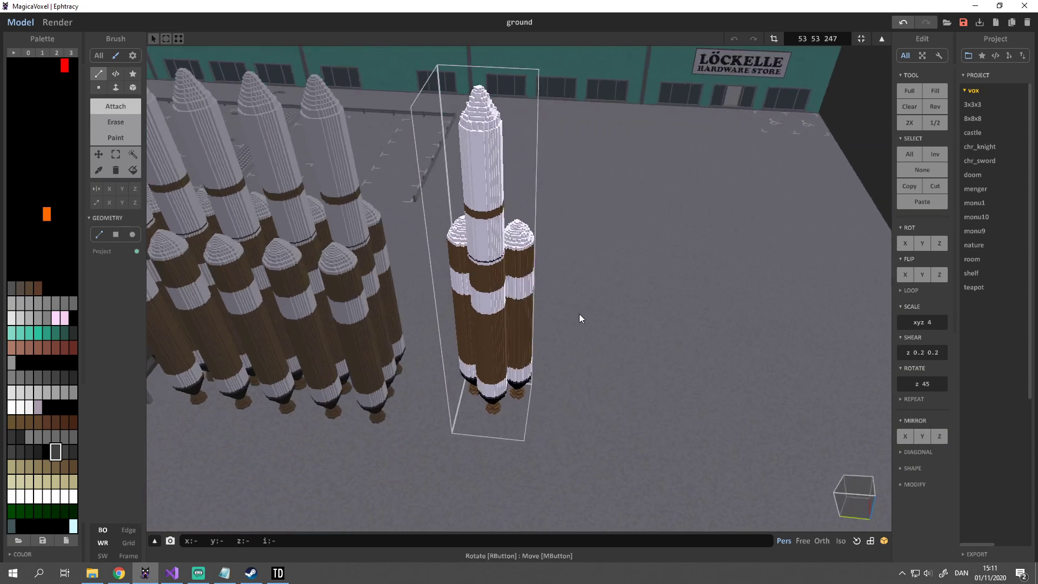
key(ctrl+z)
Try mirroring the rocket model along the Z axis and along the X axis, undoing each attempt
click(944, 437)
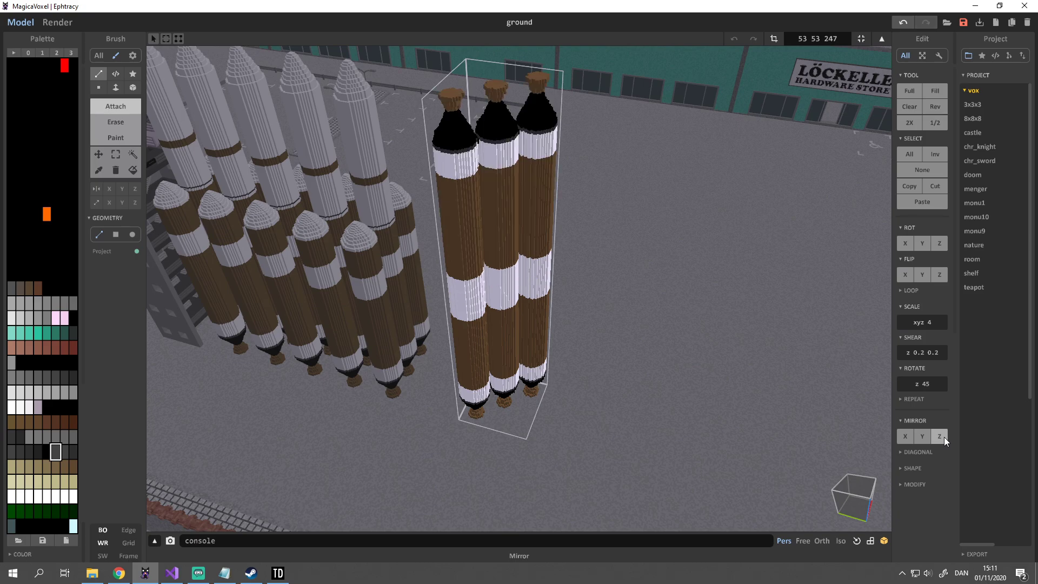
right_drag(825, 392, 634, 258)
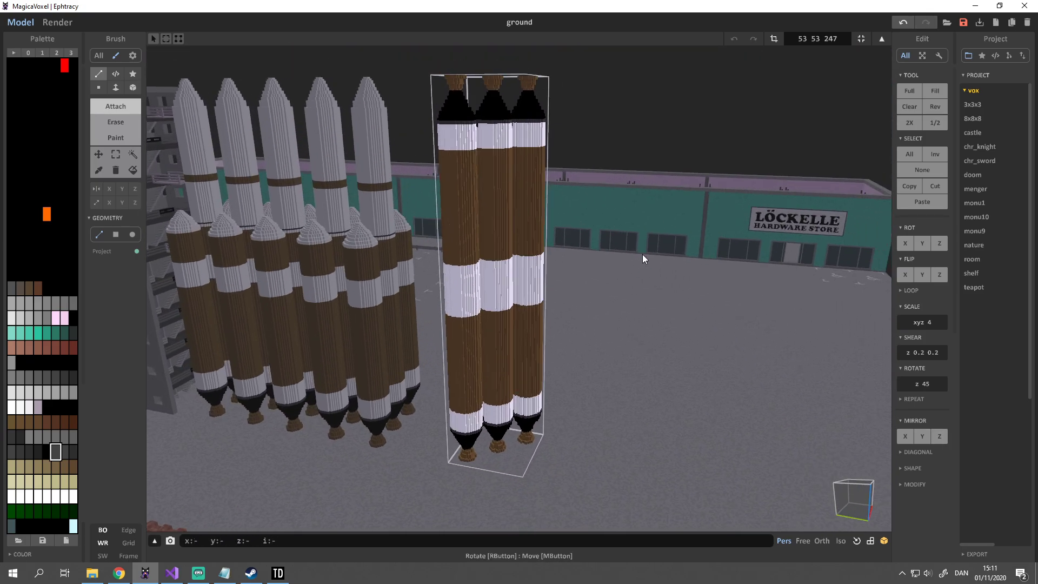
key(ctrl+z)
click(910, 436)
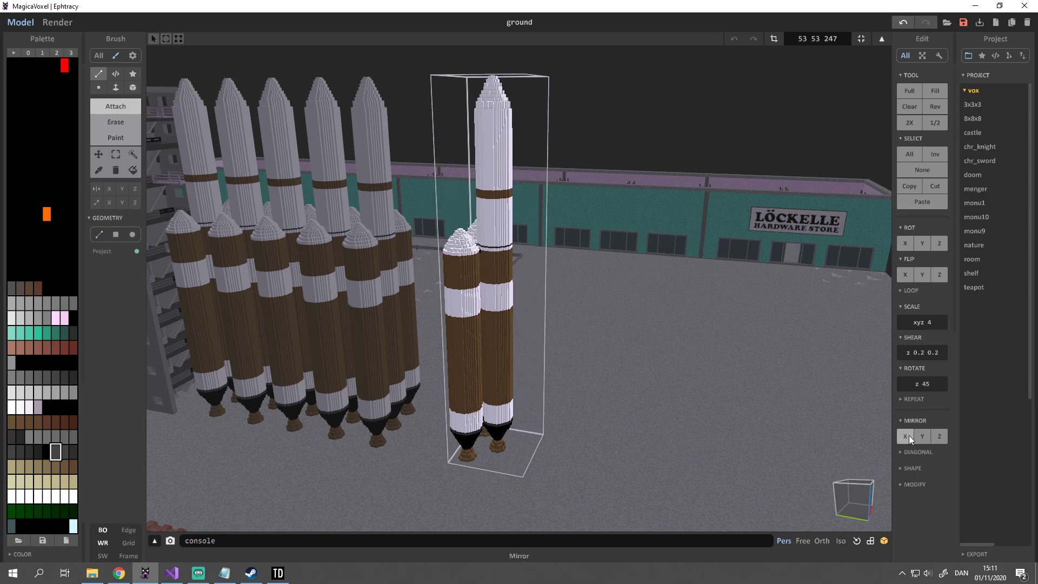
right_drag(683, 330, 500, 209)
key(ctrl+z)
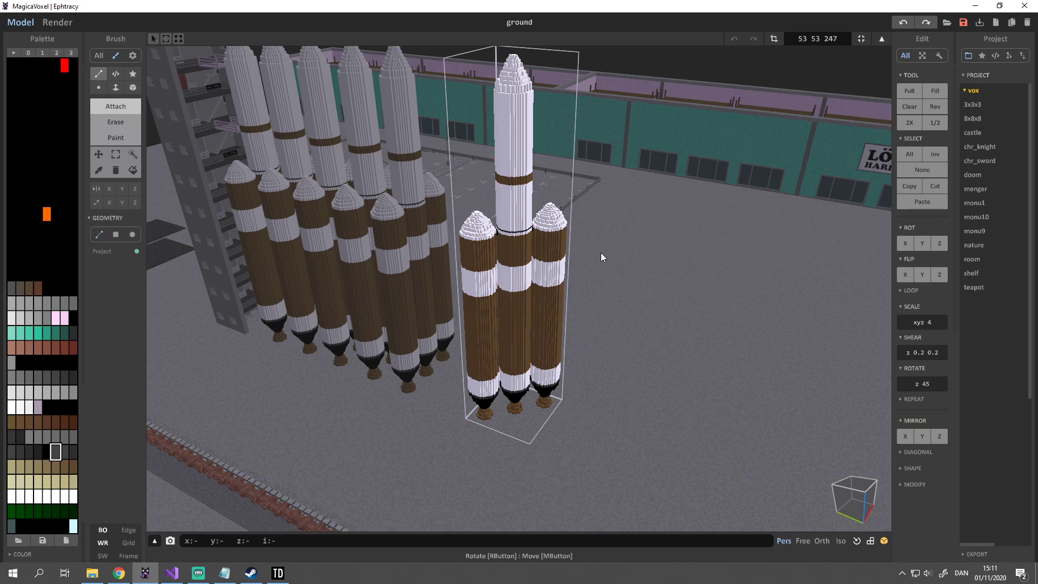
Try the ellipsoid, cylinder, pyramid and cone shape generators within the rocket model's bounds
click(913, 468)
click(901, 452)
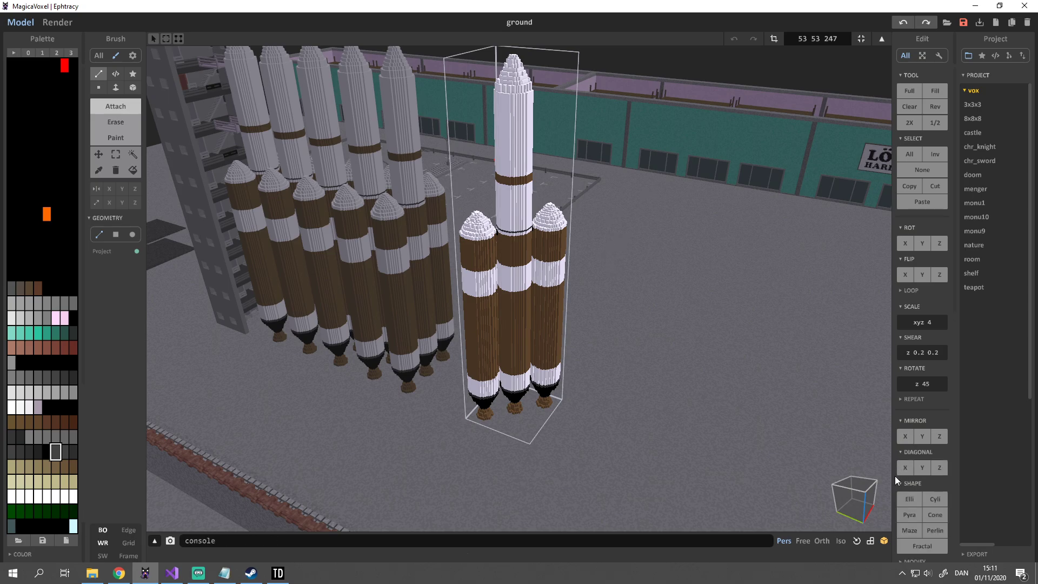
click(908, 498)
key(ctrl+z)
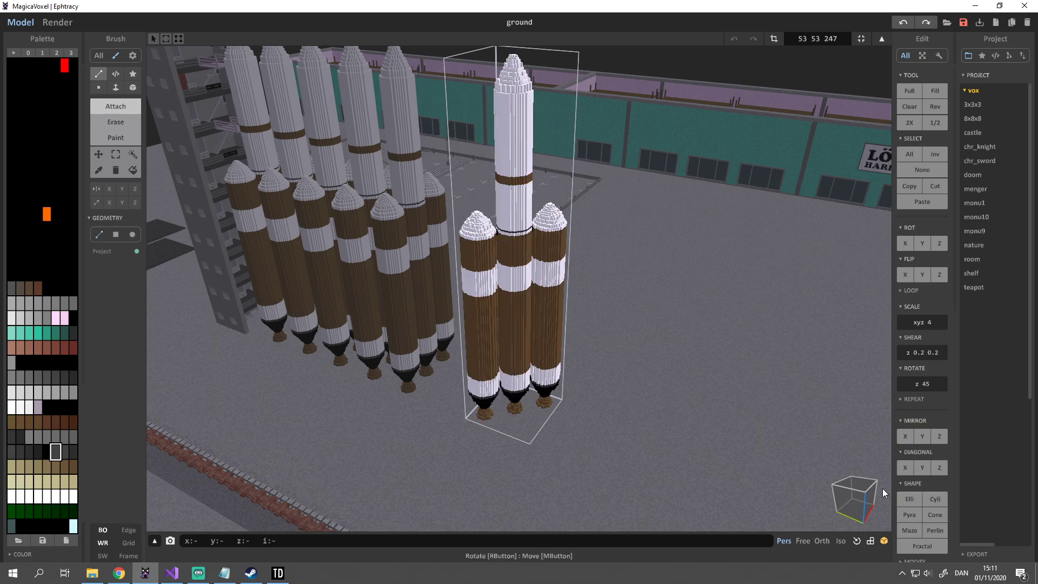
key(ctrl+y)
click(937, 499)
click(907, 515)
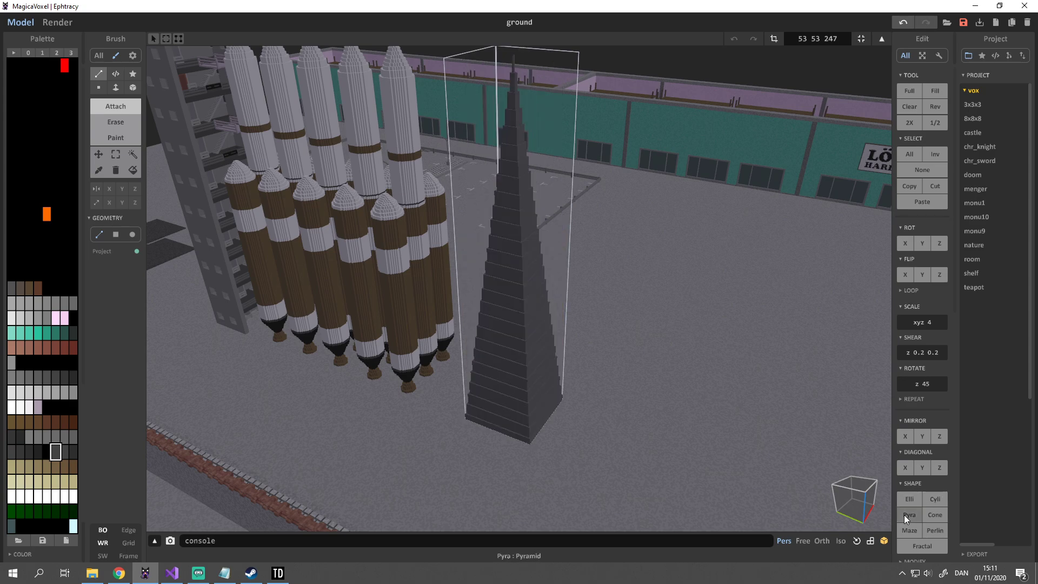
click(935, 514)
right_drag(697, 378, 750, 416)
Try the Maze and Perlin shape generators in the rocket model's bounds and undo them to restore the rocket
click(910, 531)
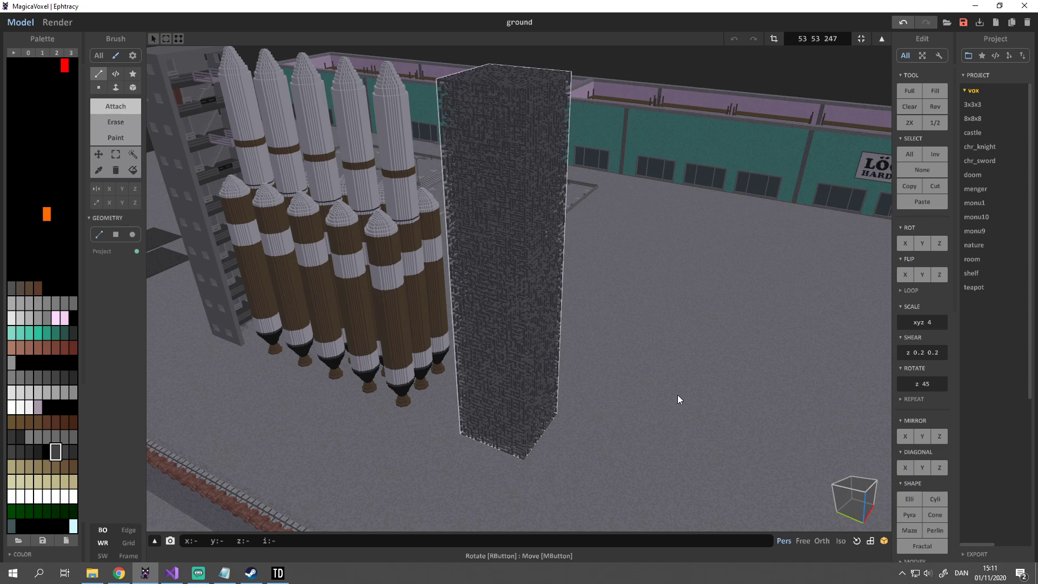
middle_drag(677, 395, 644, 383)
key(ctrl+z)
click(929, 527)
key(ctrl+z)
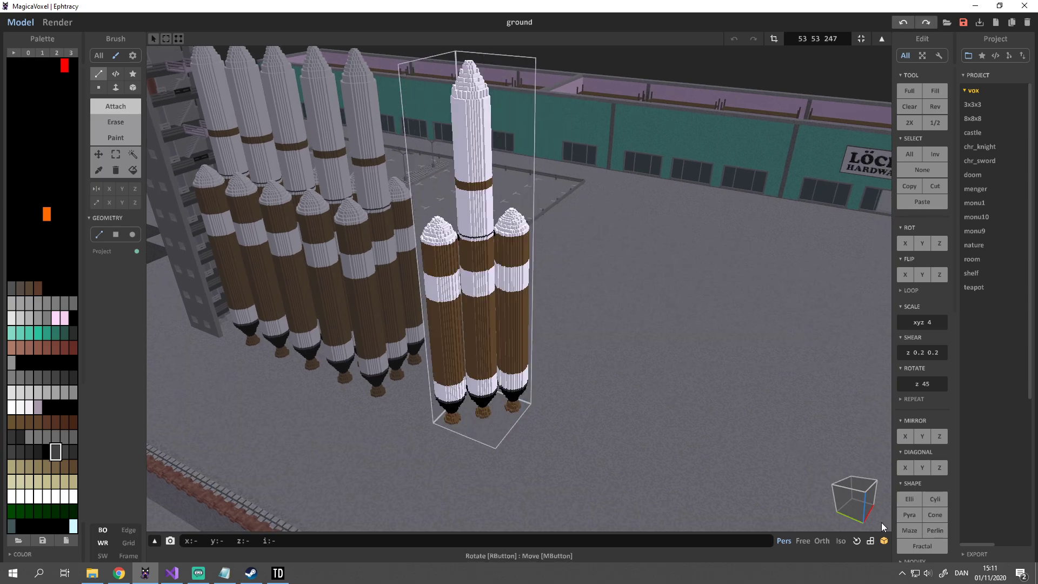
Try the Fractal shape generator and undo it, and collapse the Shape, Diagonal and Mirror options
click(909, 543)
scroll(728, 414, down, 3)
key(ctrl+z)
scroll(733, 414, up, 2)
right_drag(739, 414, 703, 362)
click(911, 483)
click(909, 451)
click(902, 421)
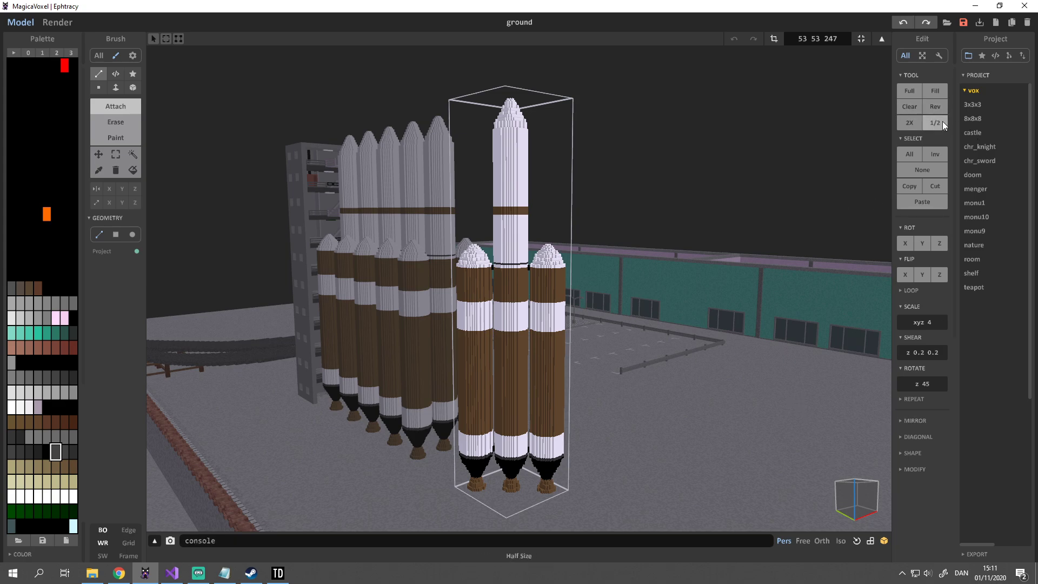
middle_drag(630, 267, 643, 229)
right_drag(643, 228, 676, 300)
scroll(576, 296, down, 3)
scroll(595, 302, up, 4)
click(65, 348)
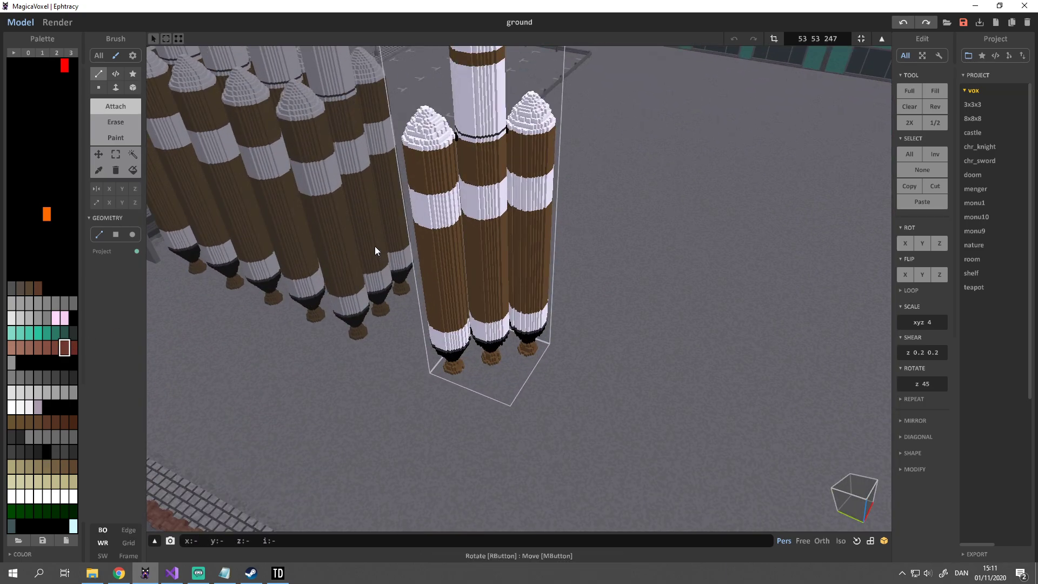
key(ctrl+z)
scroll(296, 273, up, 2)
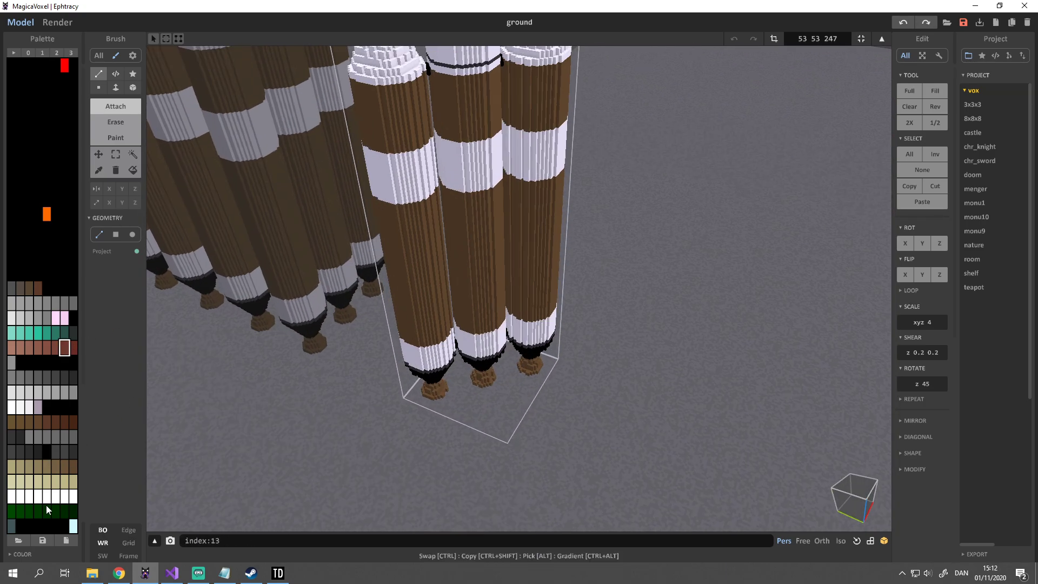
click(40, 508)
scroll(375, 321, down, 8)
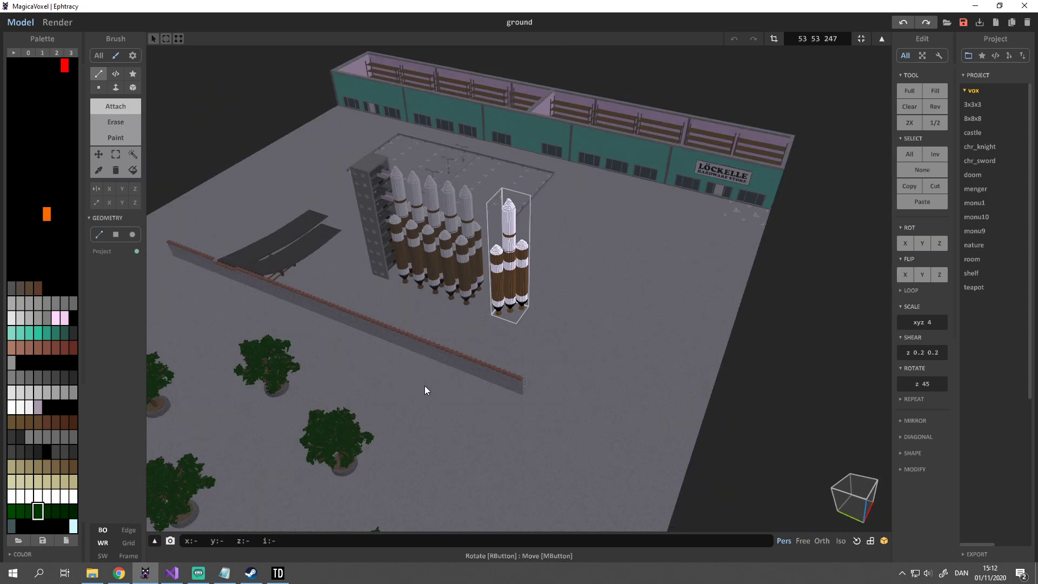
scroll(417, 332, up, 3)
scroll(417, 332, up, 4)
right_drag(432, 369, 322, 359)
click(21, 511)
drag(533, 291, 674, 343)
right_drag(675, 343, 343, 269)
Recolour all brown parts of the rocket with the palette's orange using Region Replace
click(47, 215)
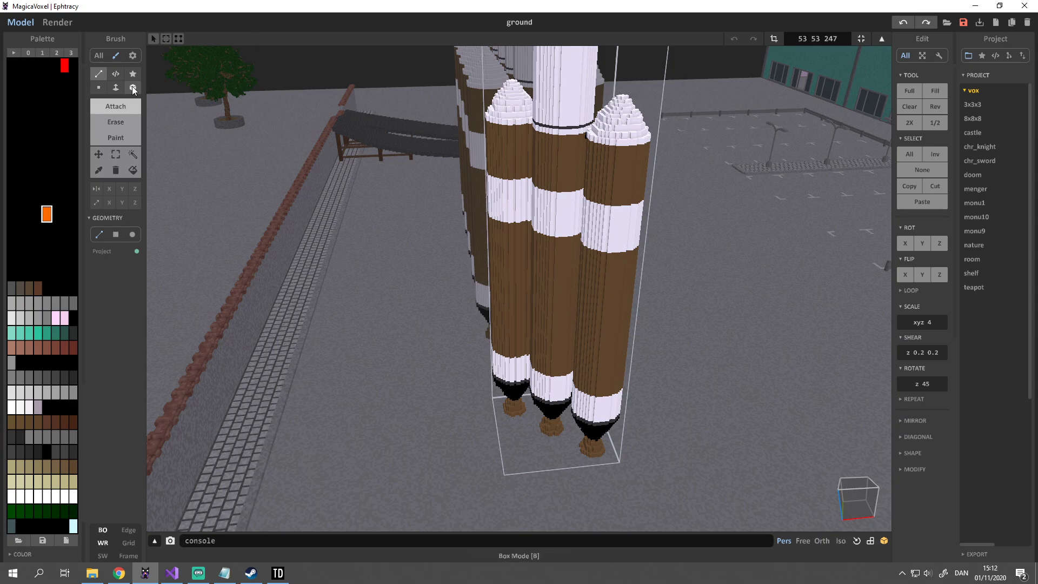
click(132, 170)
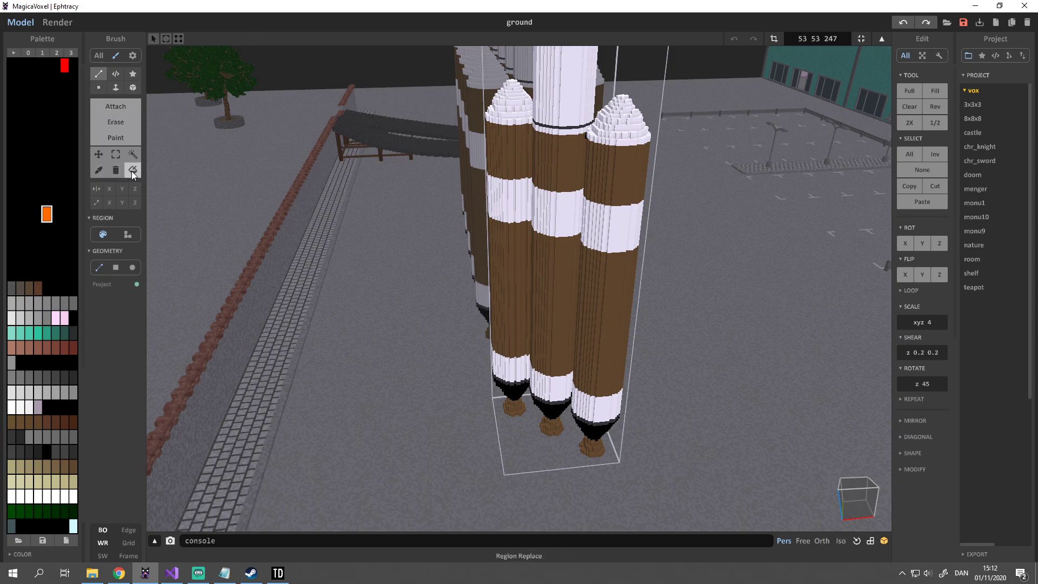
click(560, 284)
mouse_move(559, 284)
right_down()
mouse_move(535, 230)
mouse_move(550, 262)
right_up()
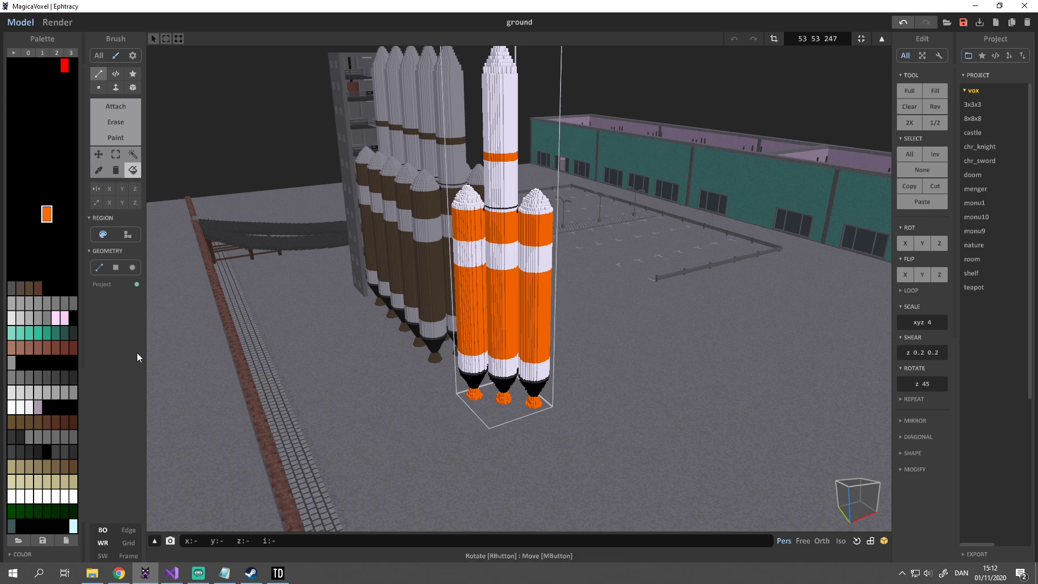
Replace the rocket's orange parts with the teal palette colour
click(64, 422)
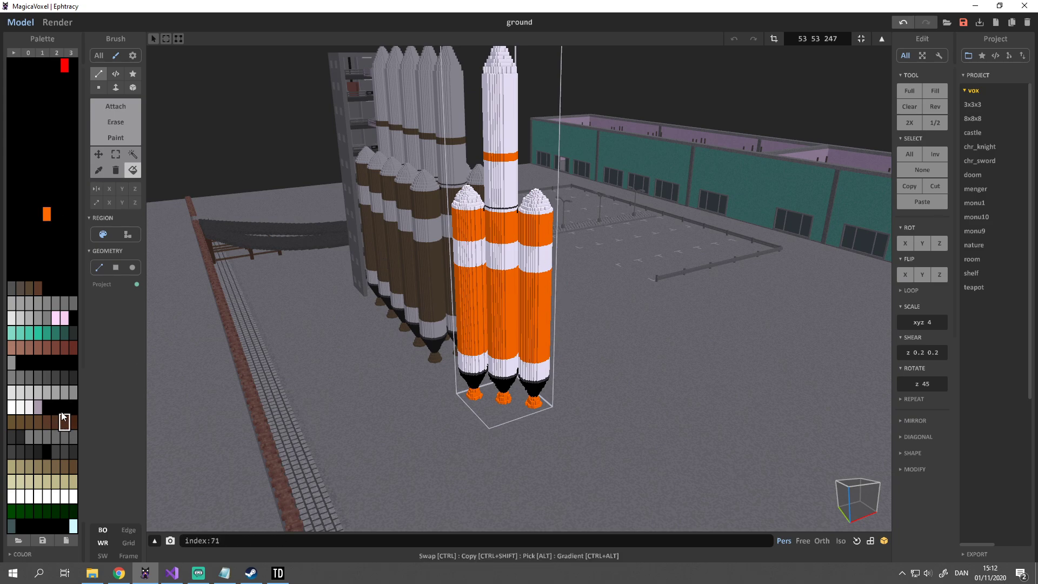
click(54, 422)
click(65, 244)
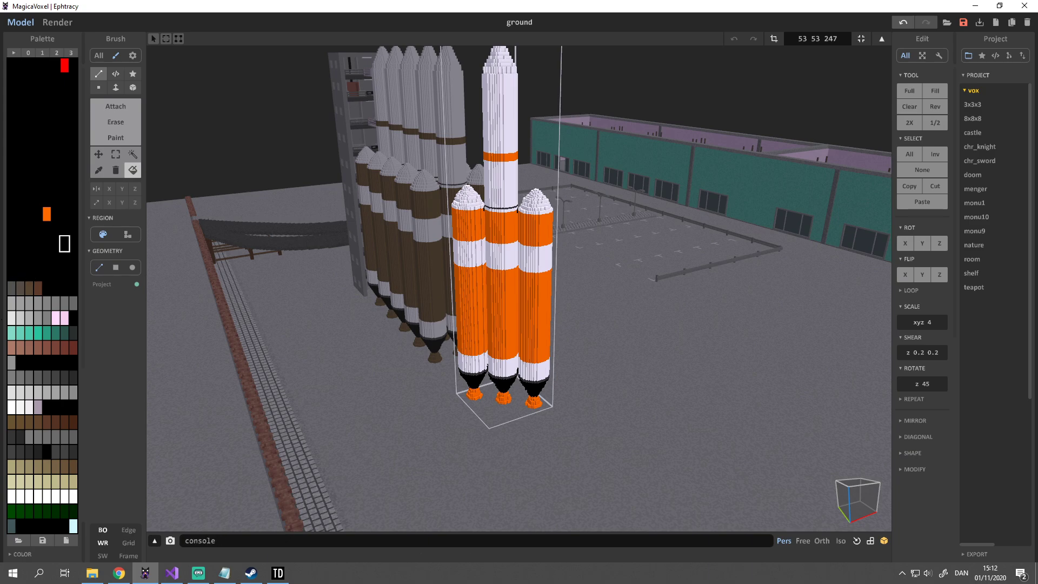
click(37, 331)
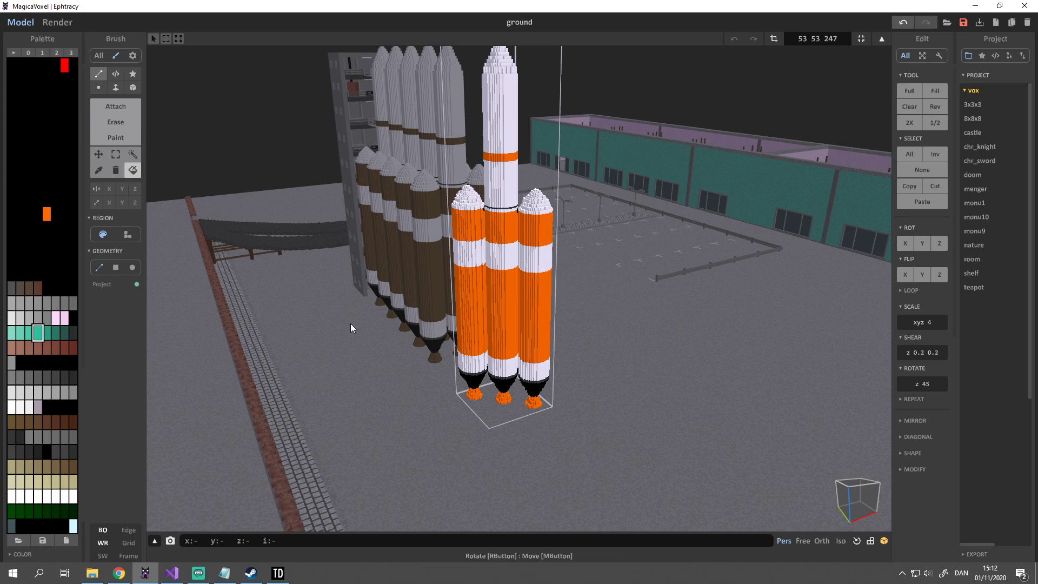
click(492, 289)
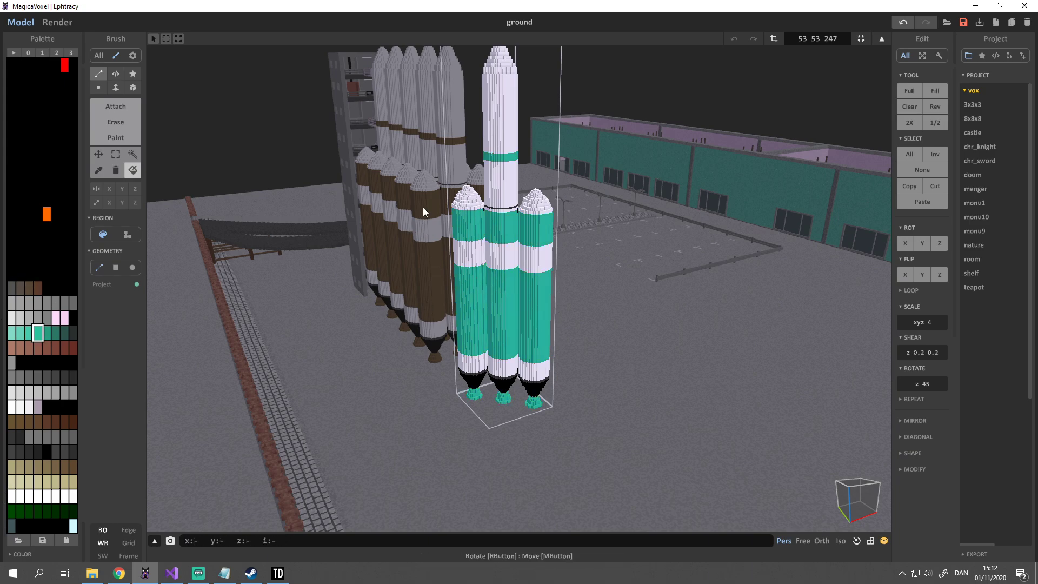
Replace the rocket's teal parts with the dark reddish-brown palette colour
right_drag(535, 313, 567, 304)
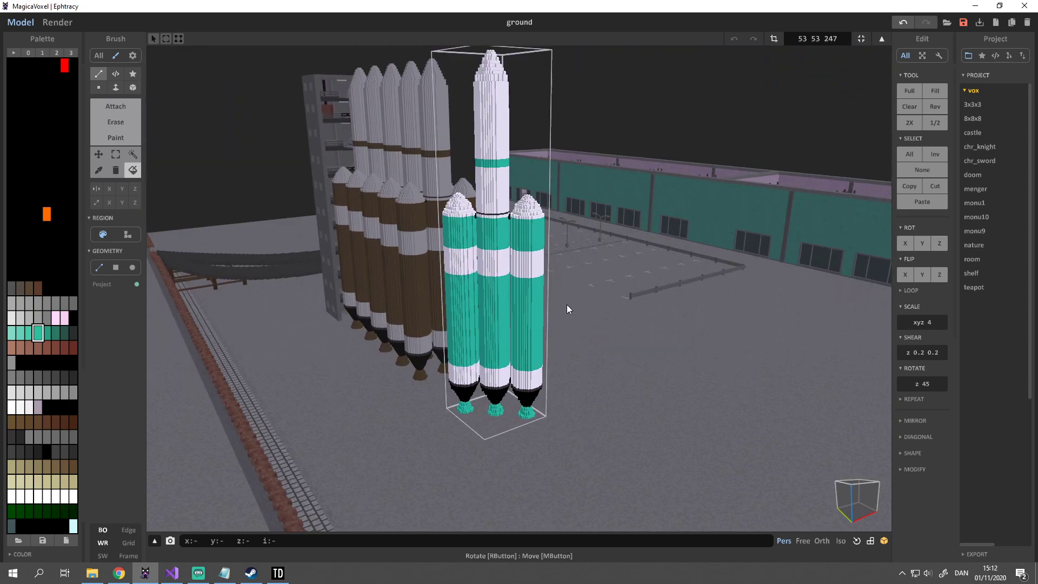
middle_drag(566, 304, 568, 350)
scroll(568, 351, up, 3)
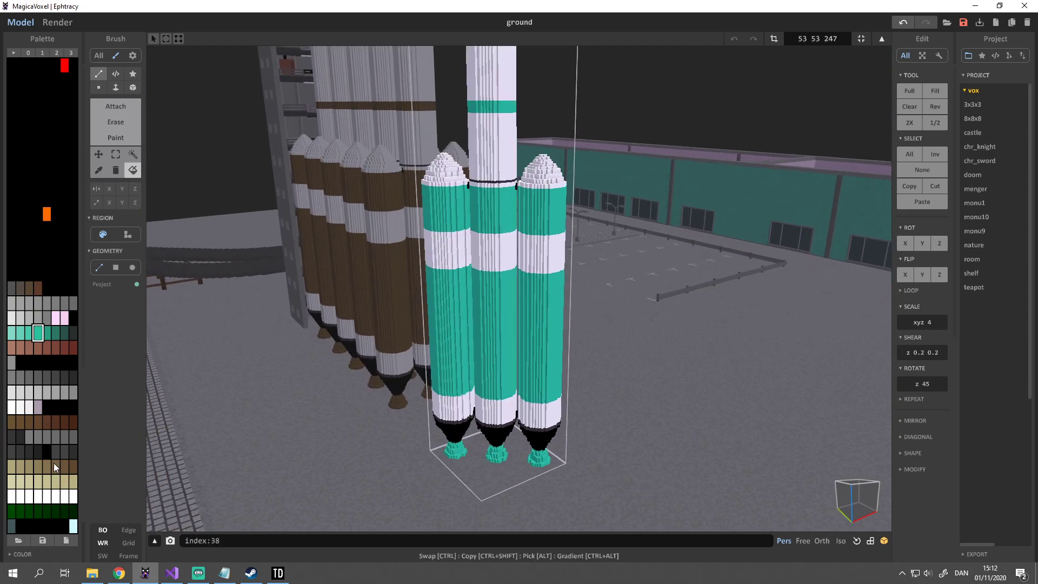
click(46, 436)
click(56, 416)
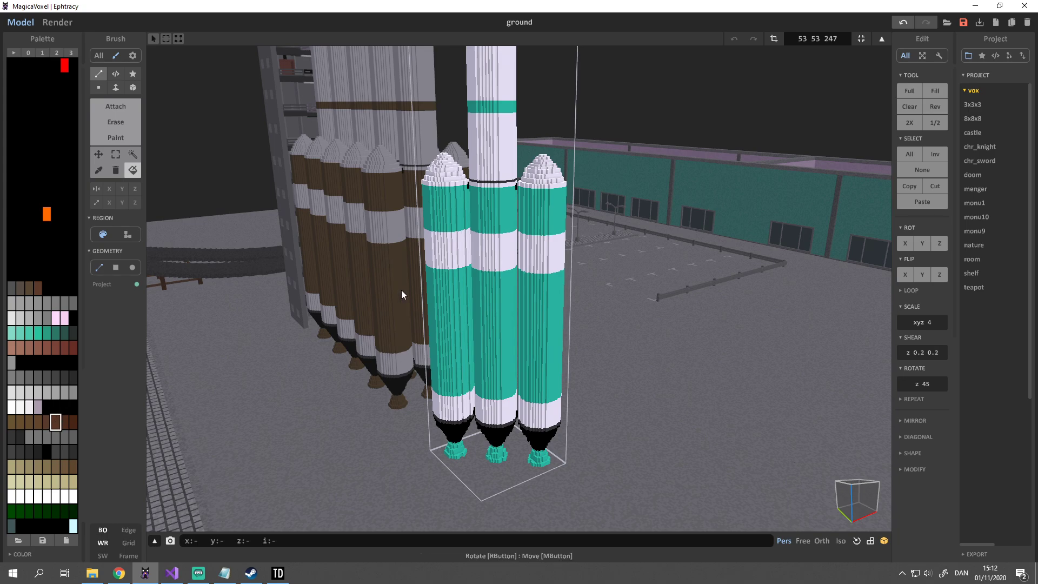
click(469, 304)
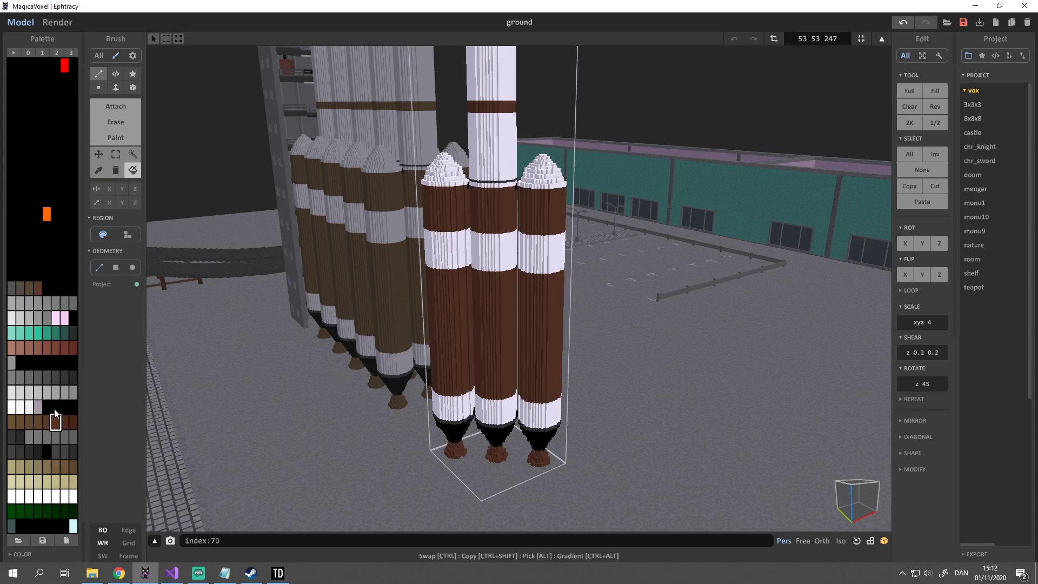
Replace the rocket's reddish-brown parts with grey, and the grey with dark green
click(38, 436)
click(478, 309)
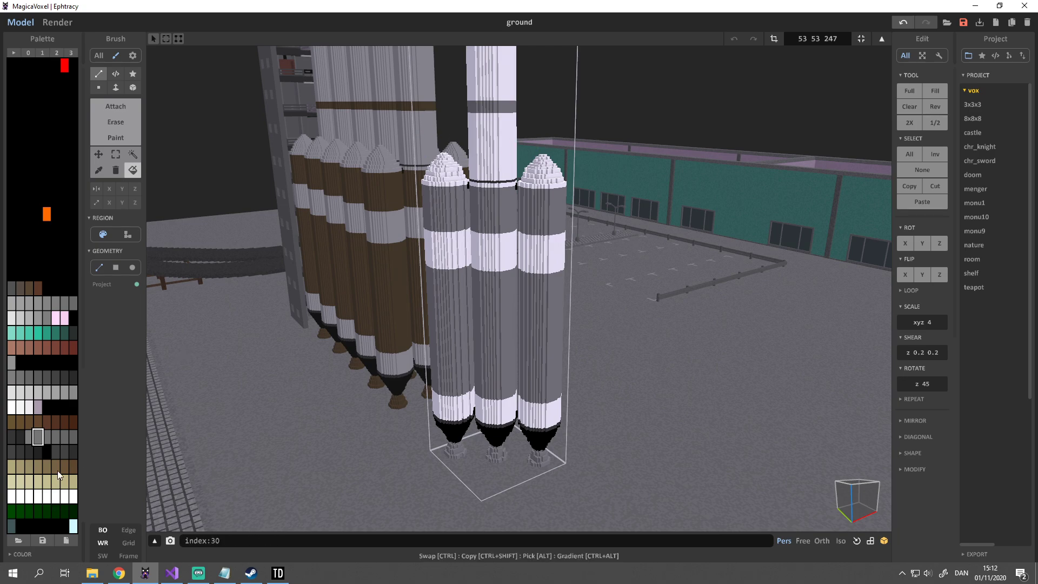
click(37, 523)
click(39, 511)
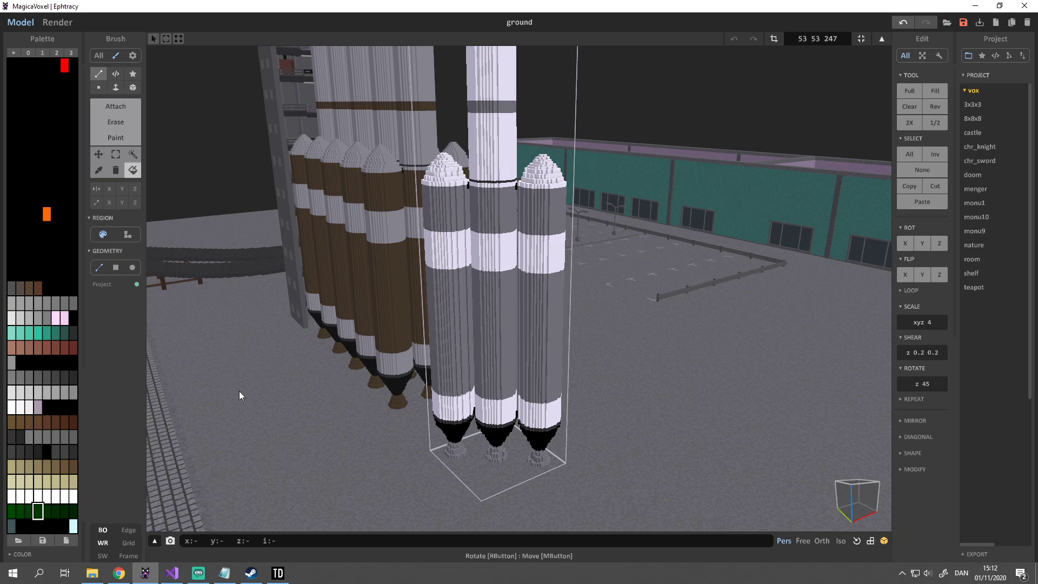
click(439, 358)
Try brown and light pink on the rocket's dark green parts, and select the dark reddish-brown palette colour
click(36, 288)
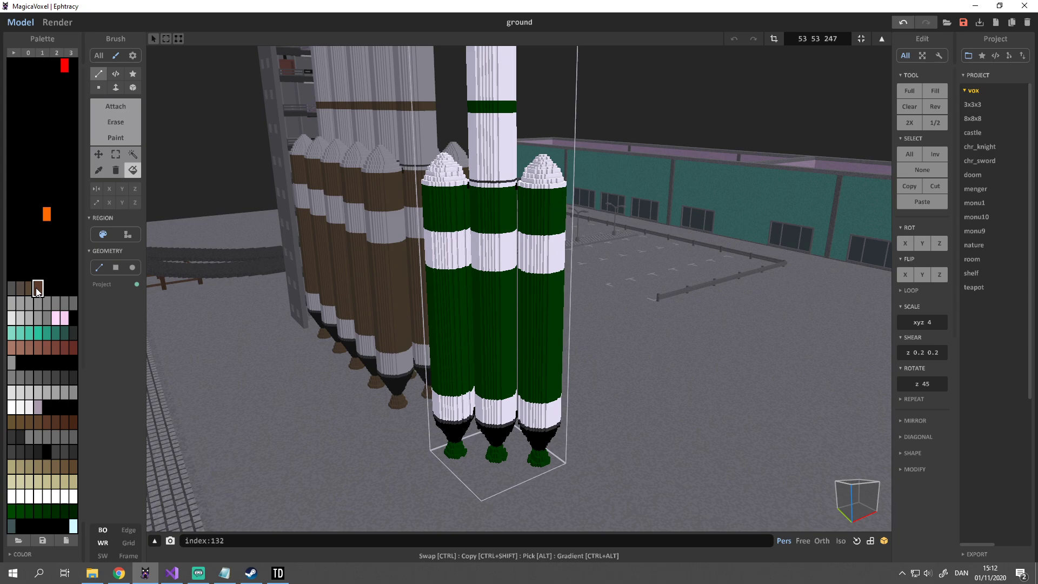
click(530, 325)
click(55, 318)
click(452, 321)
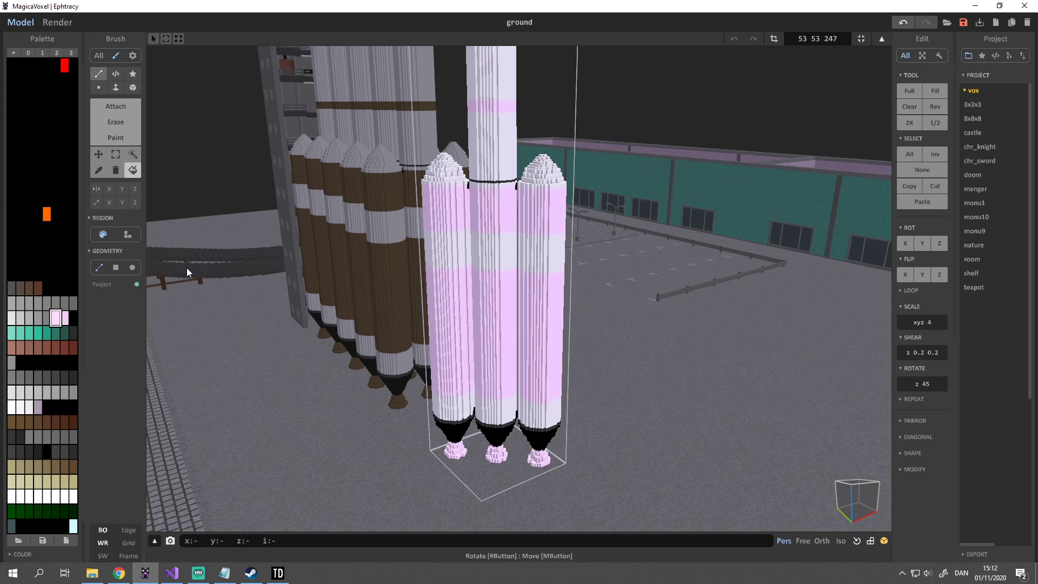
click(56, 422)
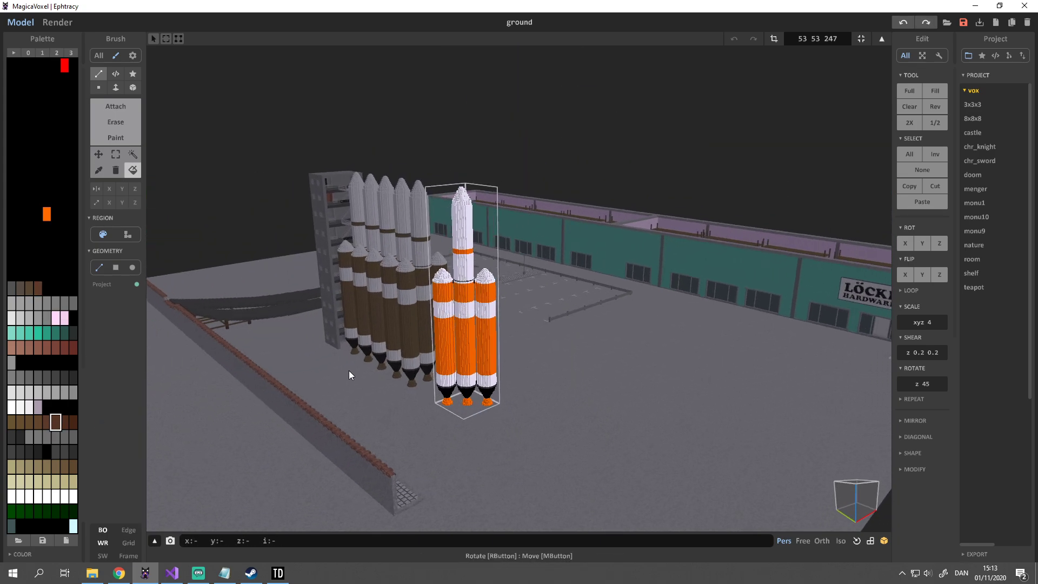
Switch to File Explorer and open the vehicle folder inside Teardown's create folder
right_drag(349, 371, 352, 285)
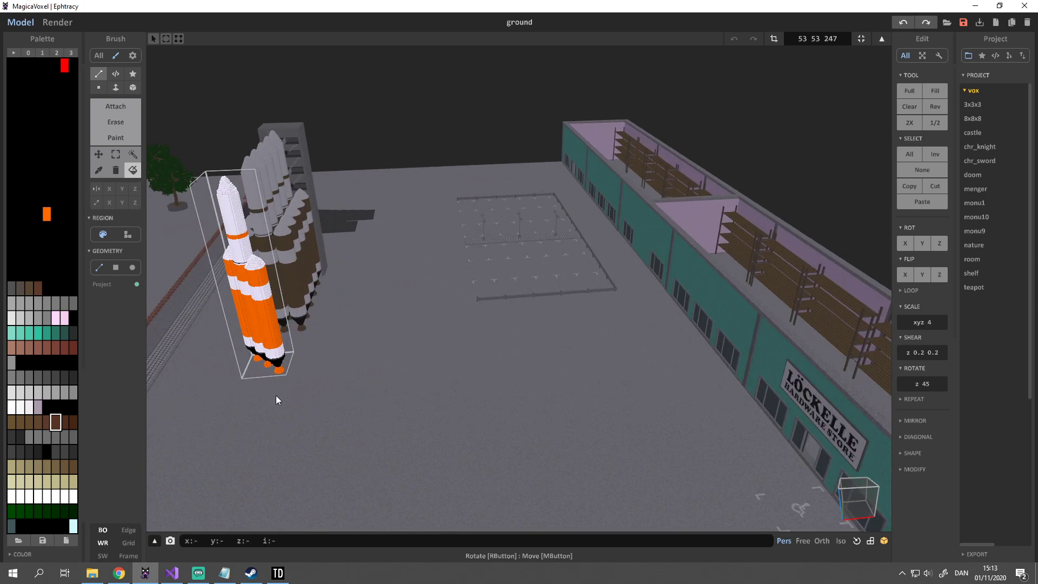
click(92, 573)
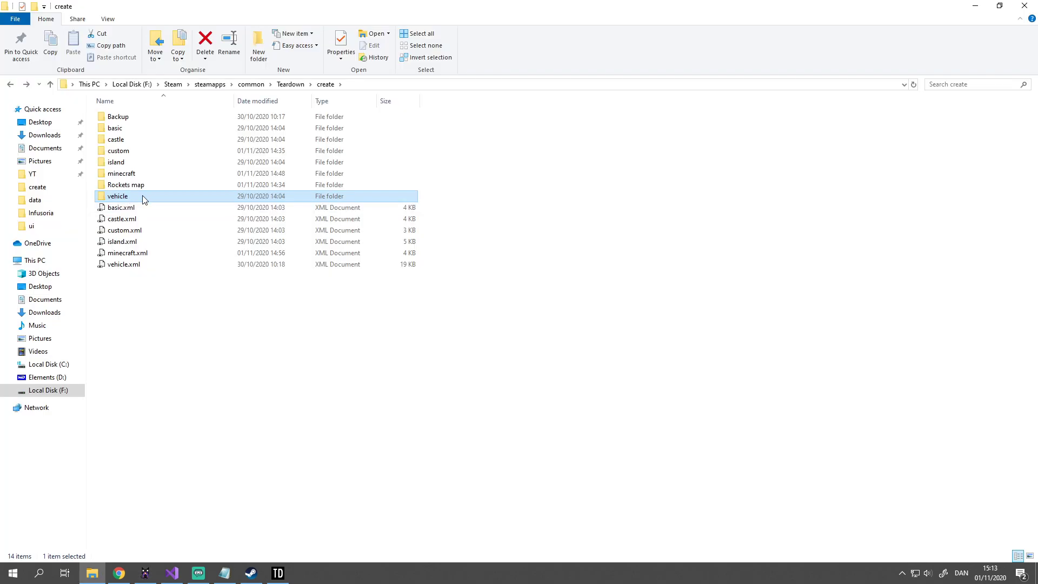
double_click(142, 198)
mouse_move(146, 211)
mouse_down()
mouse_move(120, 120)
mouse_move(132, 204)
mouse_up()
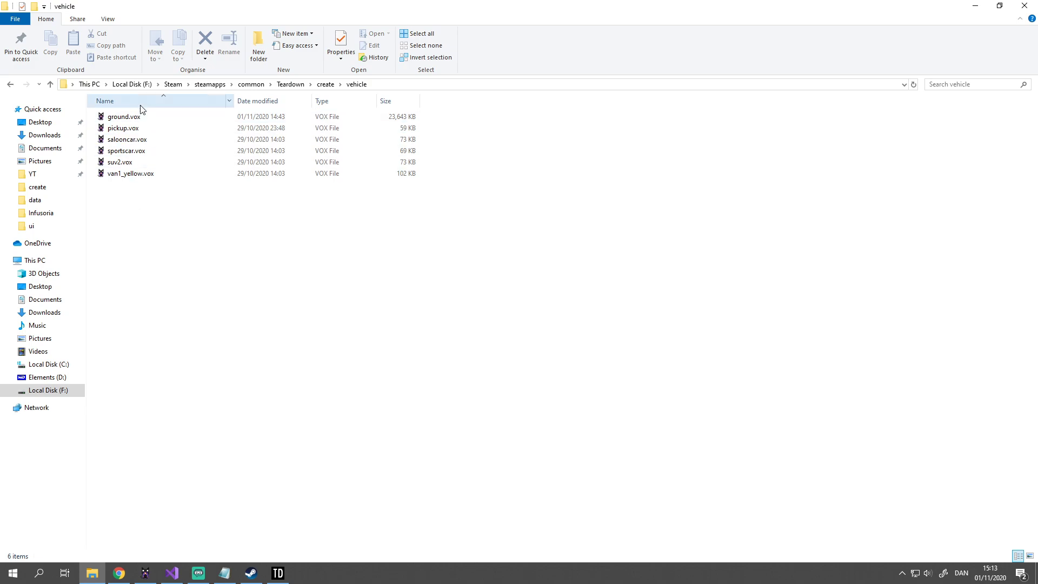
Import a car model from the vehicle folder into the ground level in MagicaVoxel
key(alt+Tab)
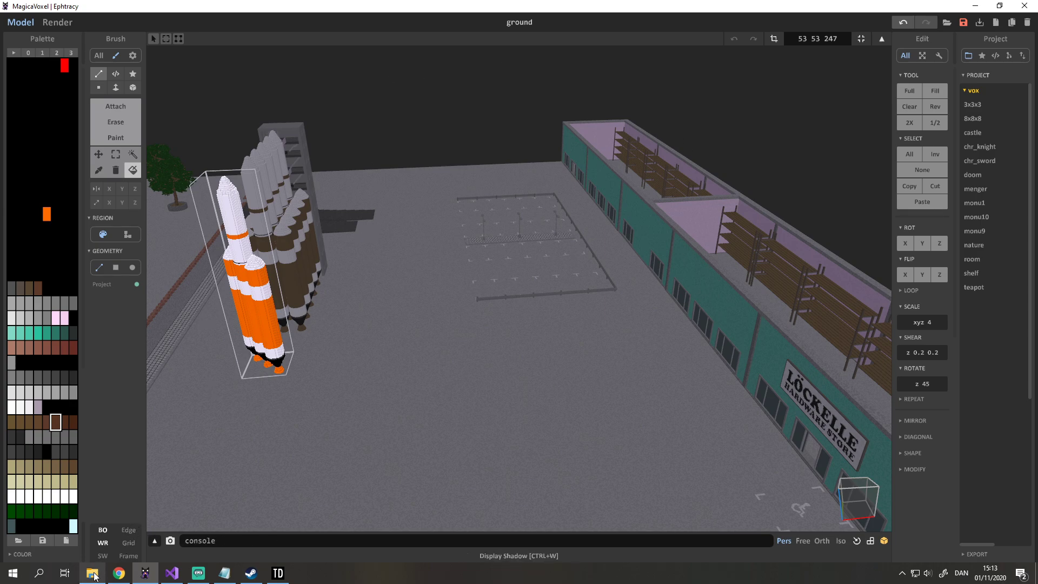
mouse_move(92, 572)
click(126, 552)
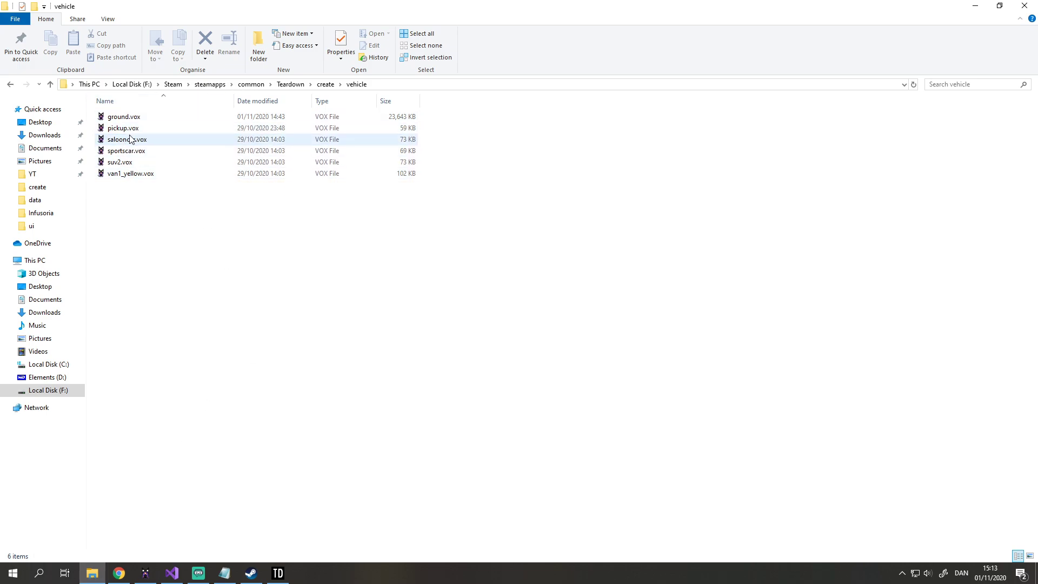
drag(120, 130, 467, 262)
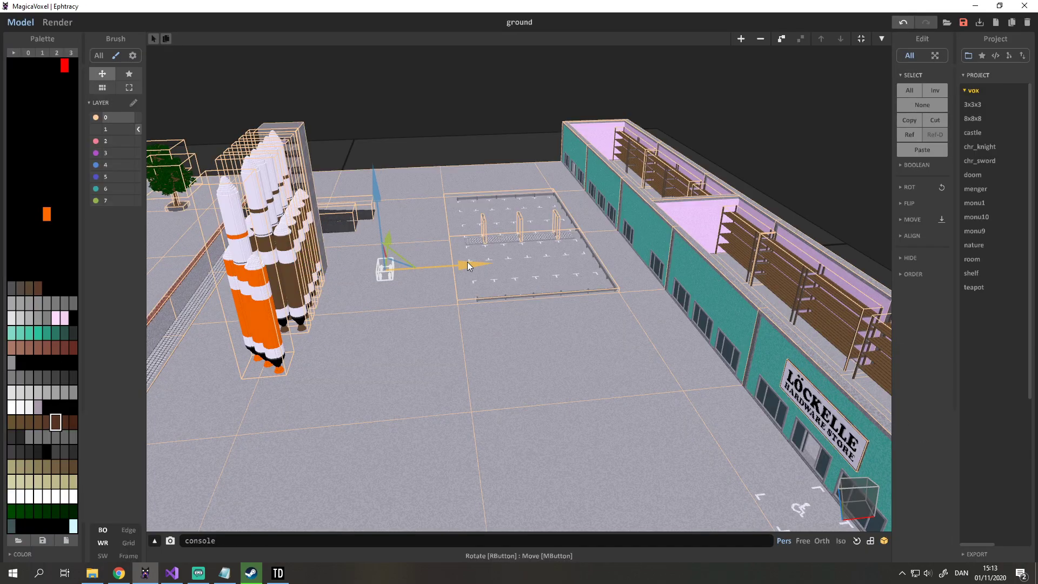
Move the imported car onto the open ground in front of the gap between the orange rocket and the brown rockets
middle_drag(398, 238, 472, 313)
right_drag(472, 313, 609, 348)
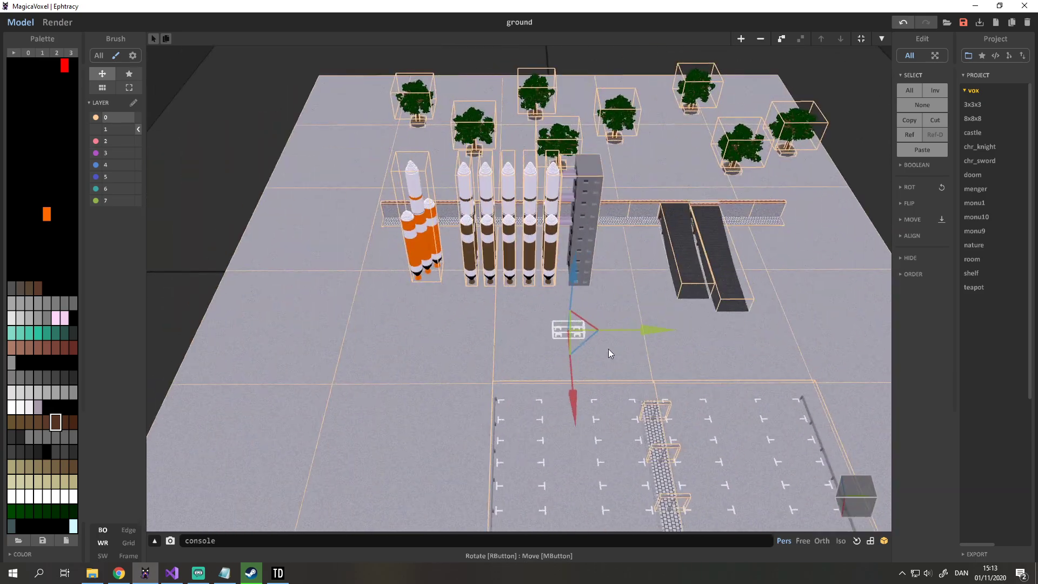
middle_drag(608, 348, 546, 322)
scroll(546, 322, up, 8)
drag(465, 380, 533, 278)
scroll(748, 274, down, 4)
scroll(517, 329, up, 4)
right_drag(492, 255, 501, 278)
drag(502, 278, 501, 272)
scroll(488, 407, up, 2)
right_drag(497, 332, 394, 310)
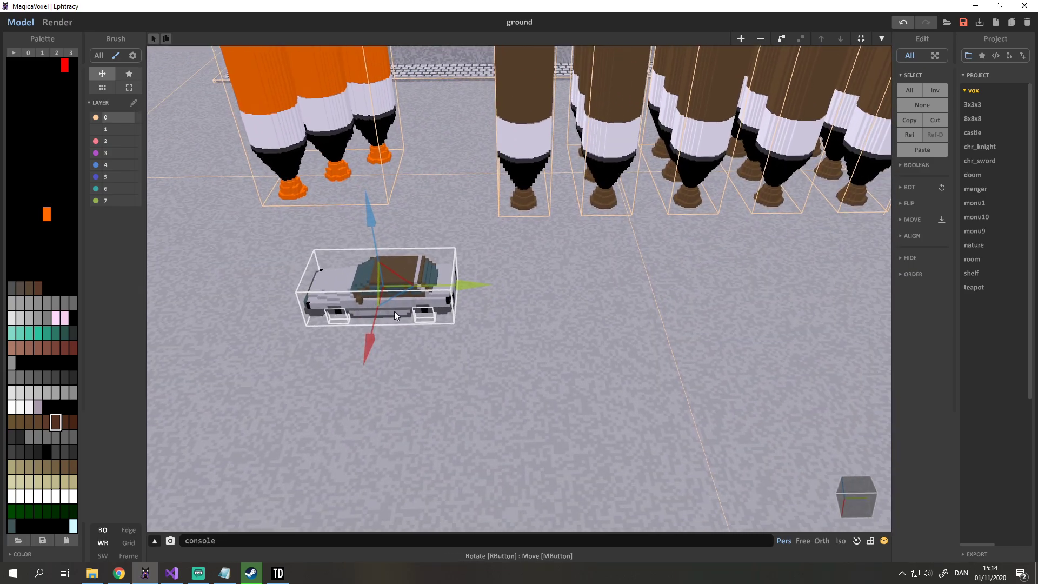
middle_drag(394, 311, 490, 345)
Import suv2.vox from the vehicle folder into the level, between the first car and the ramps
scroll(492, 355, down, 5)
scroll(486, 355, down, 4)
right_drag(487, 354, 531, 259)
key(alt+Tab)
drag(114, 162, 368, 319)
key(alt+Tab)
drag(499, 346, 529, 387)
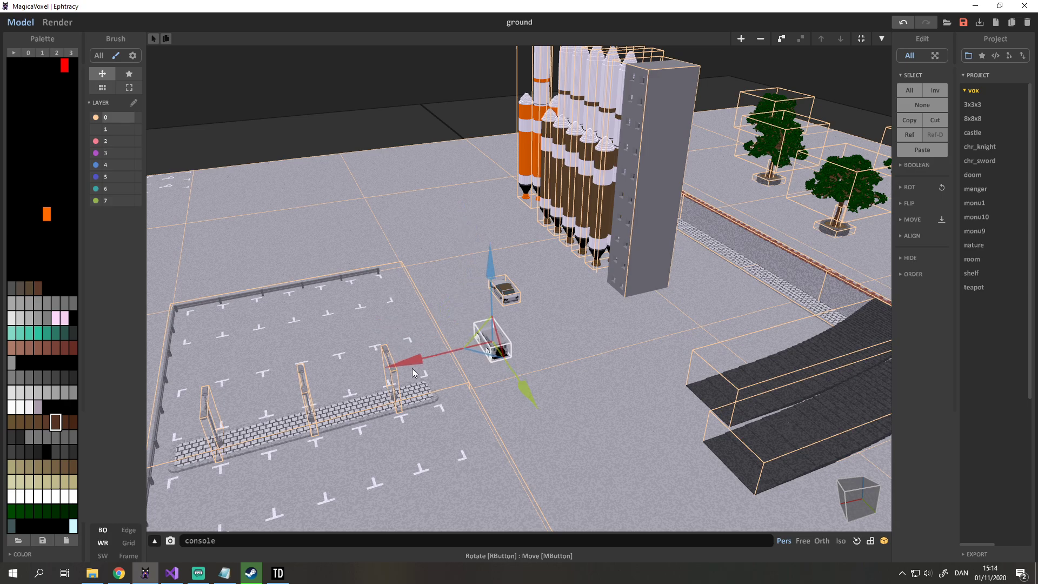
Move the SUV sideways along its red axis into the parking lot
drag(417, 372, 336, 339)
key(ctrl+z)
click(493, 339)
drag(437, 356, 262, 354)
Shift the SUV along its green axis into a parking space beside the paved divider strip
drag(369, 380, 427, 408)
key(ctrl+z)
click(350, 335)
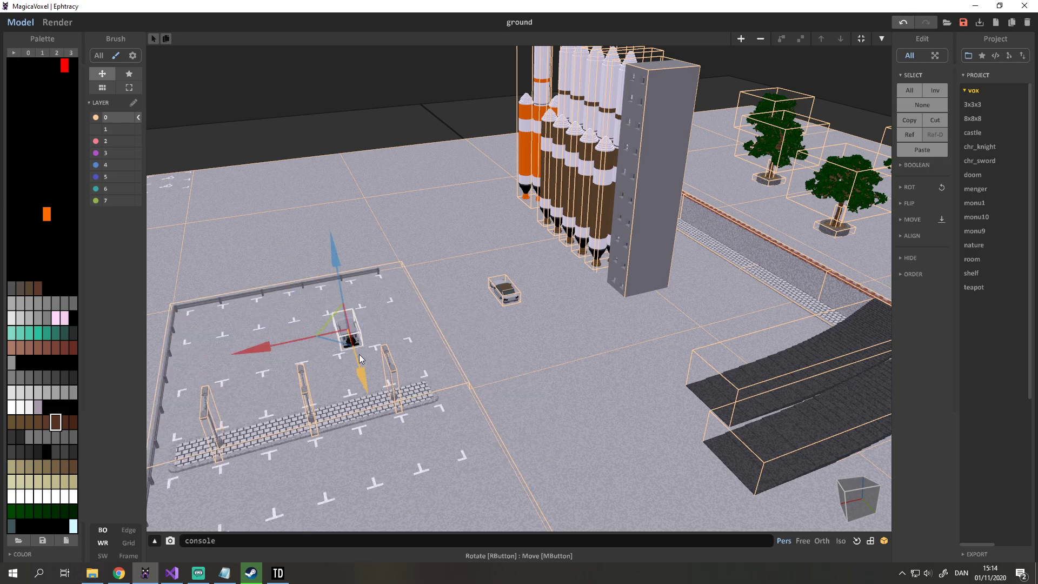
drag(369, 378, 427, 408)
key(ctrl+z)
click(350, 334)
drag(361, 373, 387, 424)
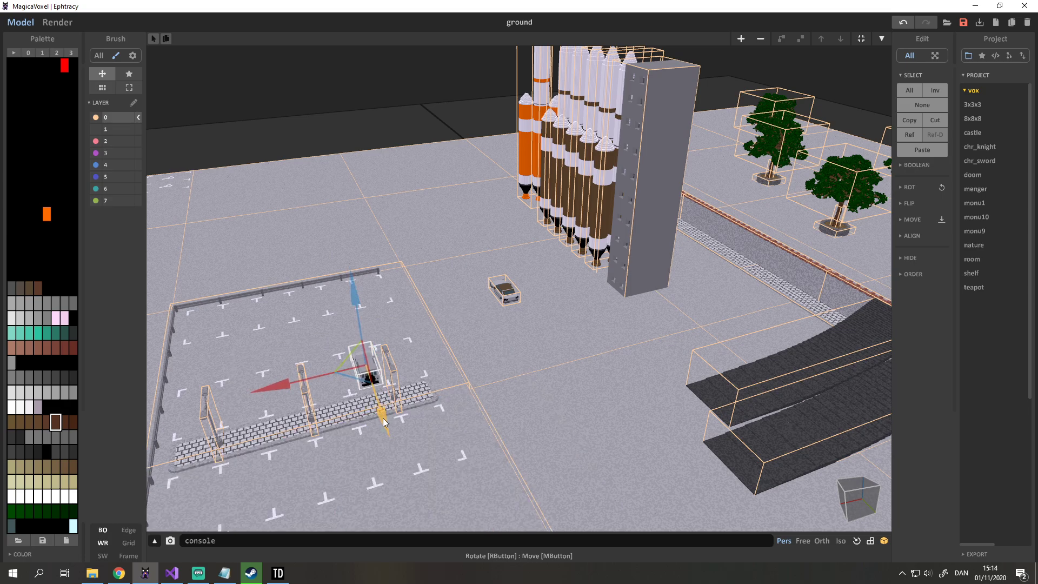
Move the first imported car into the parking space at the lot's far corner, near the end of the railing
click(500, 292)
drag(470, 300, 302, 336)
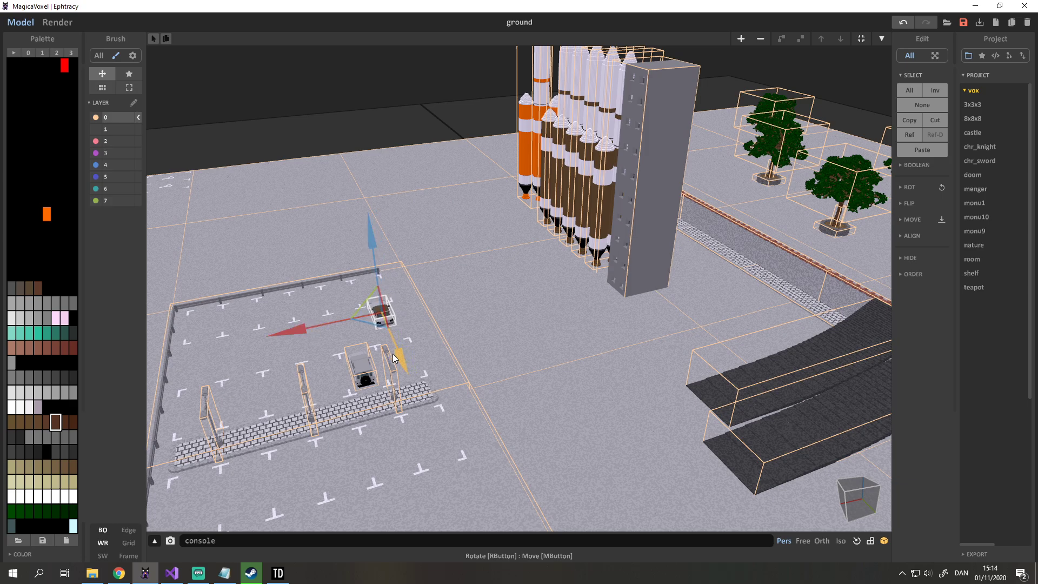
drag(394, 358, 390, 330)
Delete the five brown-and-white rockets and the grey tower beside them
click(576, 106)
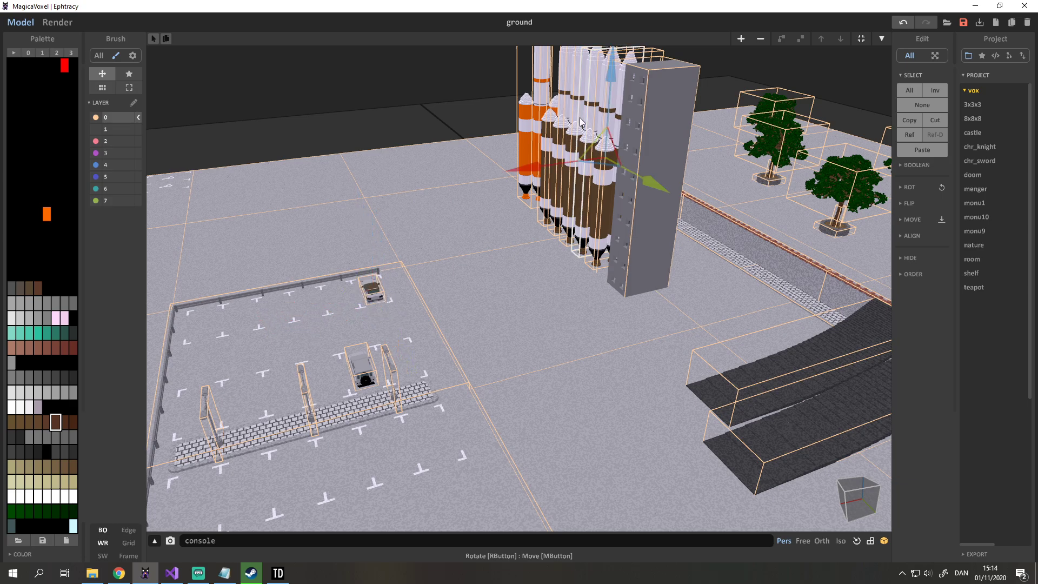
key(Delete)
click(574, 120)
key(Delete)
click(573, 127)
key(Delete)
click(572, 128)
key(Delete)
click(601, 168)
key(Delete)
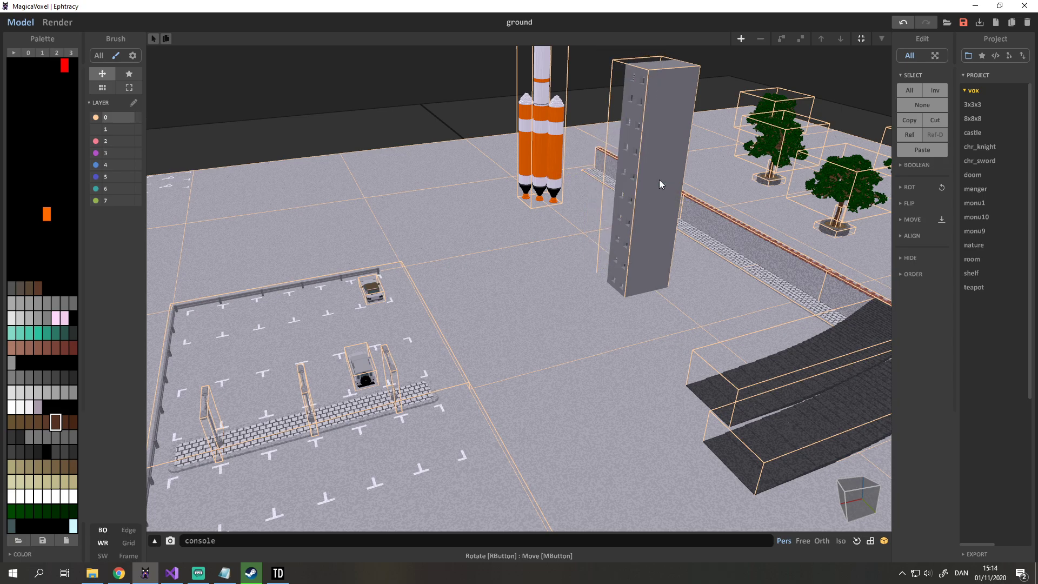
click(660, 184)
key(Delete)
Examine the layout of the whole edited level from a distance
scroll(569, 257, down, 3)
middle_drag(501, 303, 508, 251)
scroll(528, 196, down, 3)
right_drag(424, 240, 573, 253)
scroll(543, 288, up, 4)
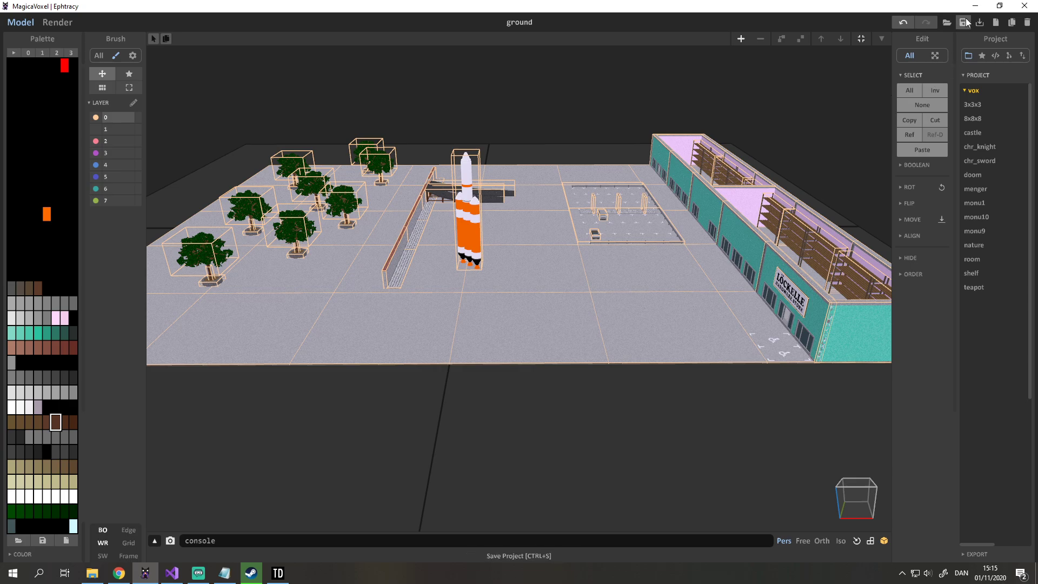
mouse_move(485, 368)
right_down()
mouse_move(555, 378)
mouse_move(668, 329)
mouse_move(500, 377)
right_up()
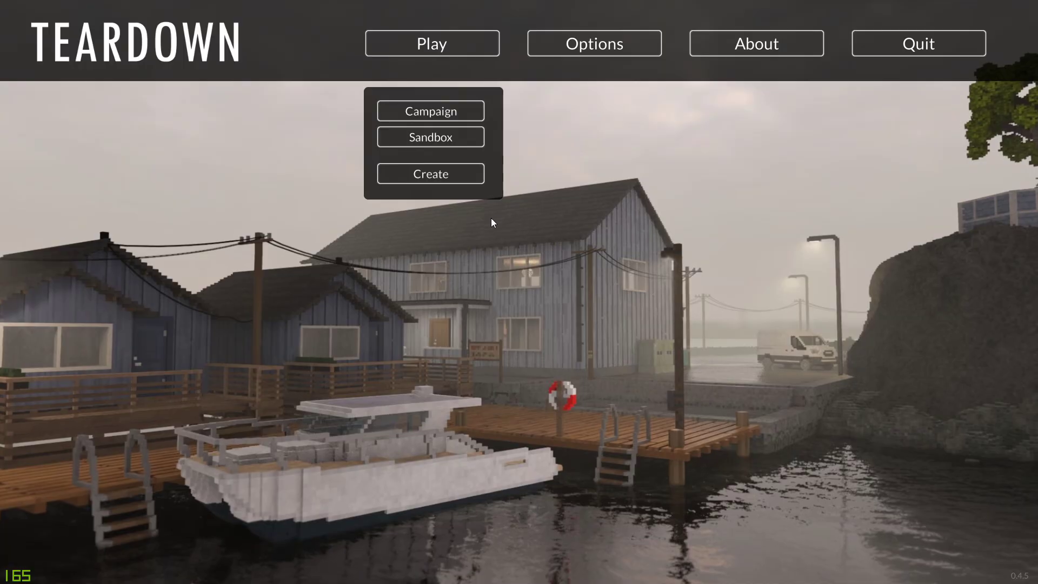
Switch to Teardown, load the Vehicle level from the Create levels and walk up to the camouflage-coloured pickup
click(433, 174)
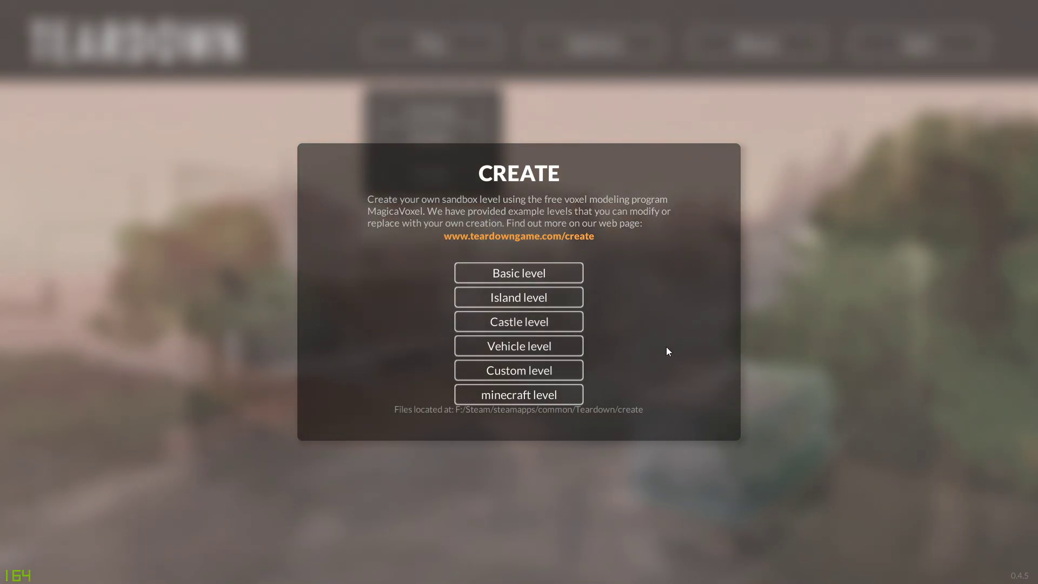
click(518, 348)
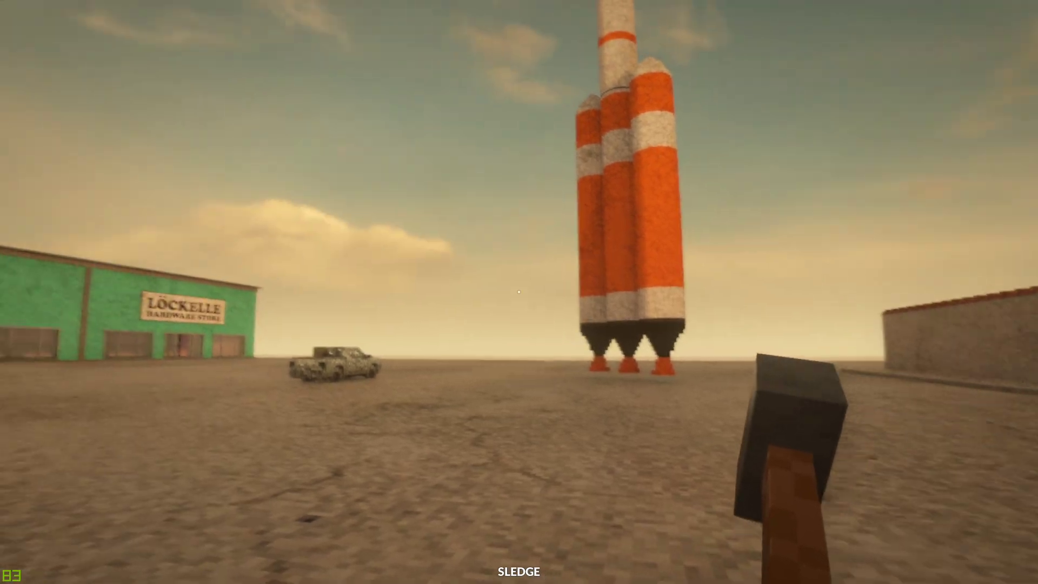
key(w)
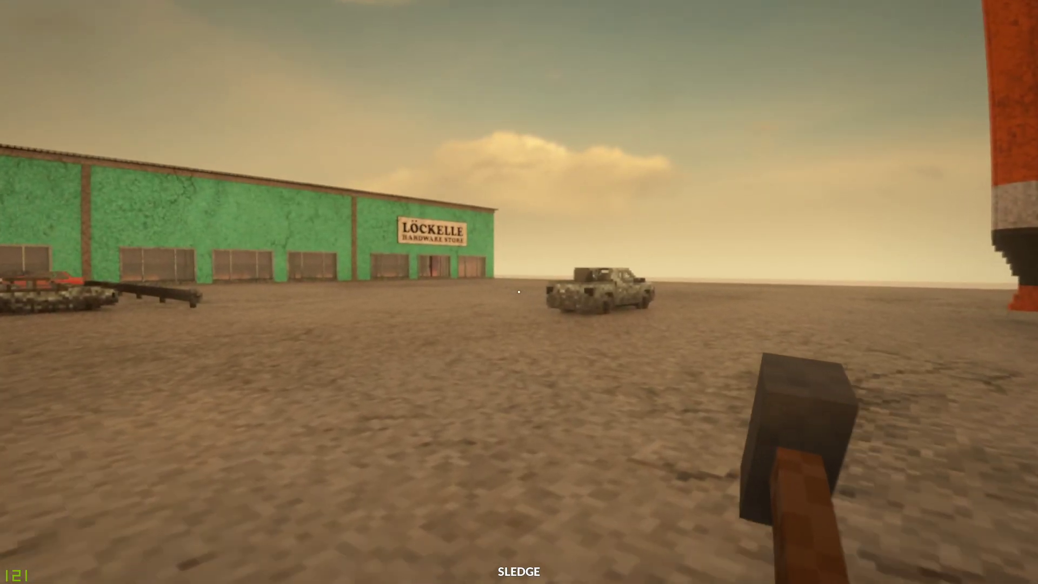
key(w)
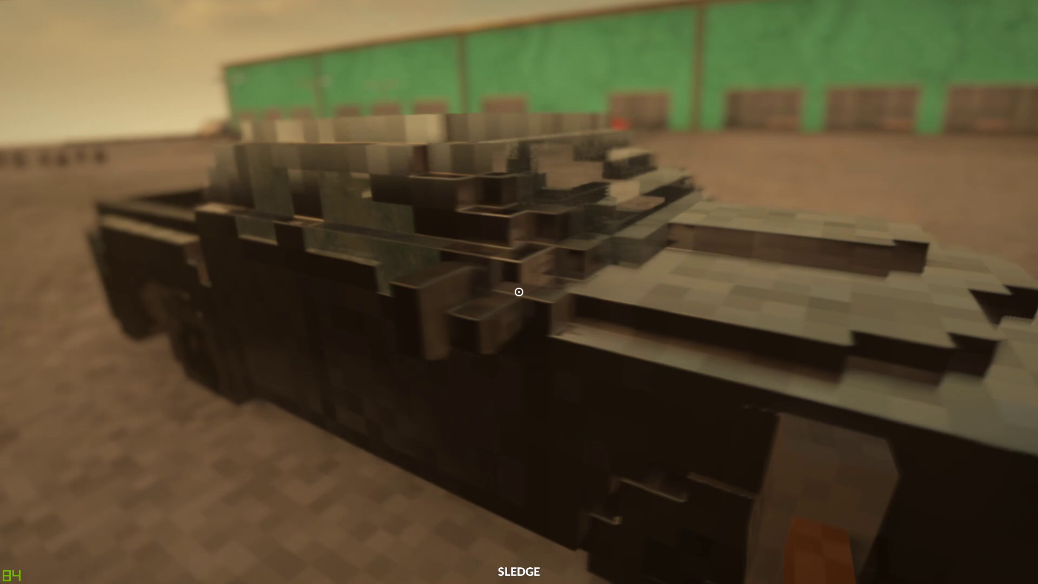
Inspect the pickup up close and swing the sledge at it
click(519, 292)
key(s)
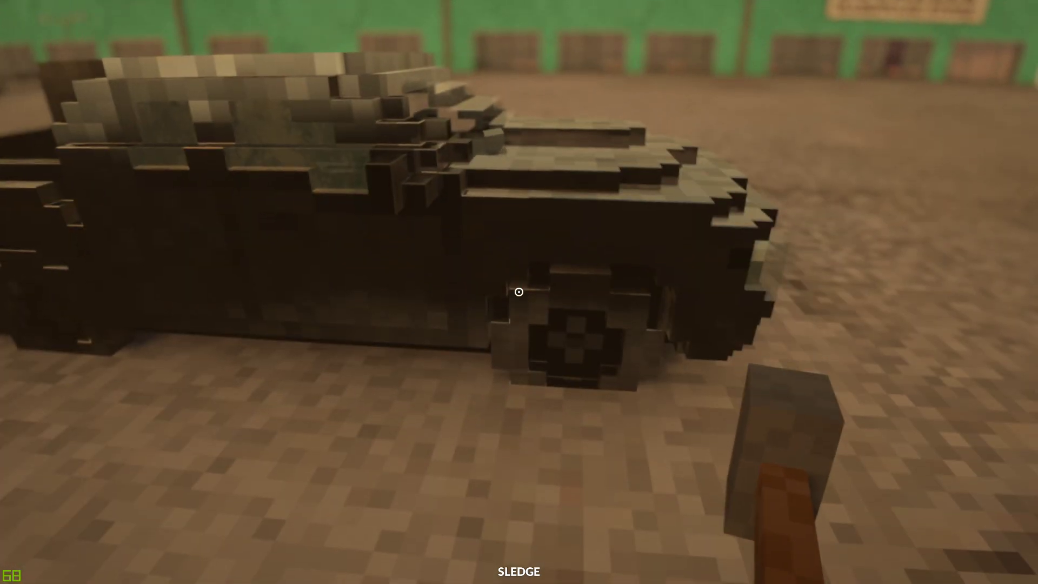
key(w)
click(519, 292)
key(a)
Walk through the parking lot and inspect the brown-roofed car and the SUV
key(w)
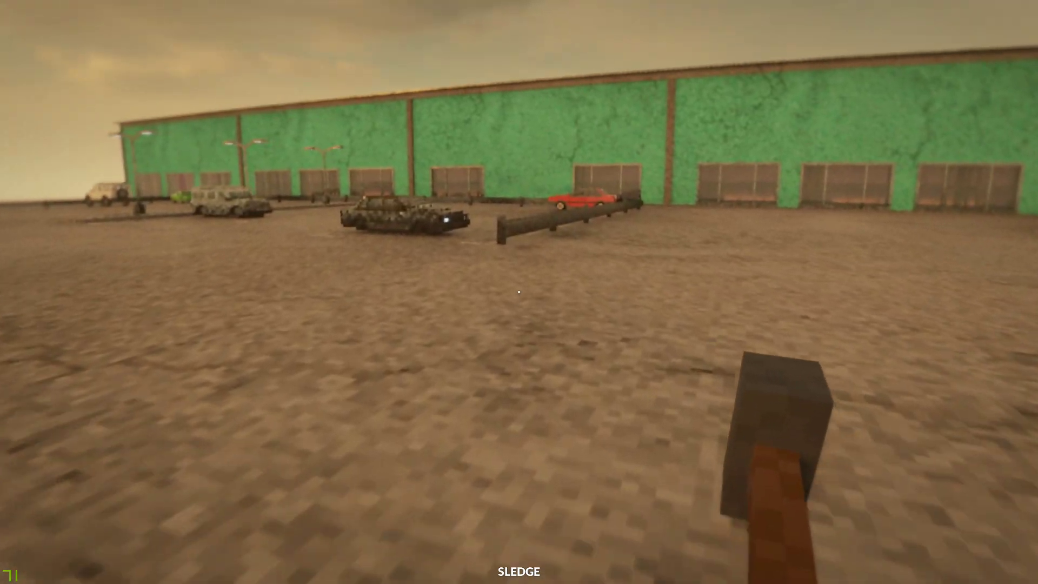
key(w)
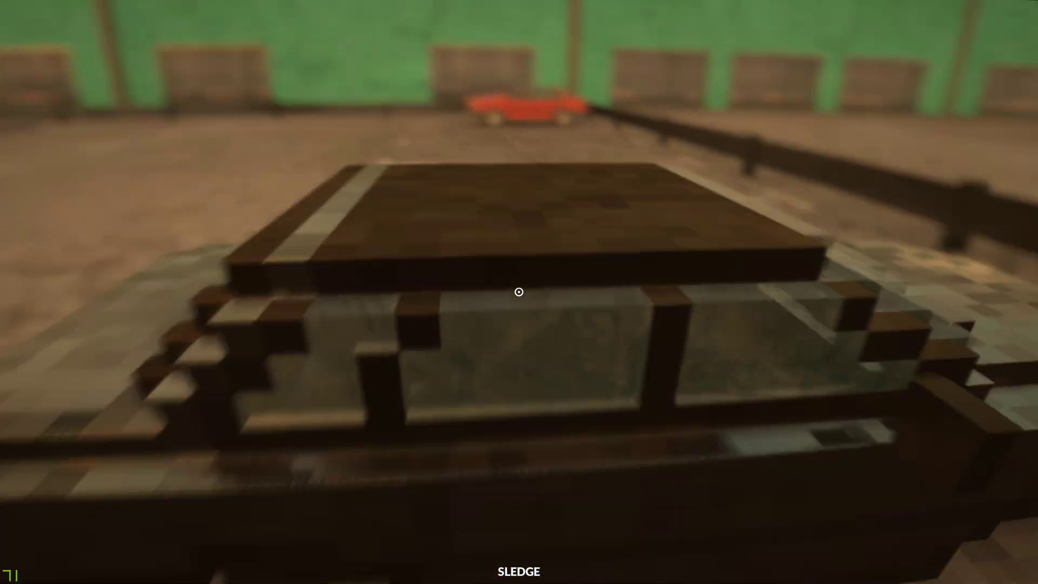
key(s)
key(w)
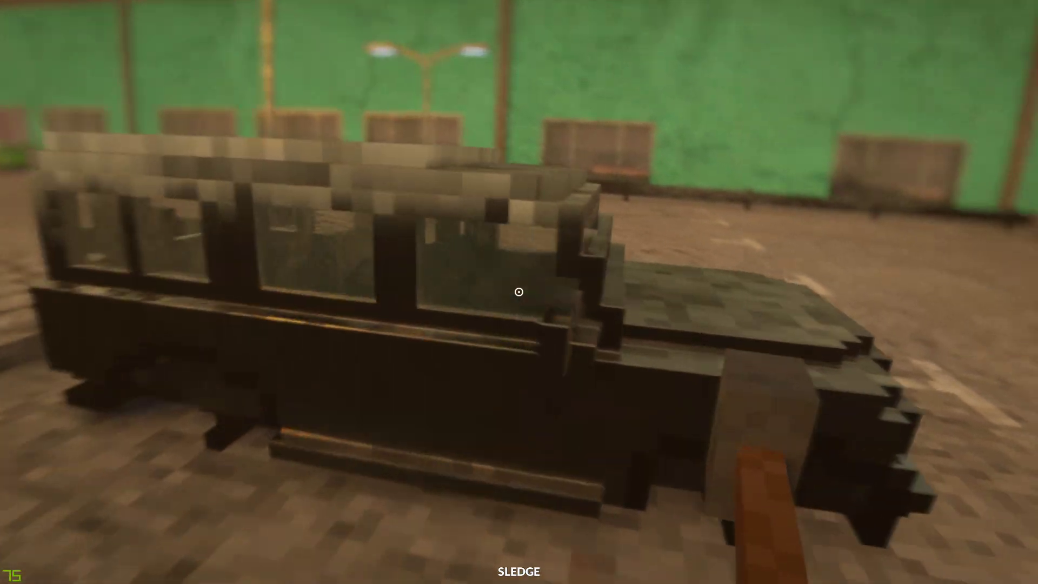
click(519, 292)
key(d)
key(w)
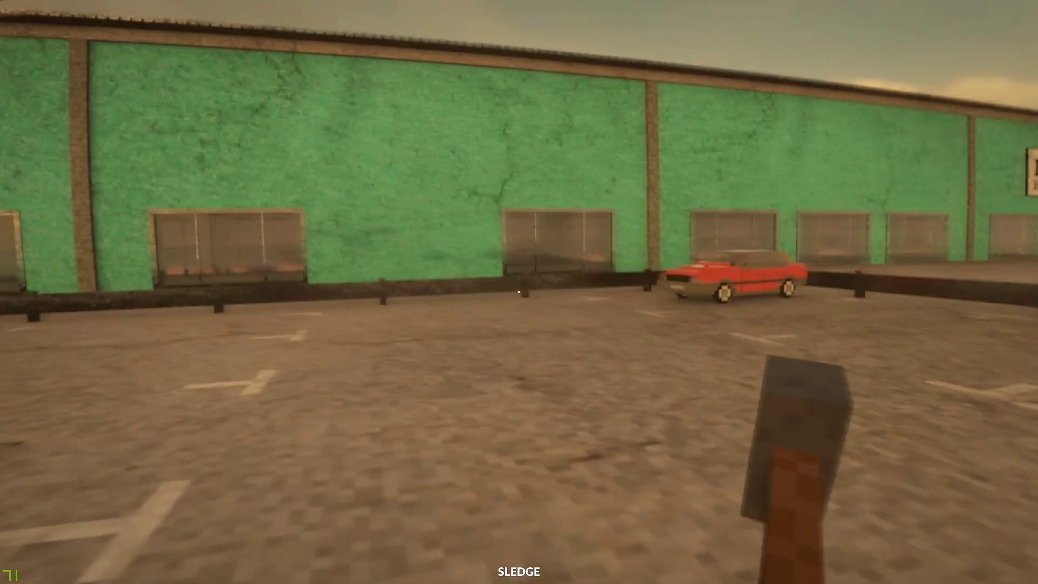
Get into the red car, drive it into the base of the orange rocket and get out
key(w)
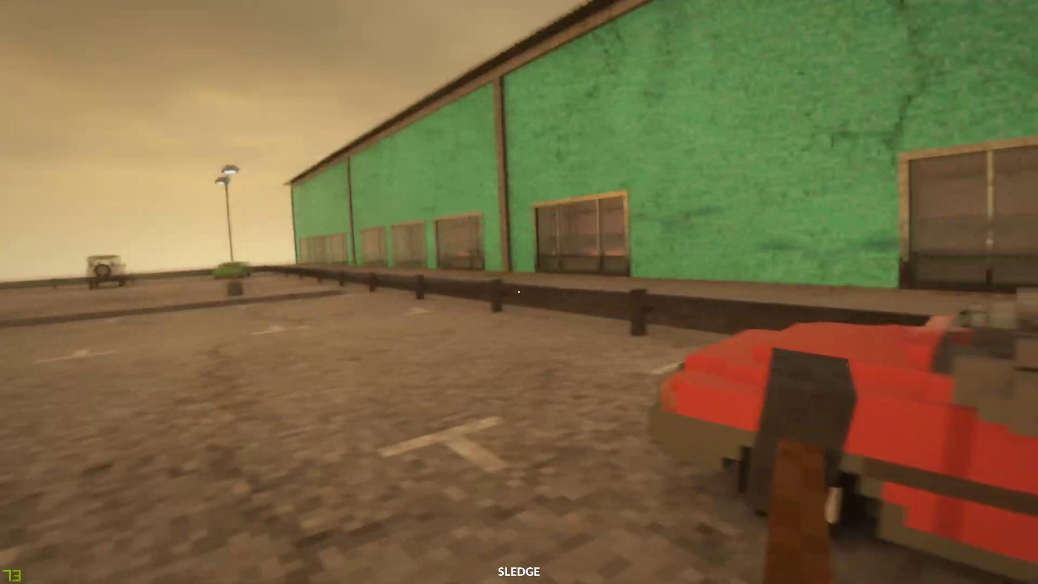
key(d)
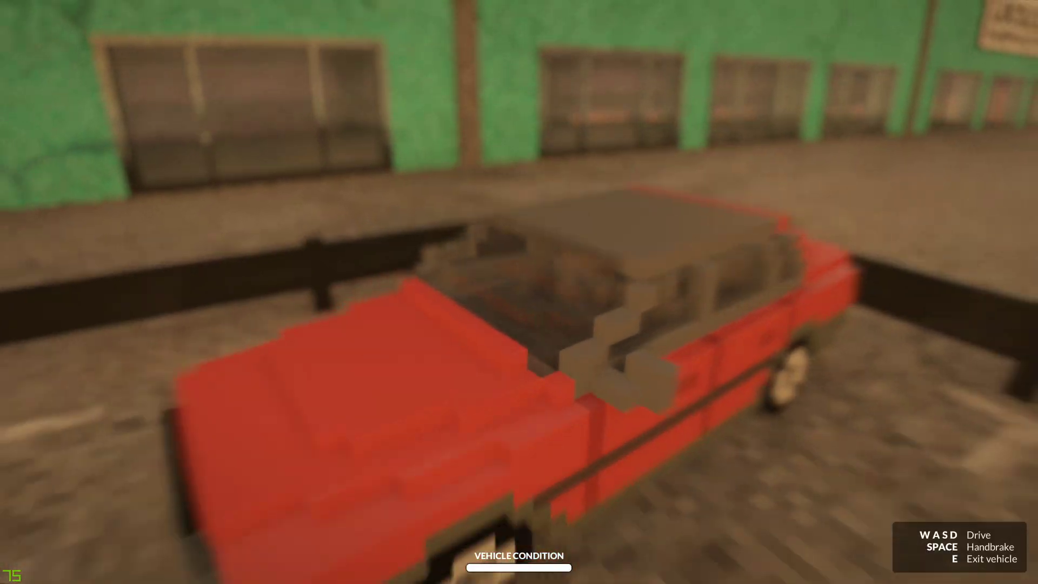
key(w)
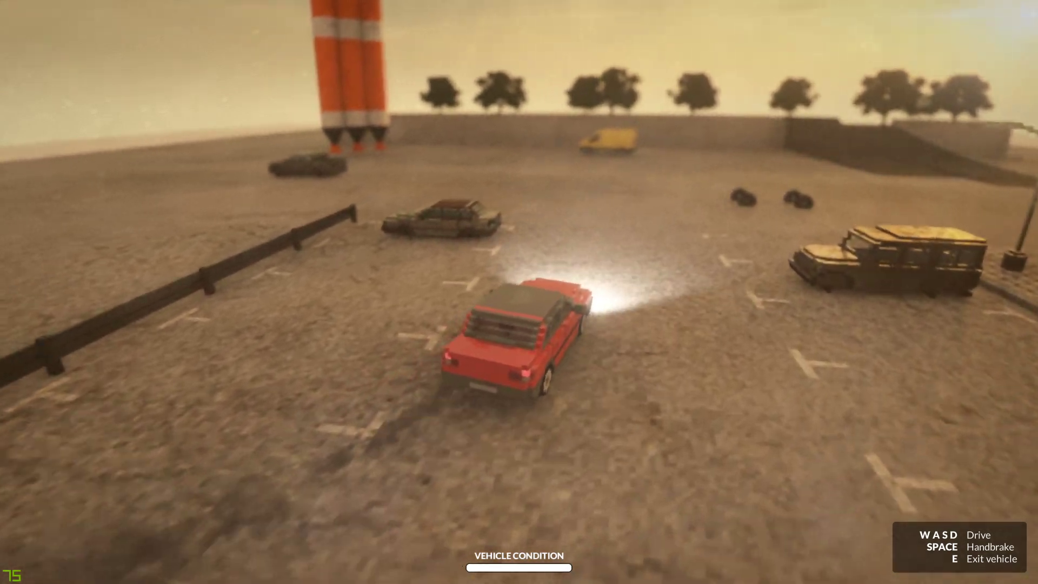
key(w)
key(a)
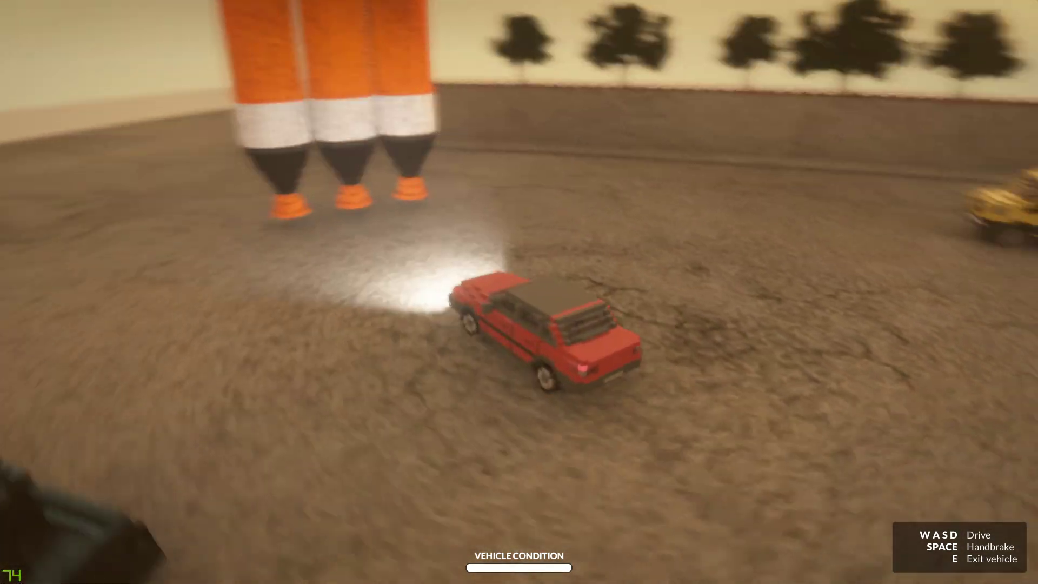
key(w)
key(e)
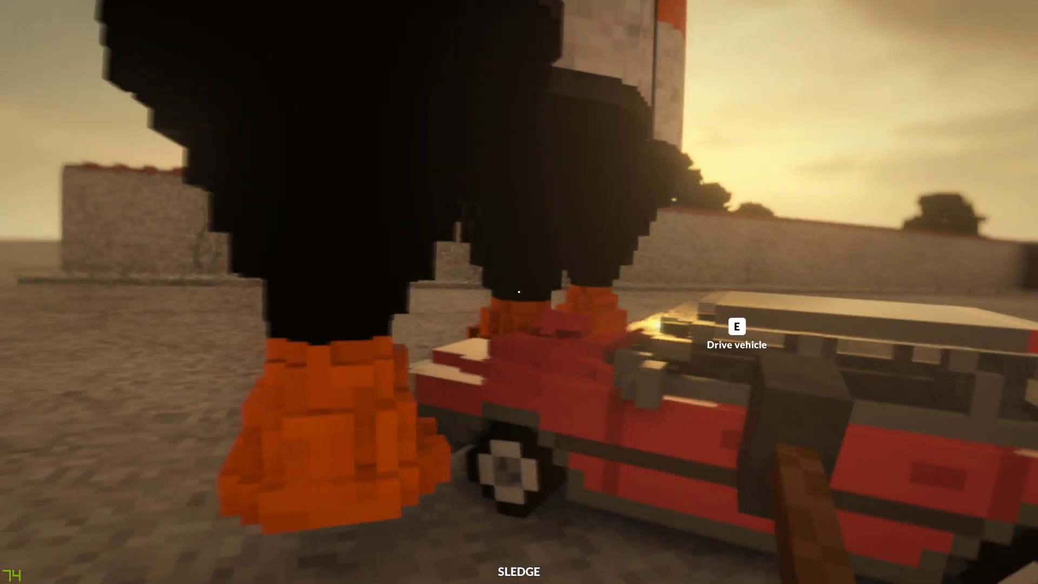
Test the blowtorch and the sledge on the underside of the orange rocket
scroll(519, 292, down, 3)
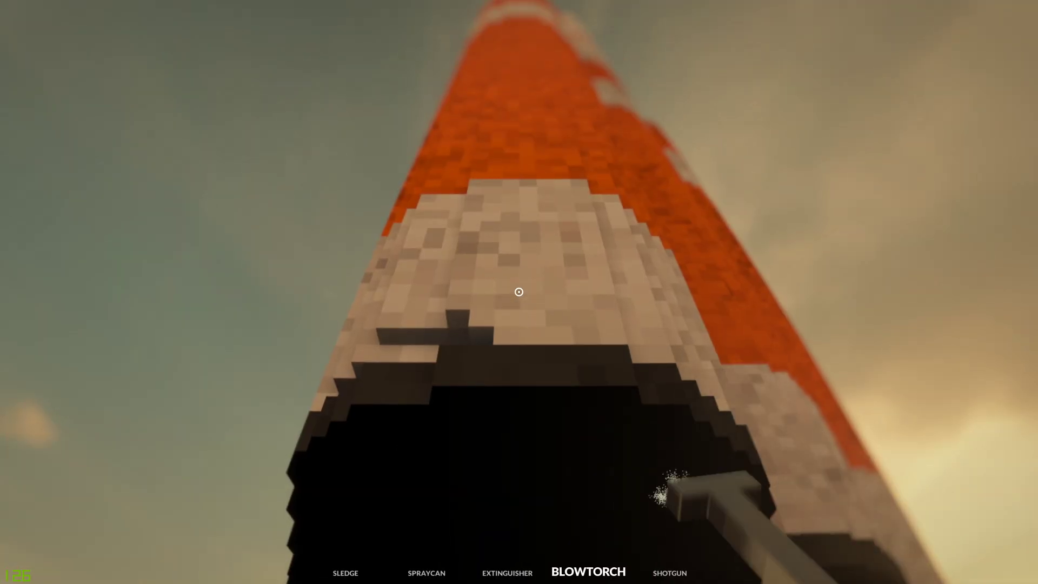
drag(519, 292, 519, 292)
key(s)
scroll(519, 292, up, 3)
key(w)
click(519, 292)
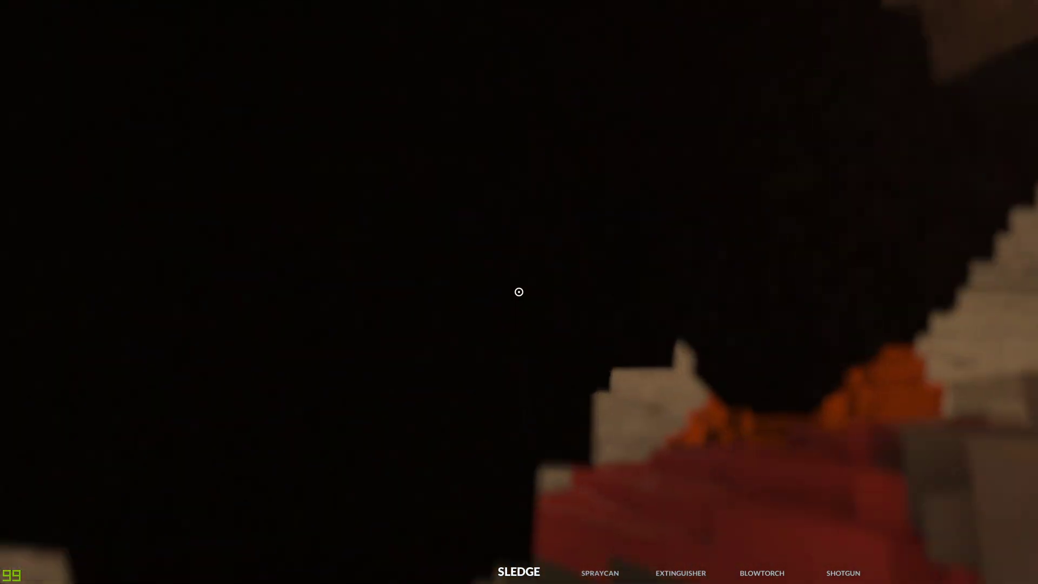
Walk around the rocket's engines and fire the shotgun at them
key(s)
key(d)
key(w)
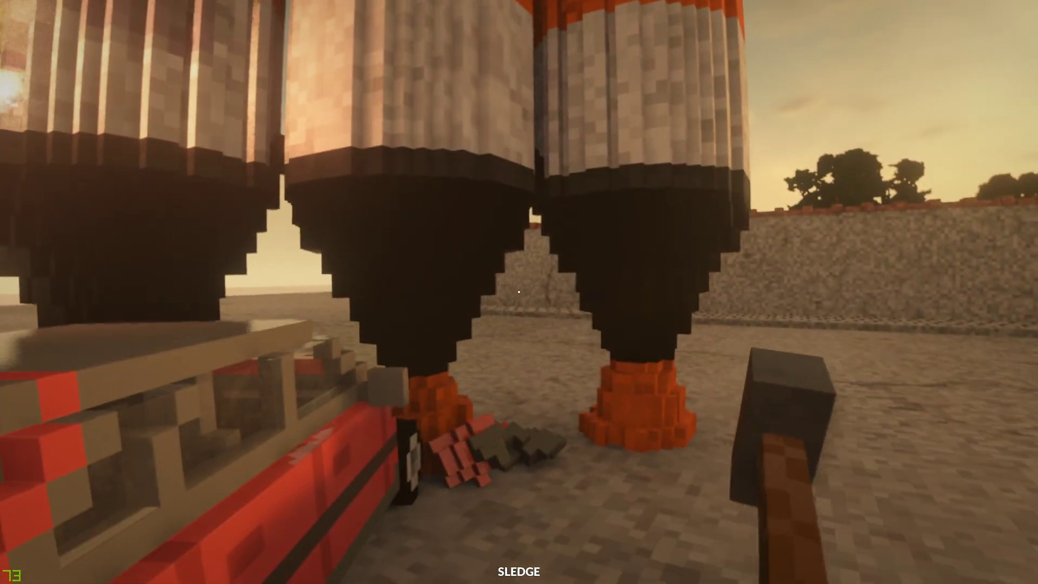
scroll(519, 292, down, 3)
key(w)
drag(519, 292, 519, 291)
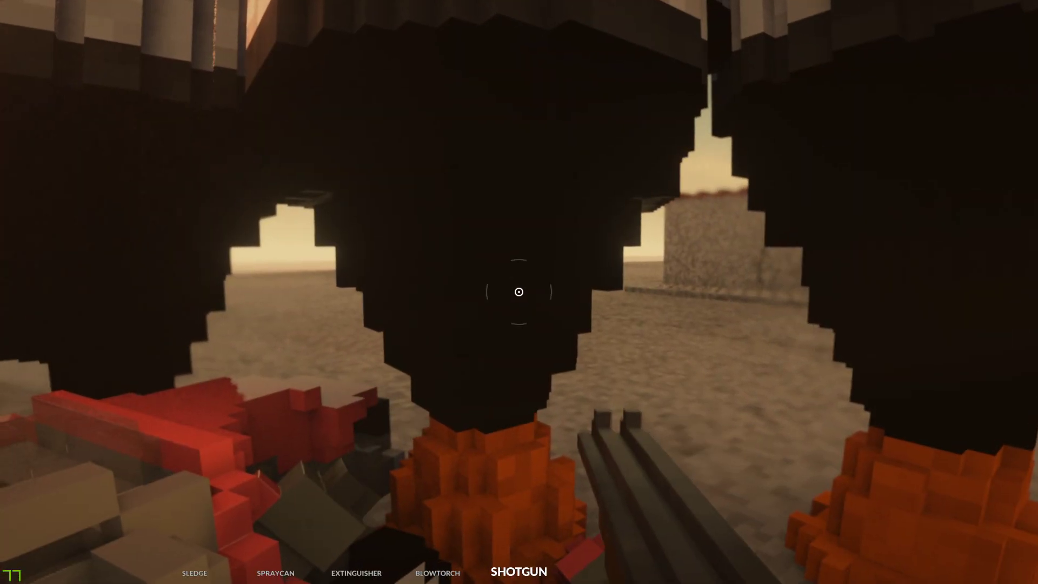
key(d)
click(519, 292)
click(519, 292)
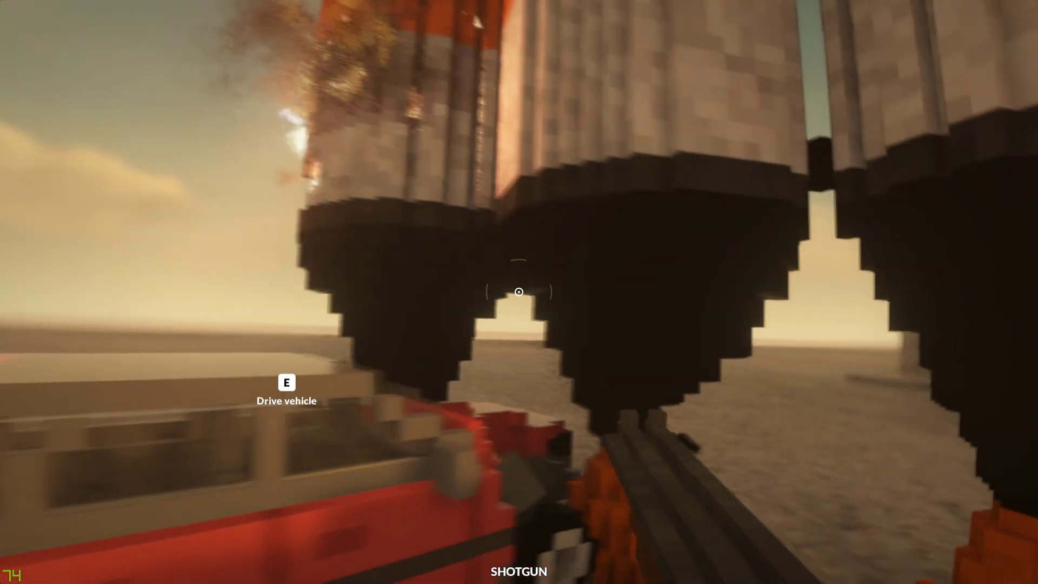
Fire the shotgun at the burning lower hull of the orange rocket from several spots near the red car
click(519, 292)
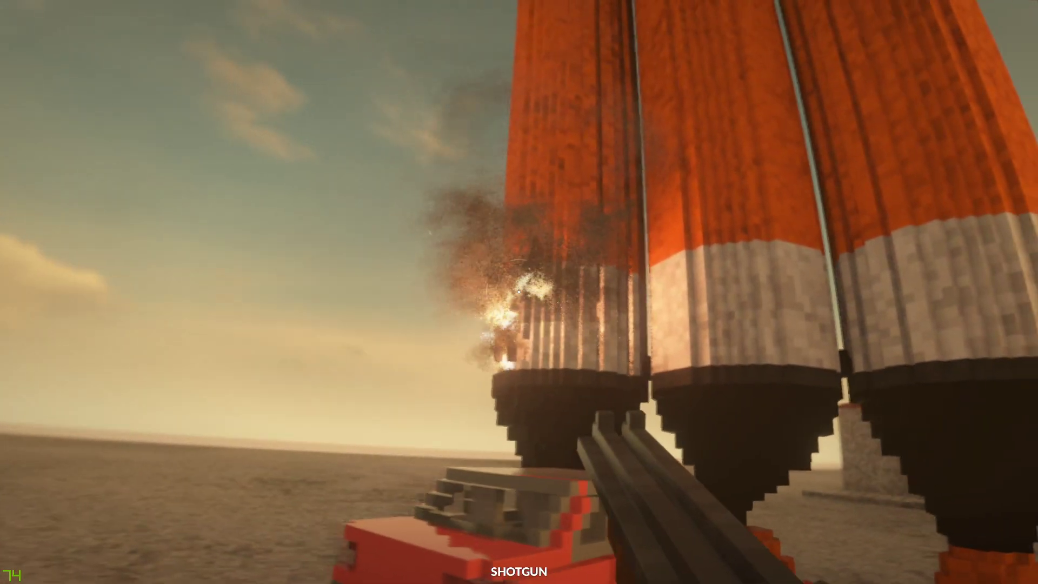
key(w)
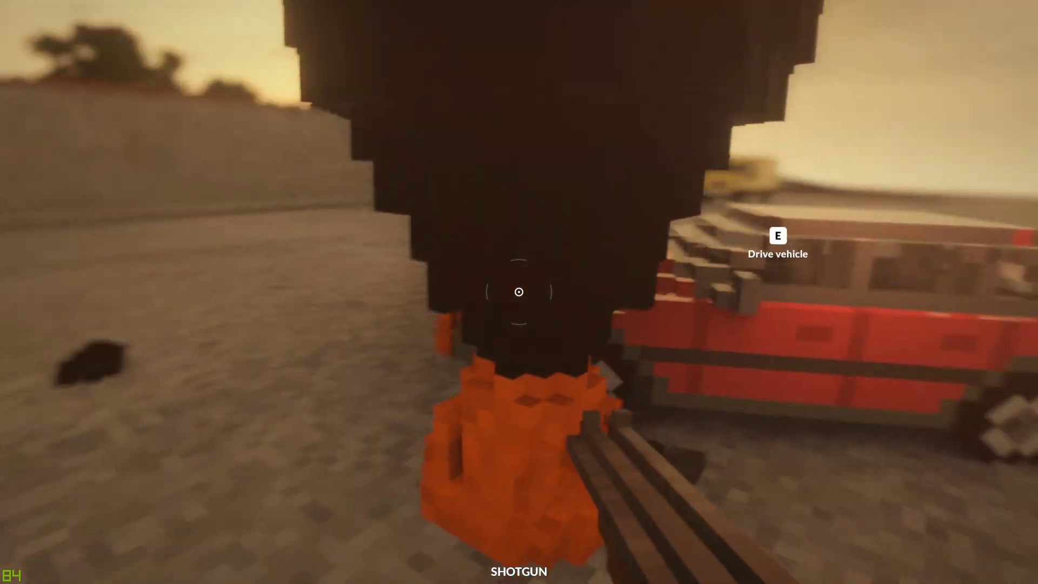
key(s)
click(519, 292)
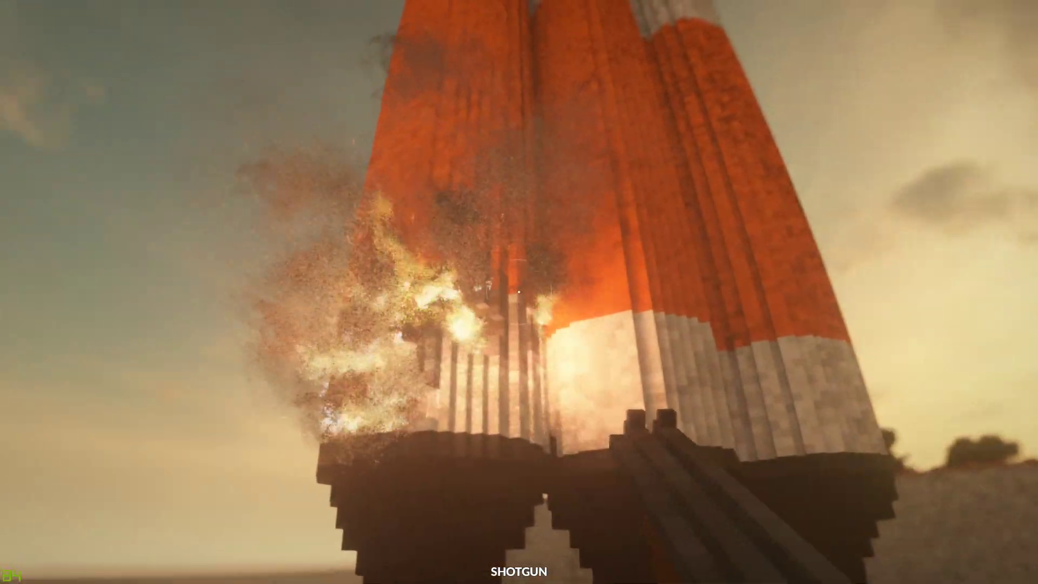
key(w)
click(519, 292)
key(s)
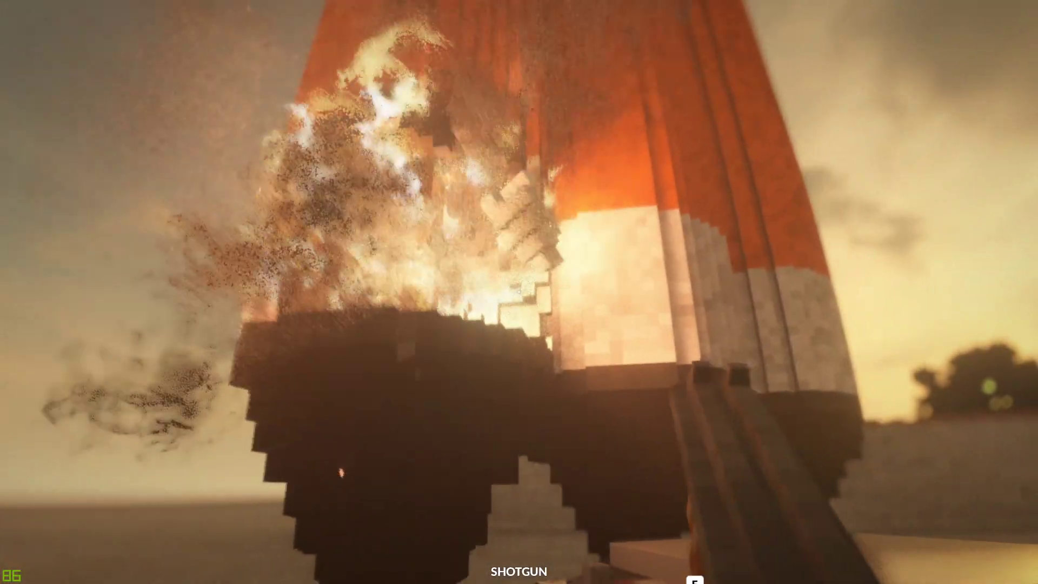
Walk along the rocket's engines and shoot at the orange exhaust flame under the outer engine
key(s)
key(d)
key(w)
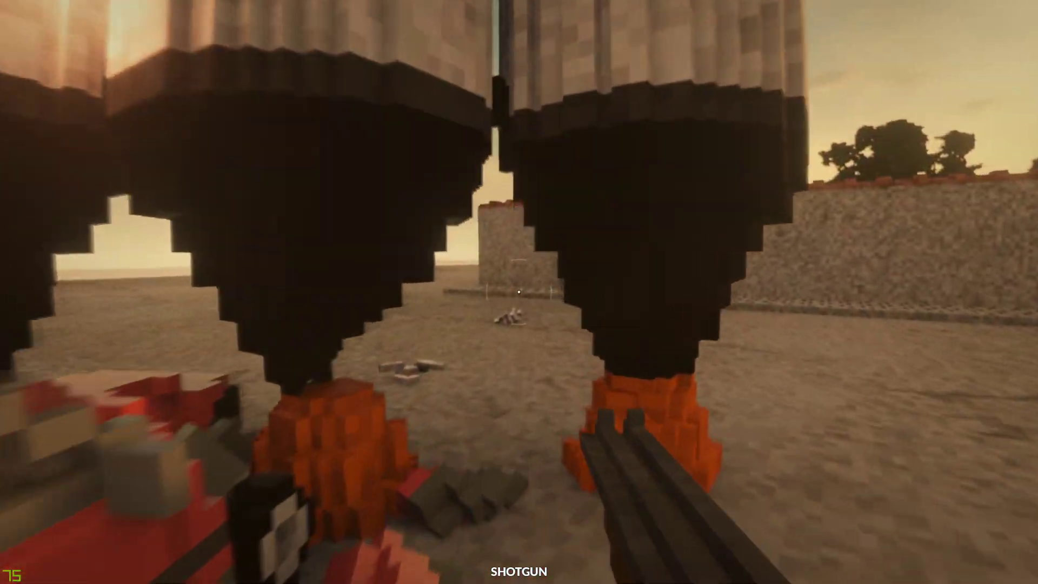
key(w)
click(519, 292)
key(d)
click(519, 292)
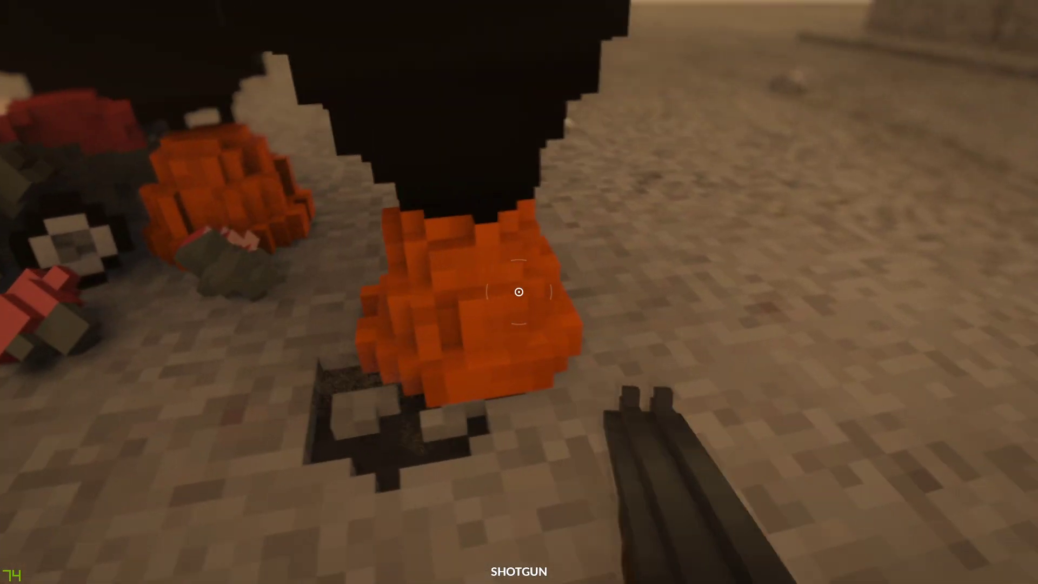
key(s)
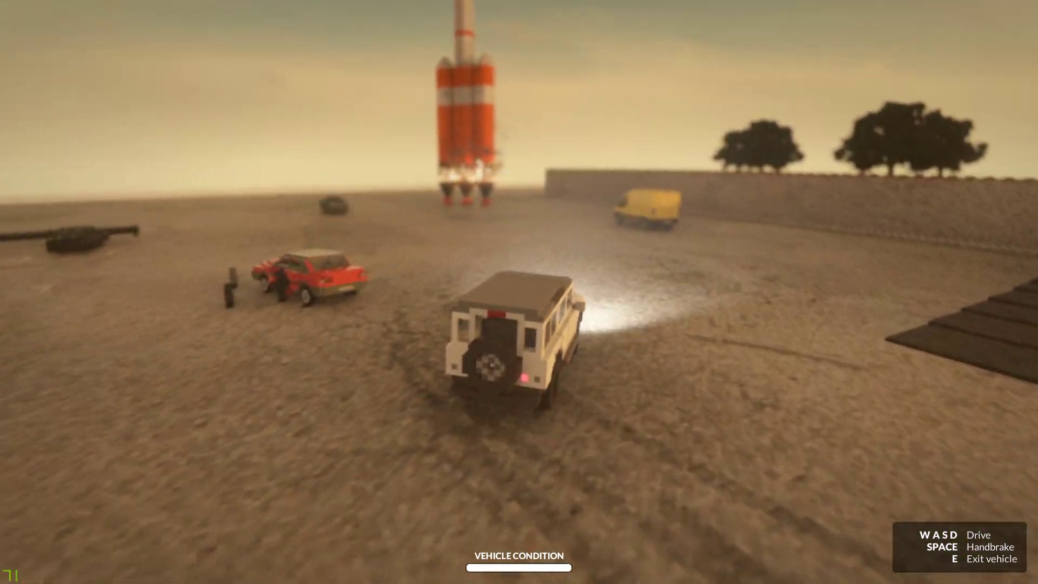
Drive the white off-roader across the lot to the burning rocket's engines and get out
key(w)
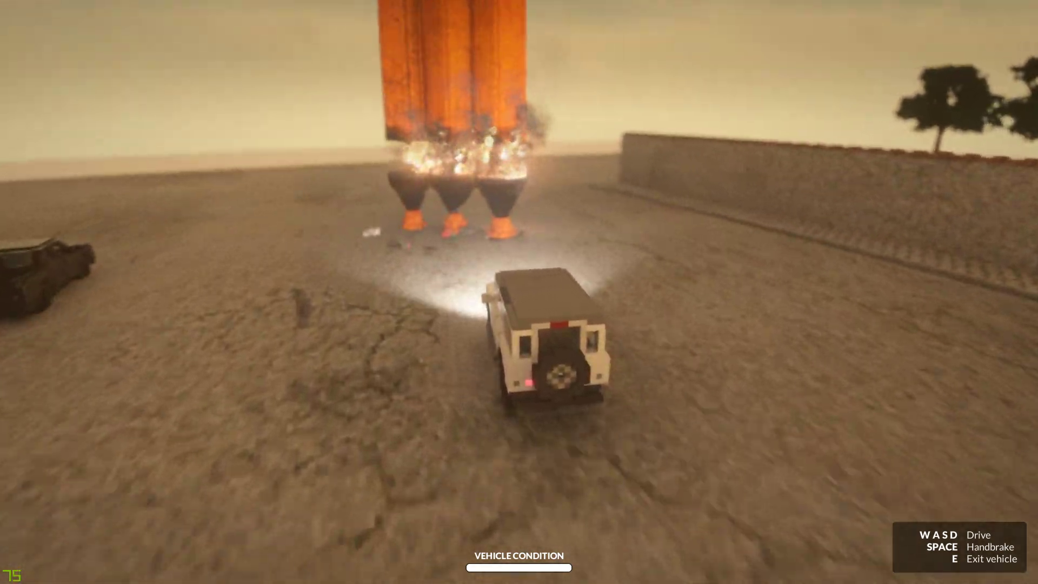
key(a)
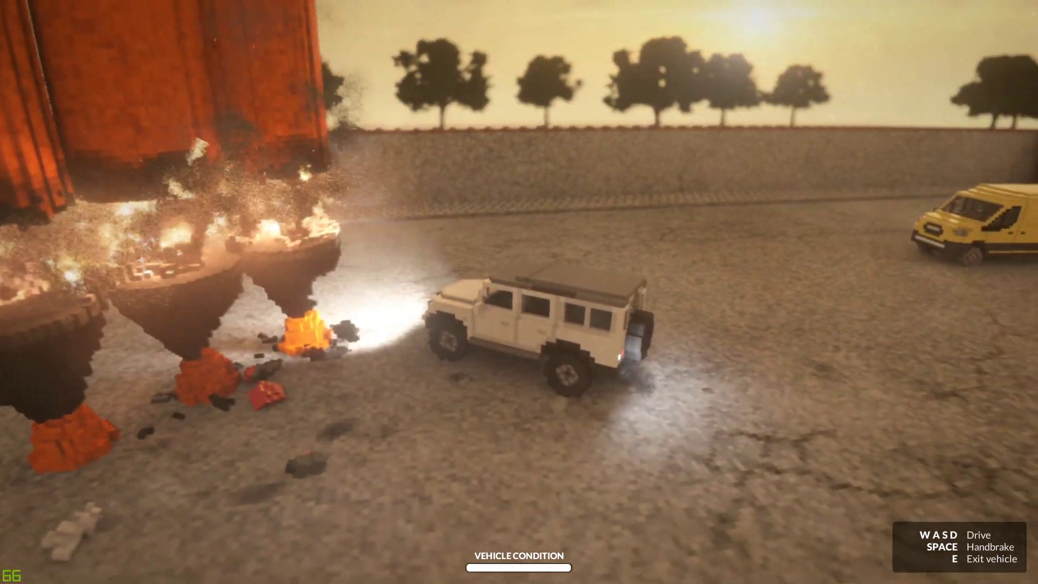
key(e)
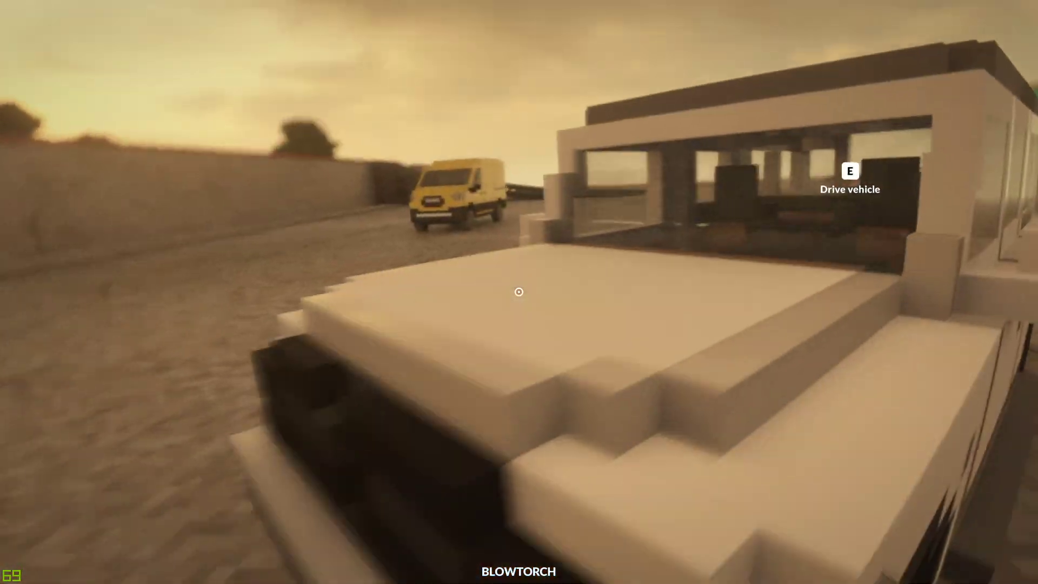
Light the blowtorch near the white off-roader and walk around it to watch the rocket topple
key(w)
click(519, 292)
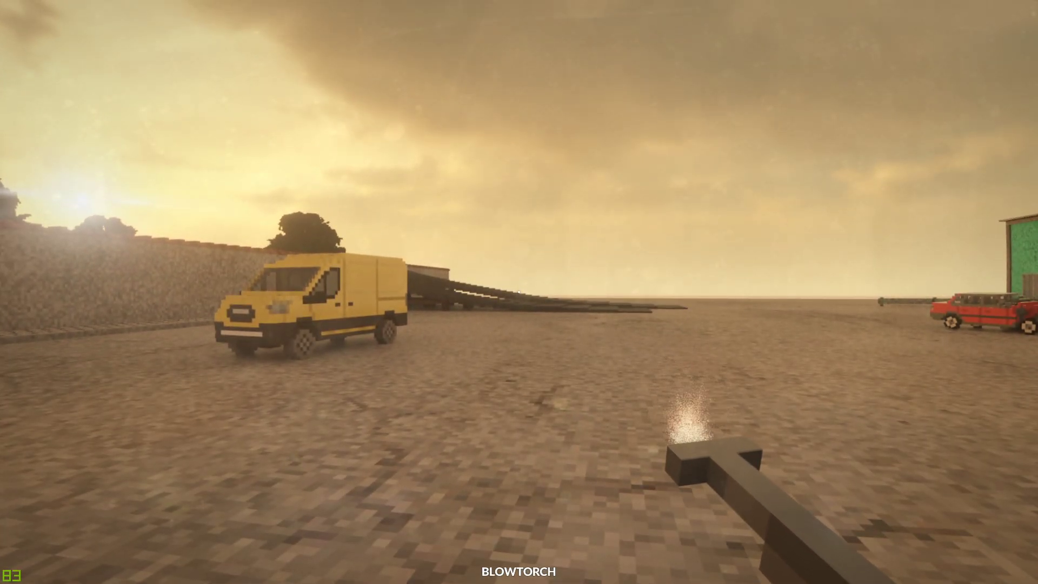
key(w)
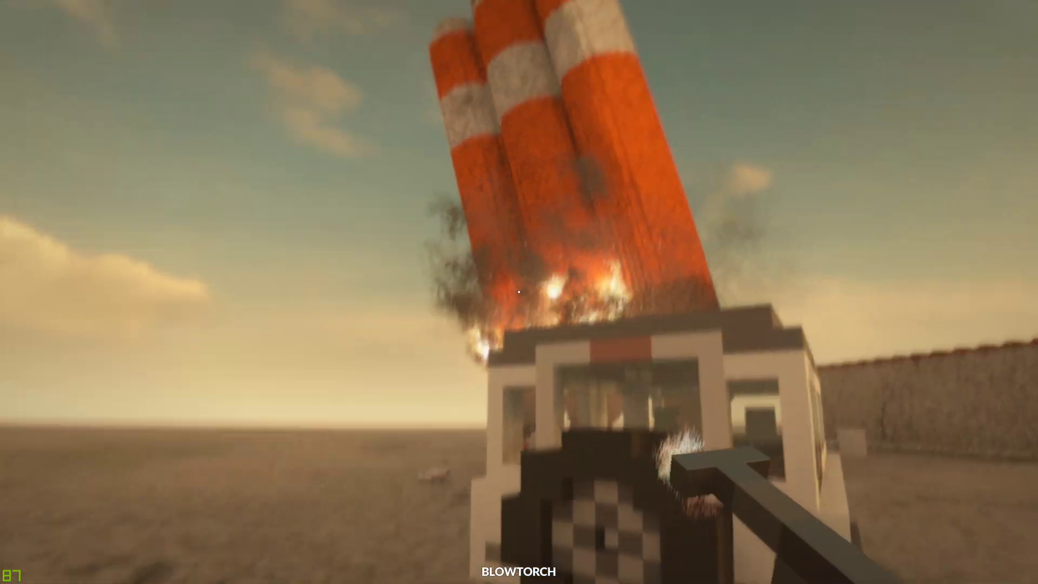
key(a)
key(w)
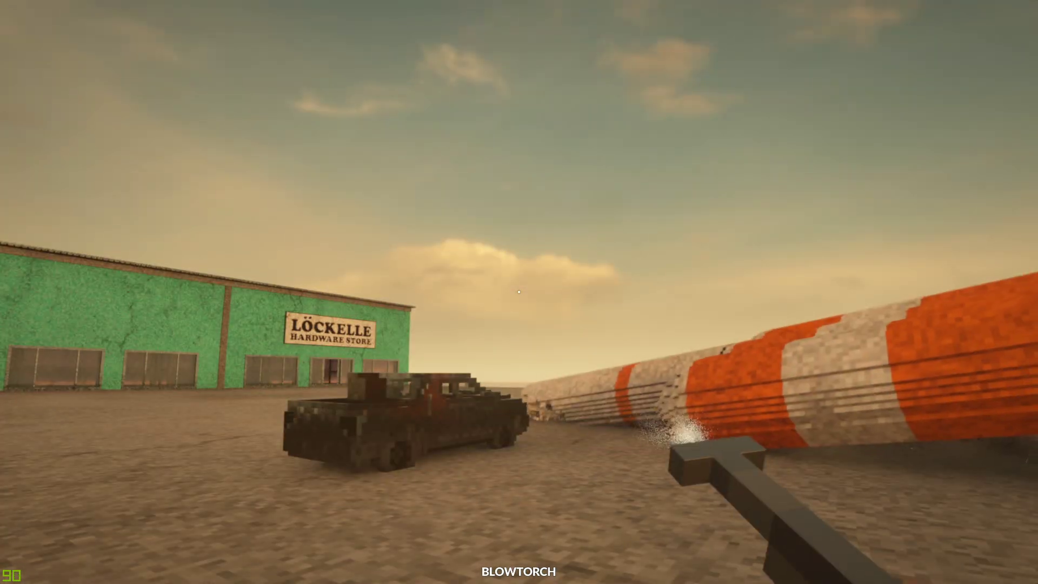
key(w)
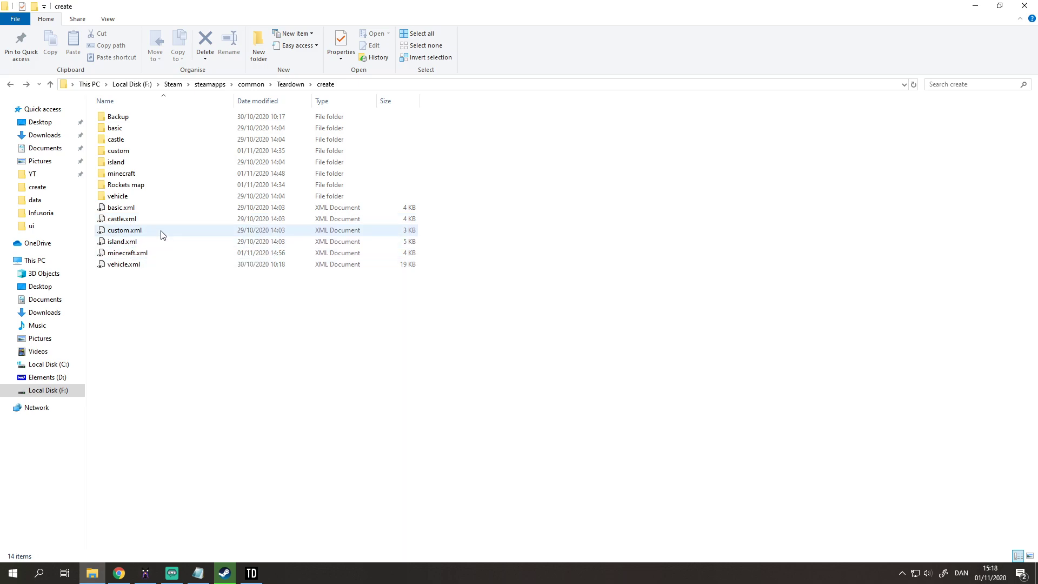
Switch to the Teardown create folder, open basic.xml in Notepad and maximize its window
right_click(141, 209)
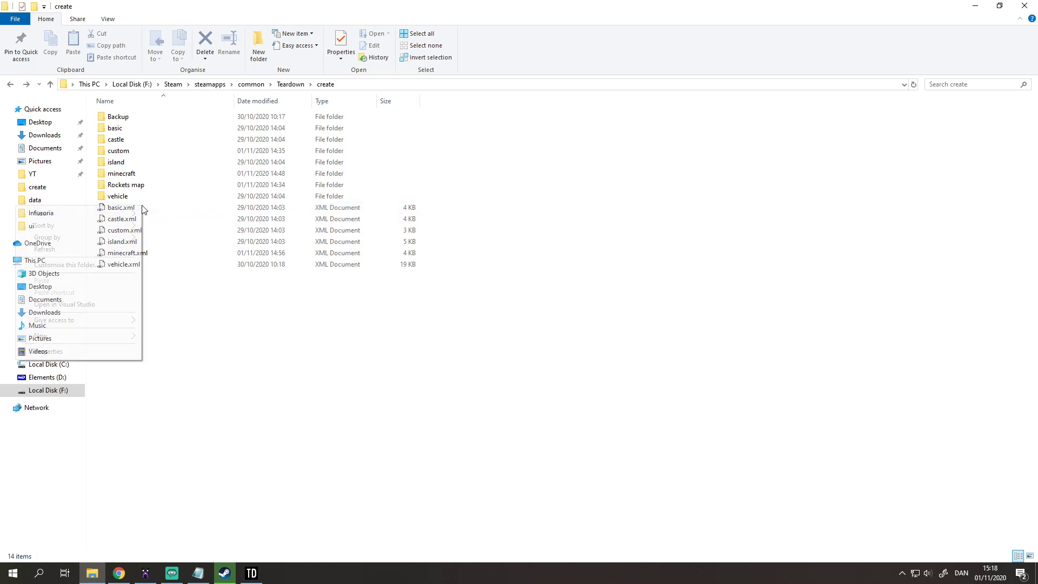
right_click(187, 207)
click(387, 328)
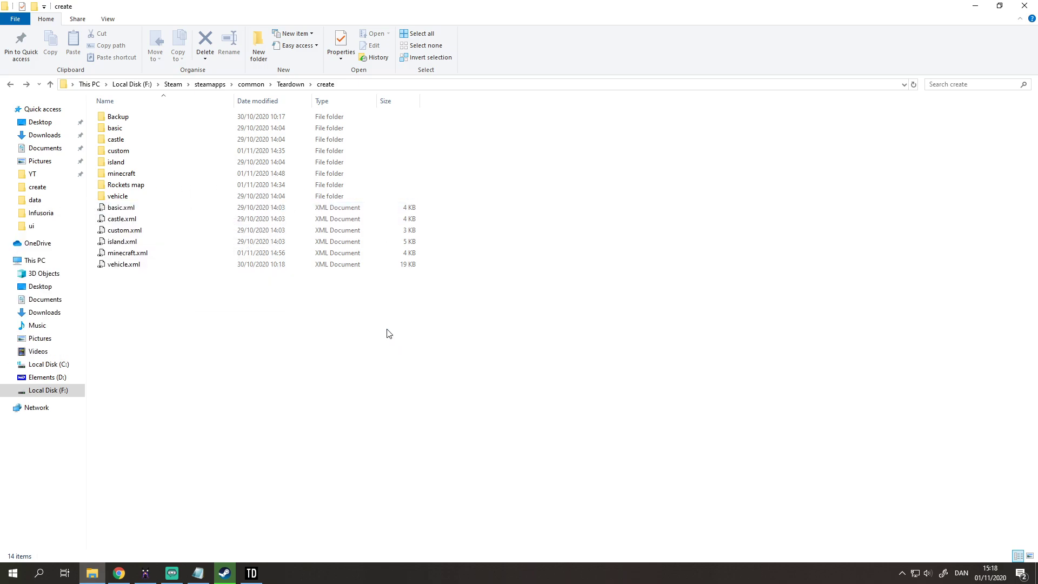
right_click(121, 211)
mouse_move(120, 263)
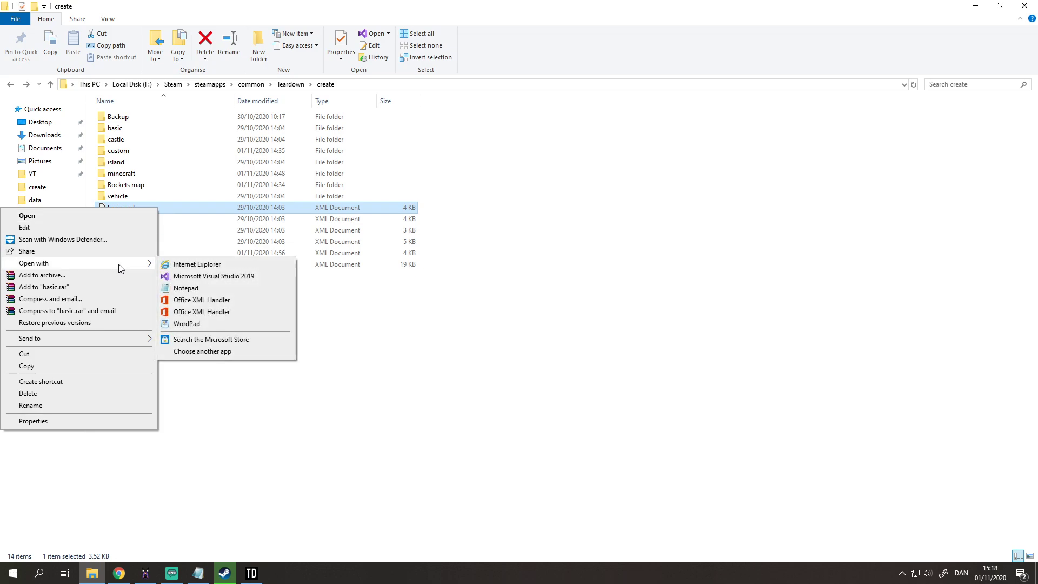
click(186, 288)
click(374, 56)
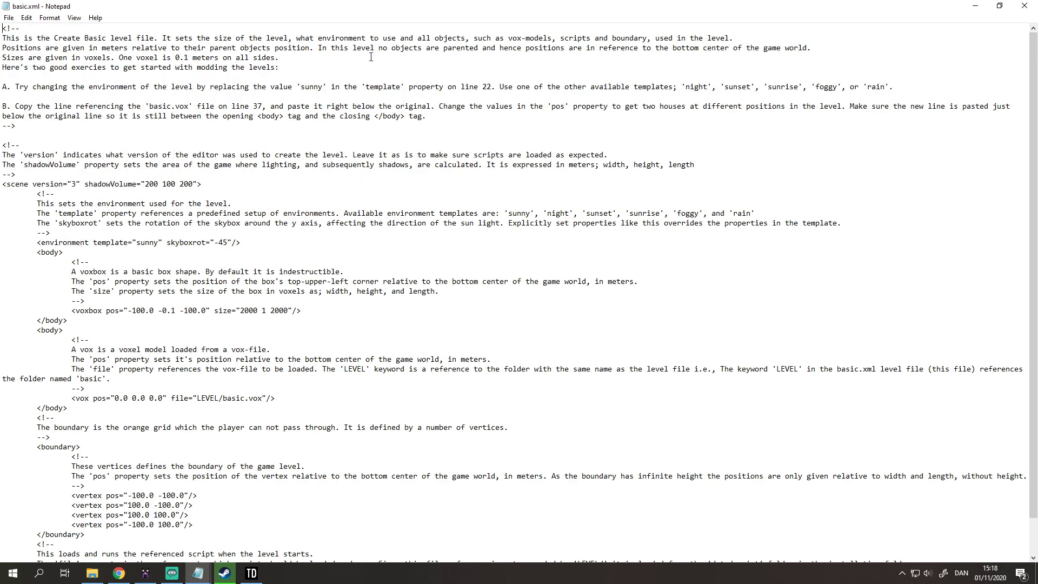
Look through the scene, environment, vox and boundary definitions in basic.xml and close the file
scroll(397, 321, down, 2)
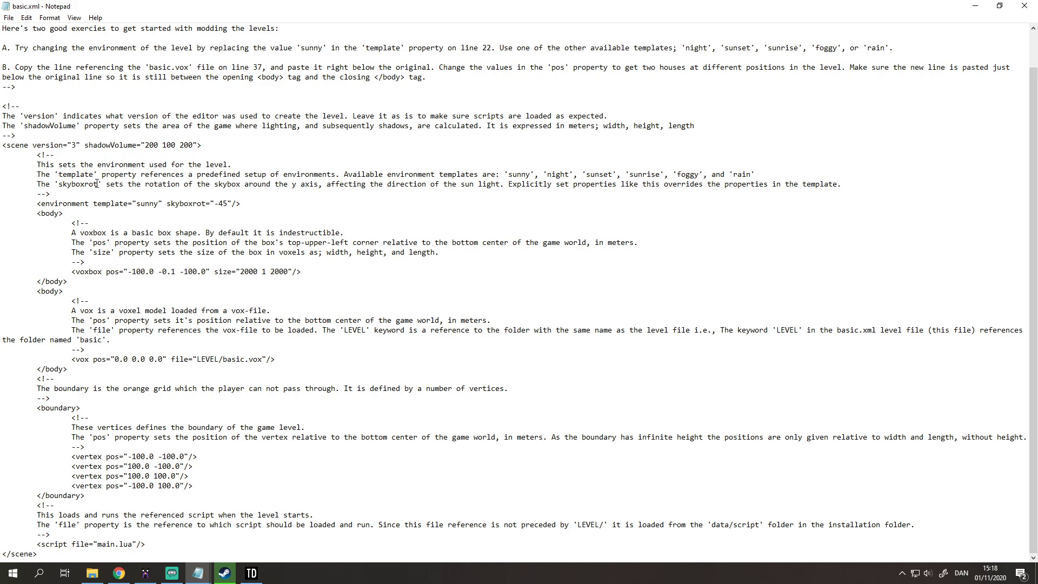
drag(3, 145, 303, 438)
click(280, 489)
drag(65, 37, 389, 466)
click(390, 465)
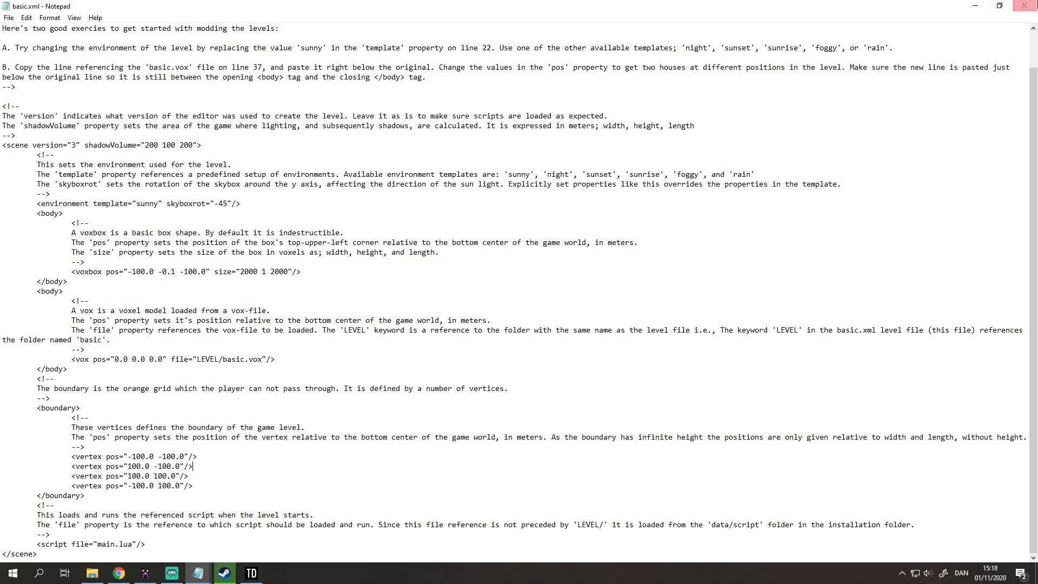
click(1023, 7)
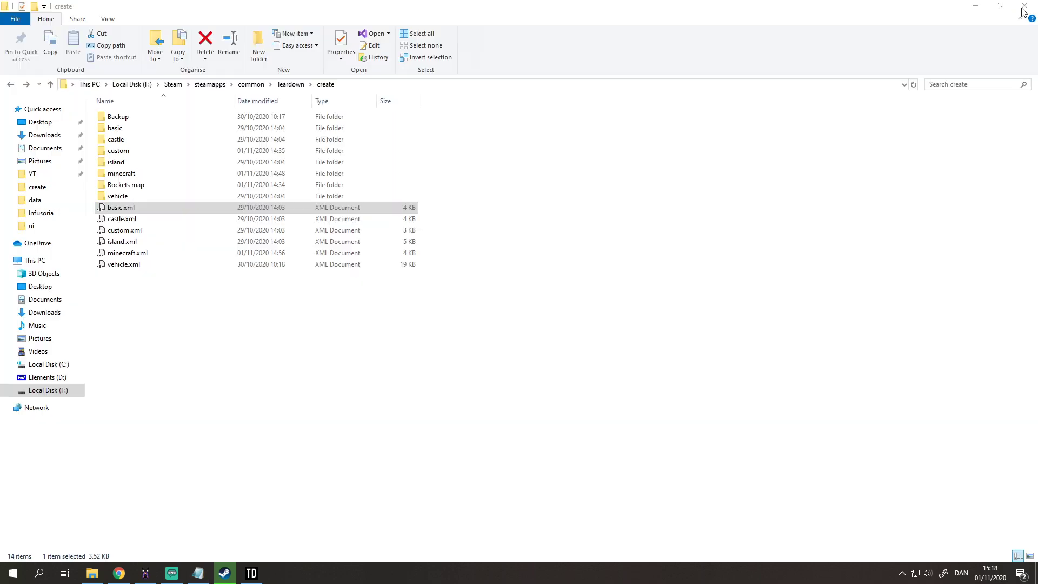
Open vehicle.xml from the create folder in Notepad and maximize its window
right_click(135, 265)
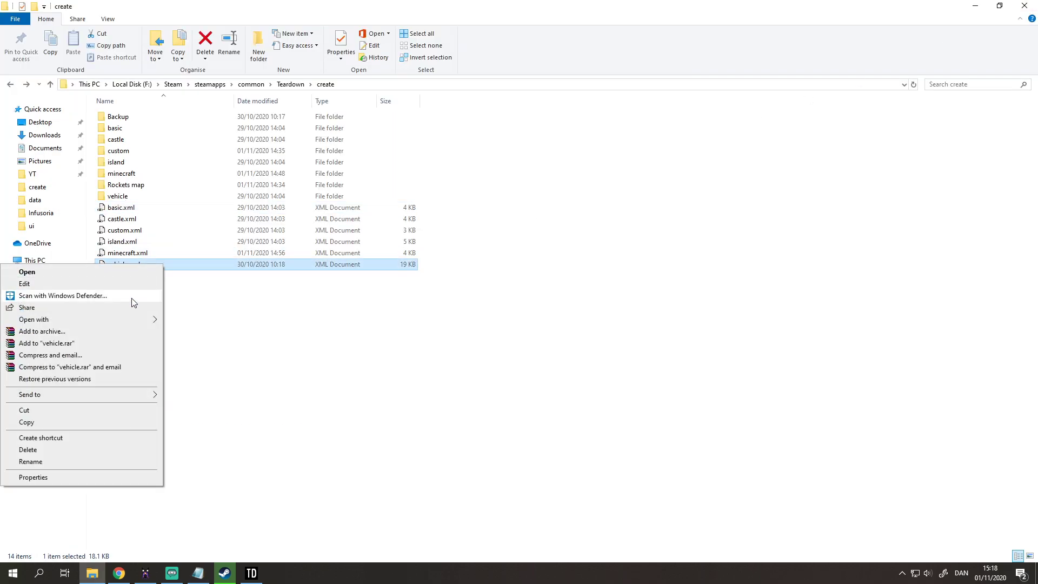
mouse_move(142, 322)
click(208, 345)
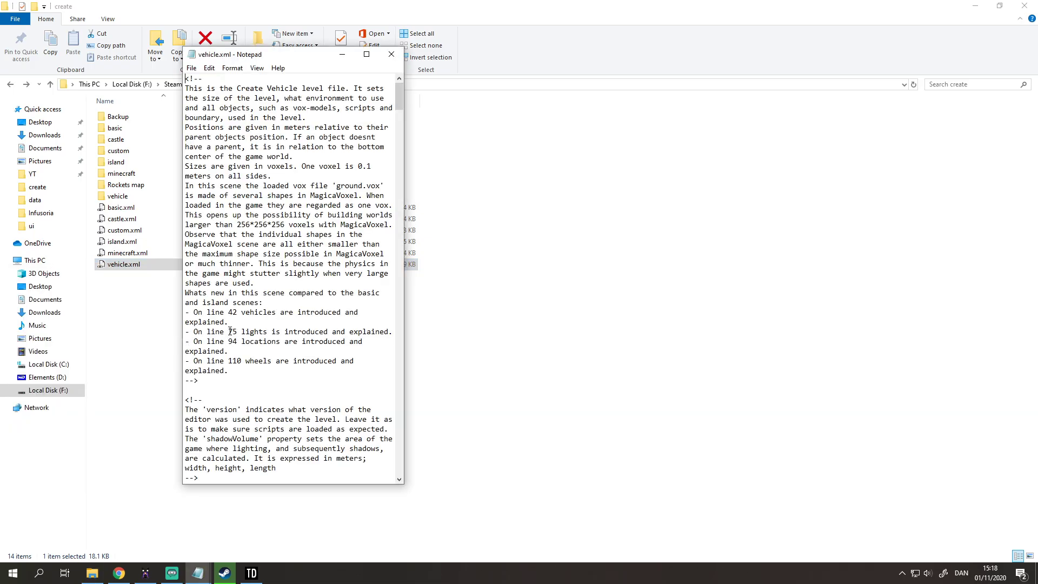
click(364, 53)
Read through the explanations of the vehicle, light and wheel properties and find the sportscar's vehicle line
scroll(367, 300, down, 20)
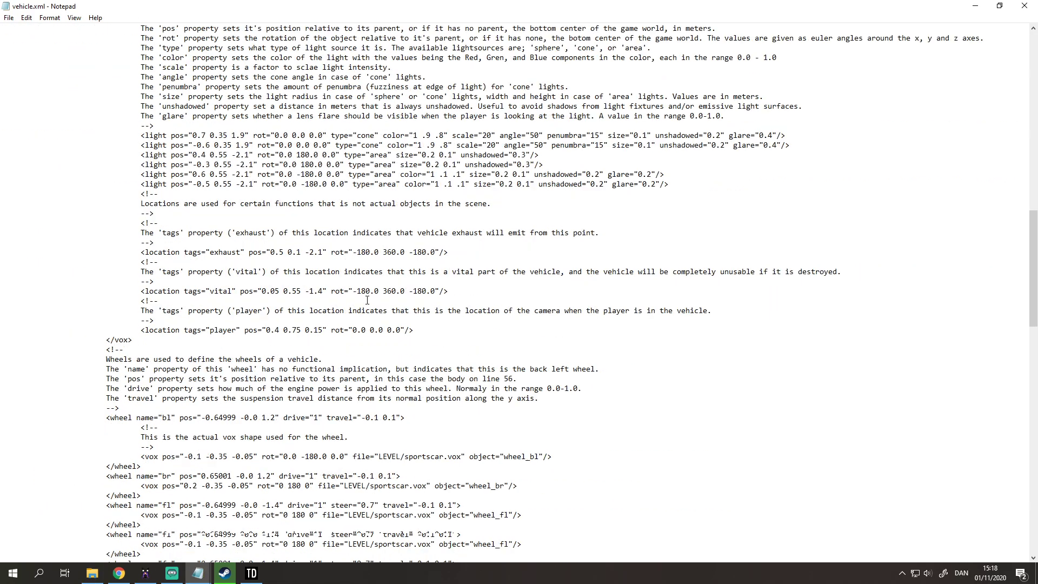
scroll(367, 299, up, 15)
drag(1033, 289, 1033, 155)
scroll(537, 272, down, 13)
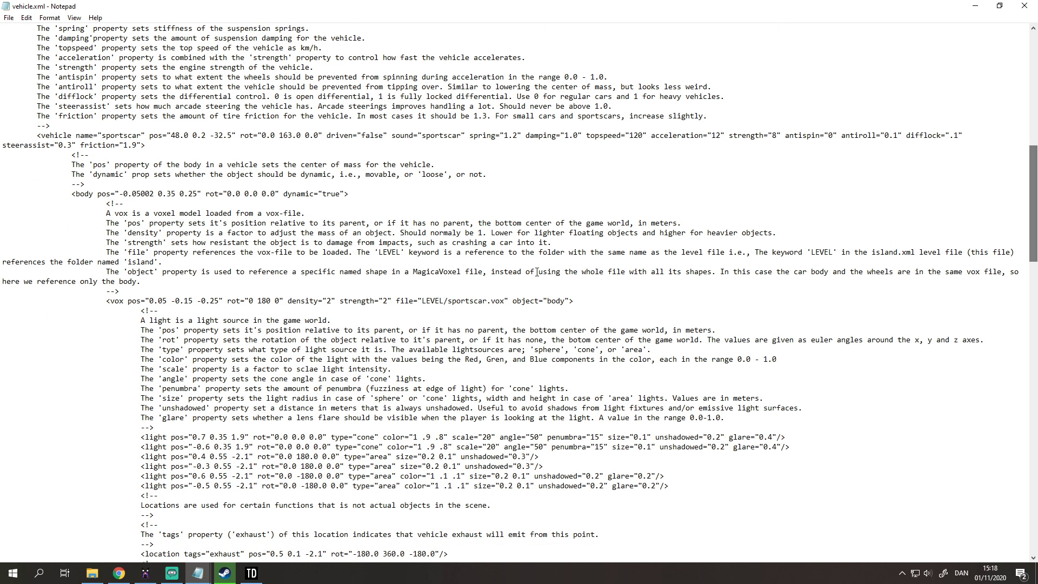
scroll(172, 209, up, 9)
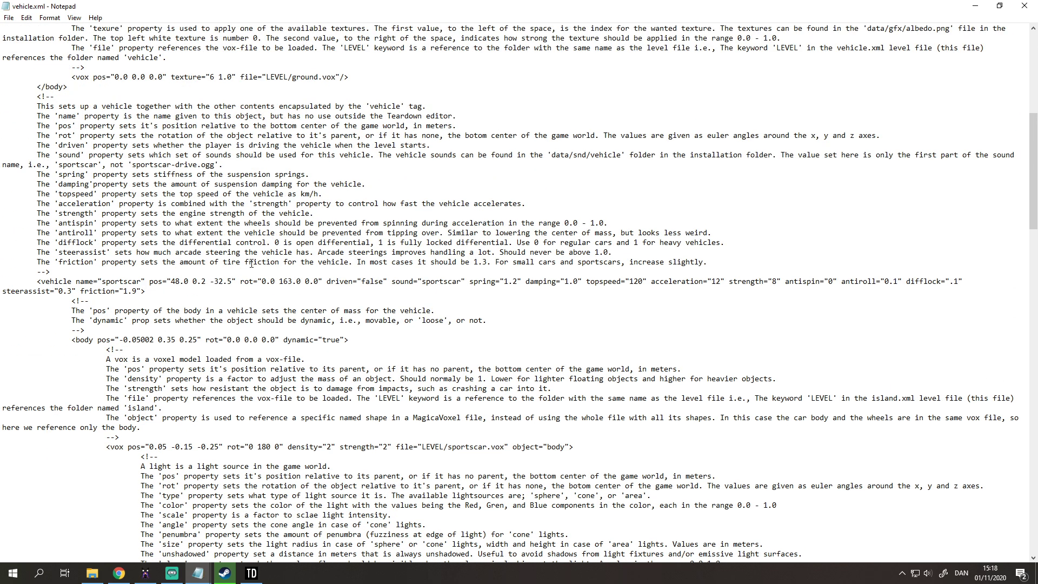
scroll(268, 289, down, 6)
scroll(268, 289, down, 2)
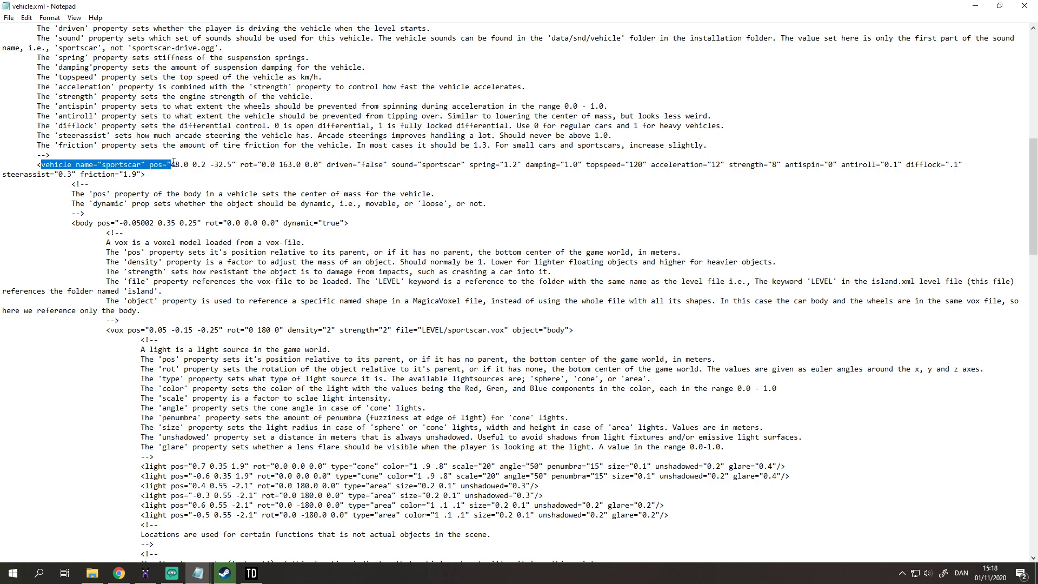
Examine the sportscar vehicle line's attributes, including its position, rotation, sound, spring and damping
drag(41, 164, 566, 166)
drag(640, 162, 696, 165)
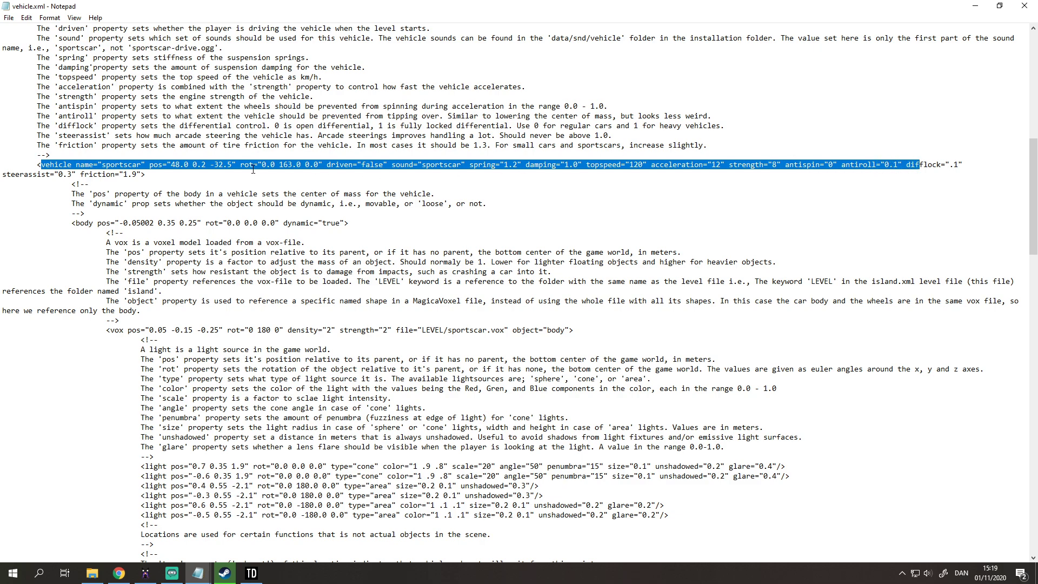
click(164, 169)
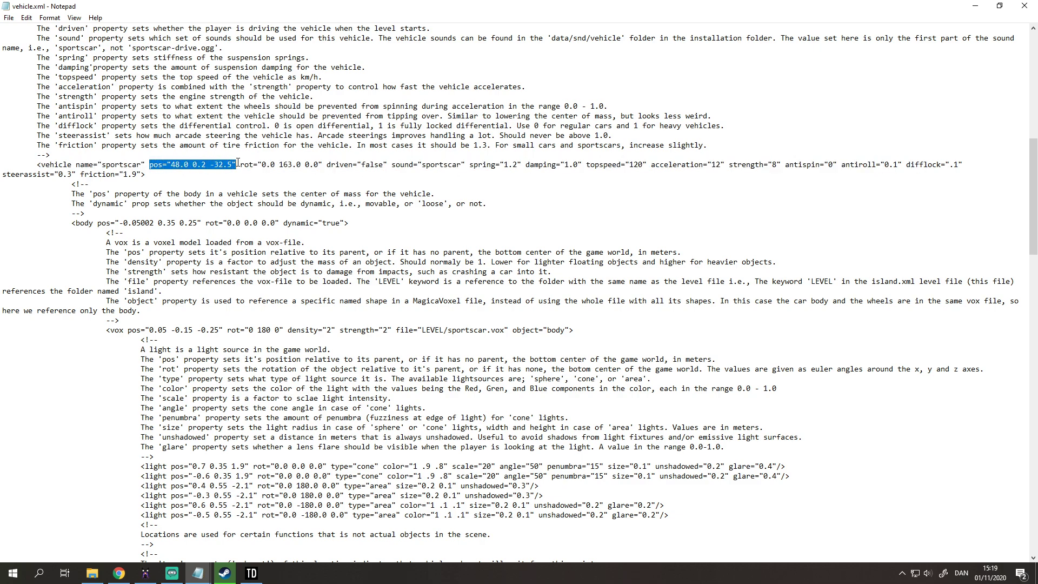
drag(307, 165, 535, 164)
click(536, 164)
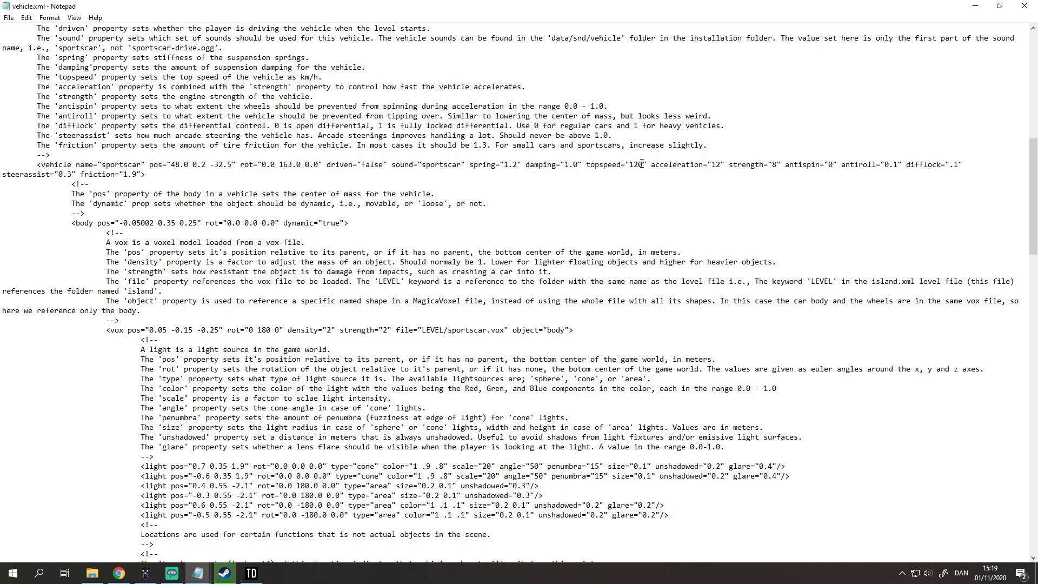
Set the sportscar's topspeed to 500 and its acceleration to 200, and save the file
drag(643, 165, 631, 164)
text(500)
drag(721, 165, 712, 165)
text(200)
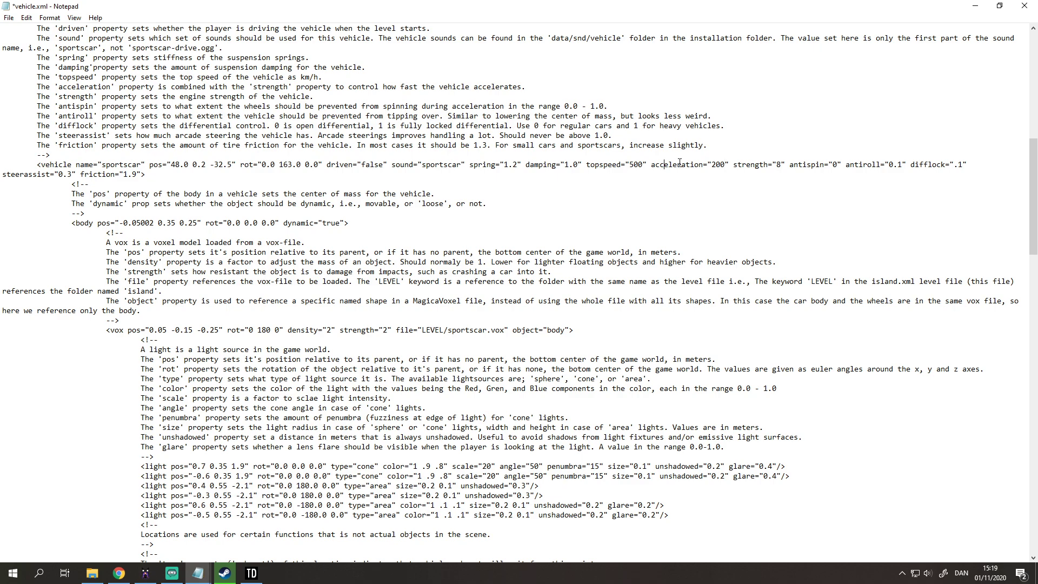
drag(603, 165, 742, 165)
click(708, 164)
key(ctrl+s)
Set the sportscar's friction to 5 and save vehicle.xml
drag(138, 174, 124, 174)
text(5)
click(8, 17)
click(27, 66)
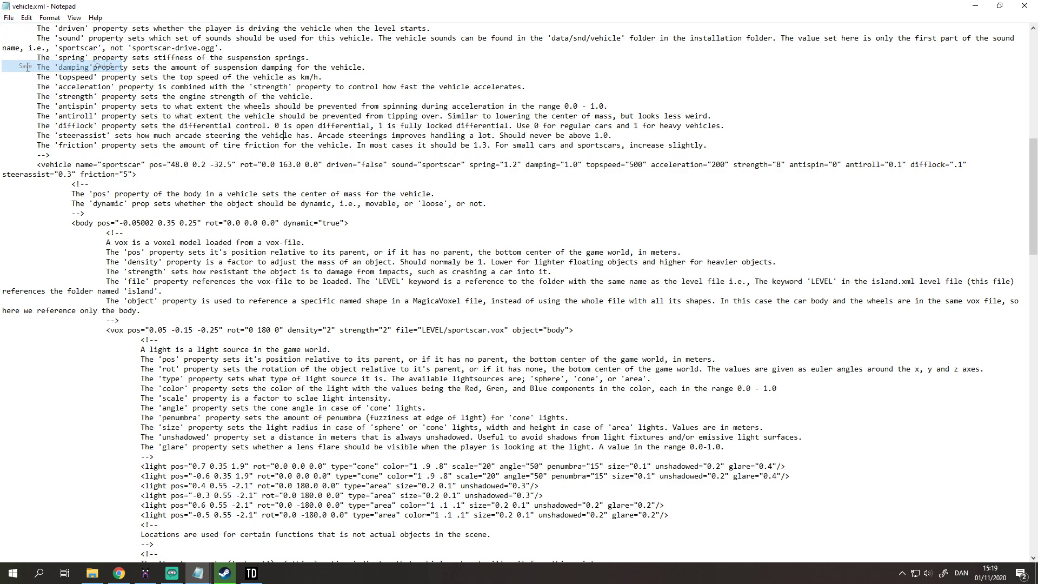
Select the sportscar's vehicle block, from its opening vehicle tag down past its wheel definitions
click(232, 164)
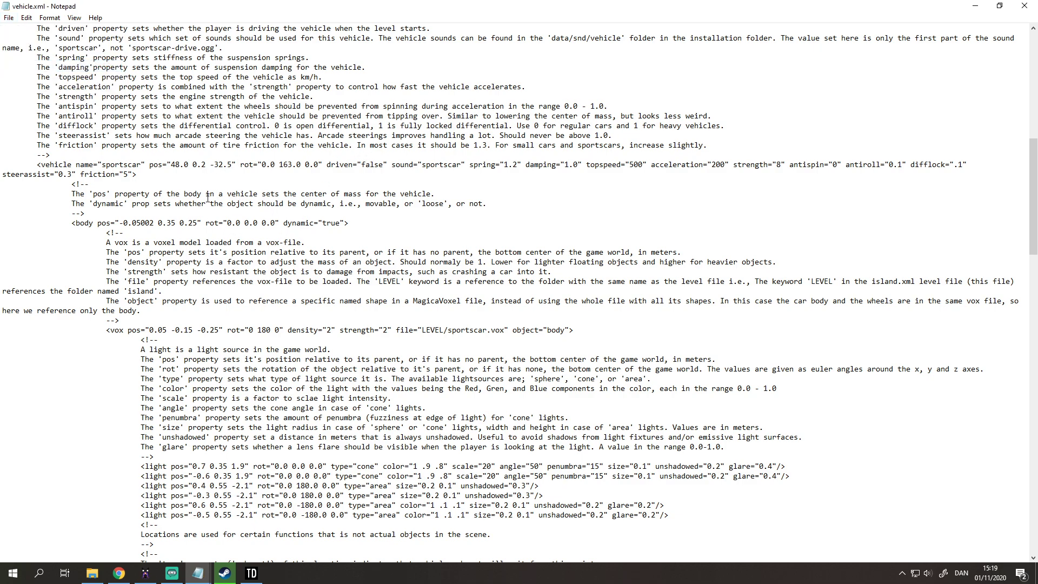
drag(37, 164, 168, 310)
scroll(169, 310, down, 1)
click(38, 135)
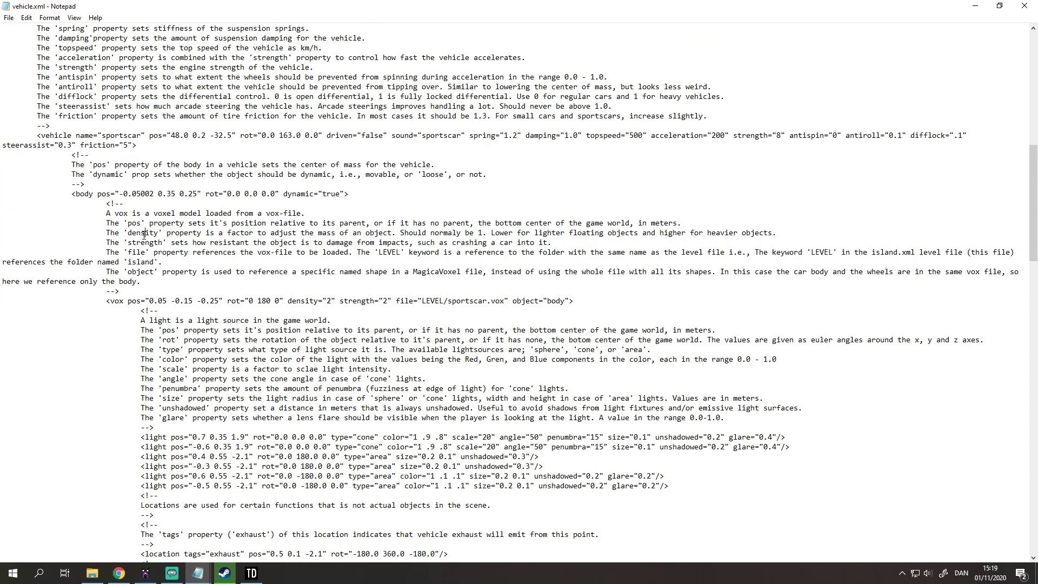
drag(37, 136, 178, 388)
scroll(169, 216, down, 9)
scroll(179, 389, down, 6)
drag(178, 388, 184, 437)
scroll(206, 329, up, 16)
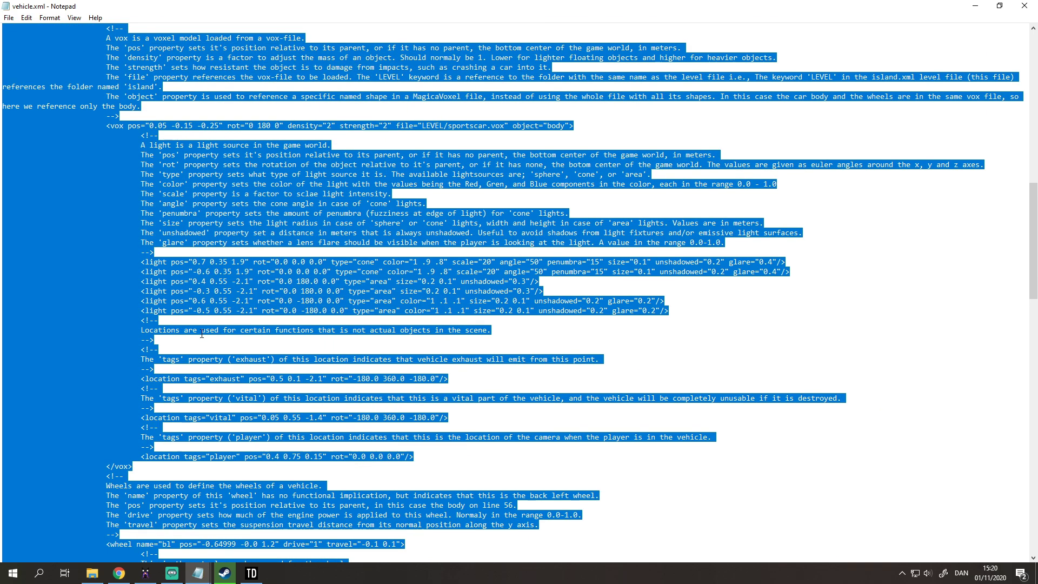